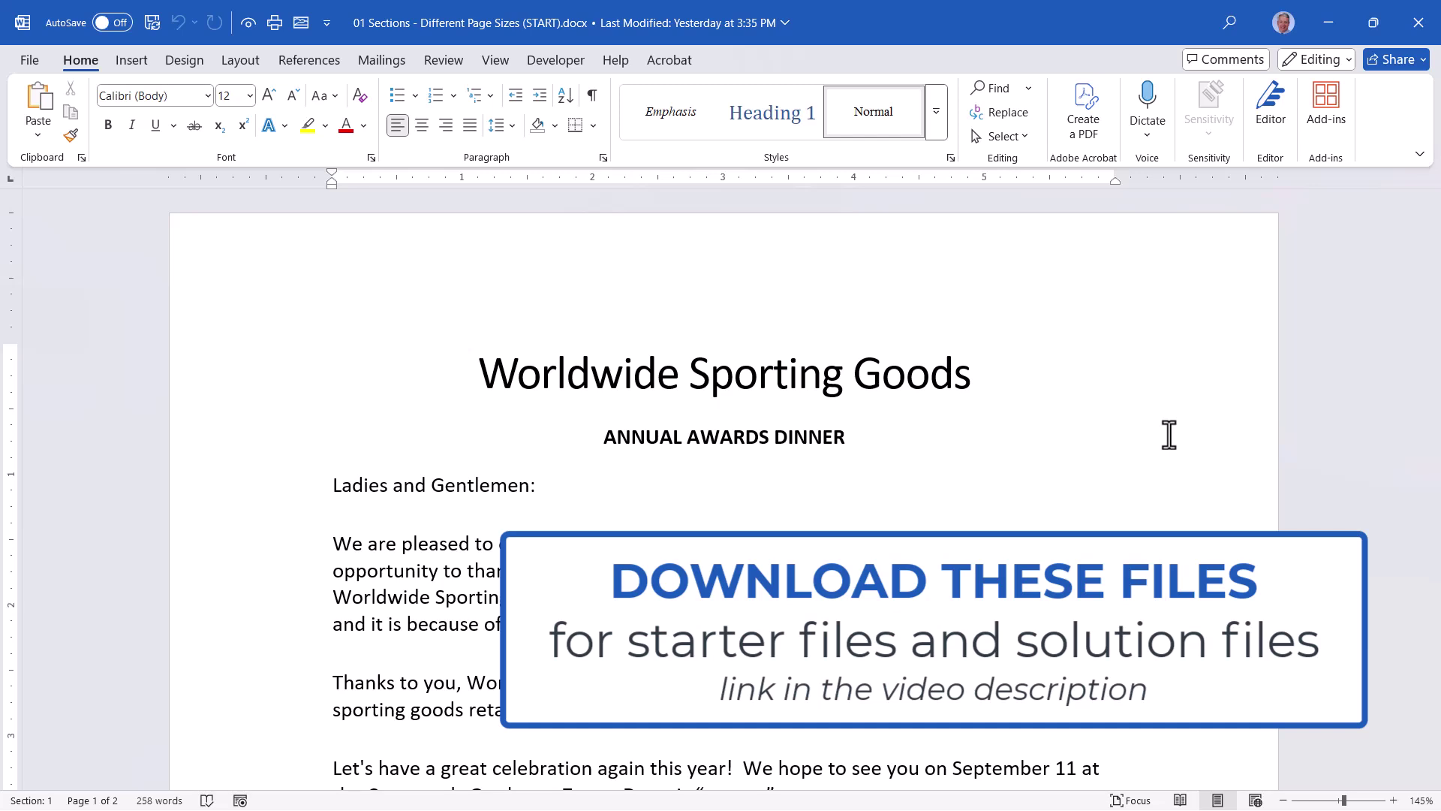
- Look through the whole document, from the awards dinner invitation to the room reservation form on the second page
key("ctrl+Home")
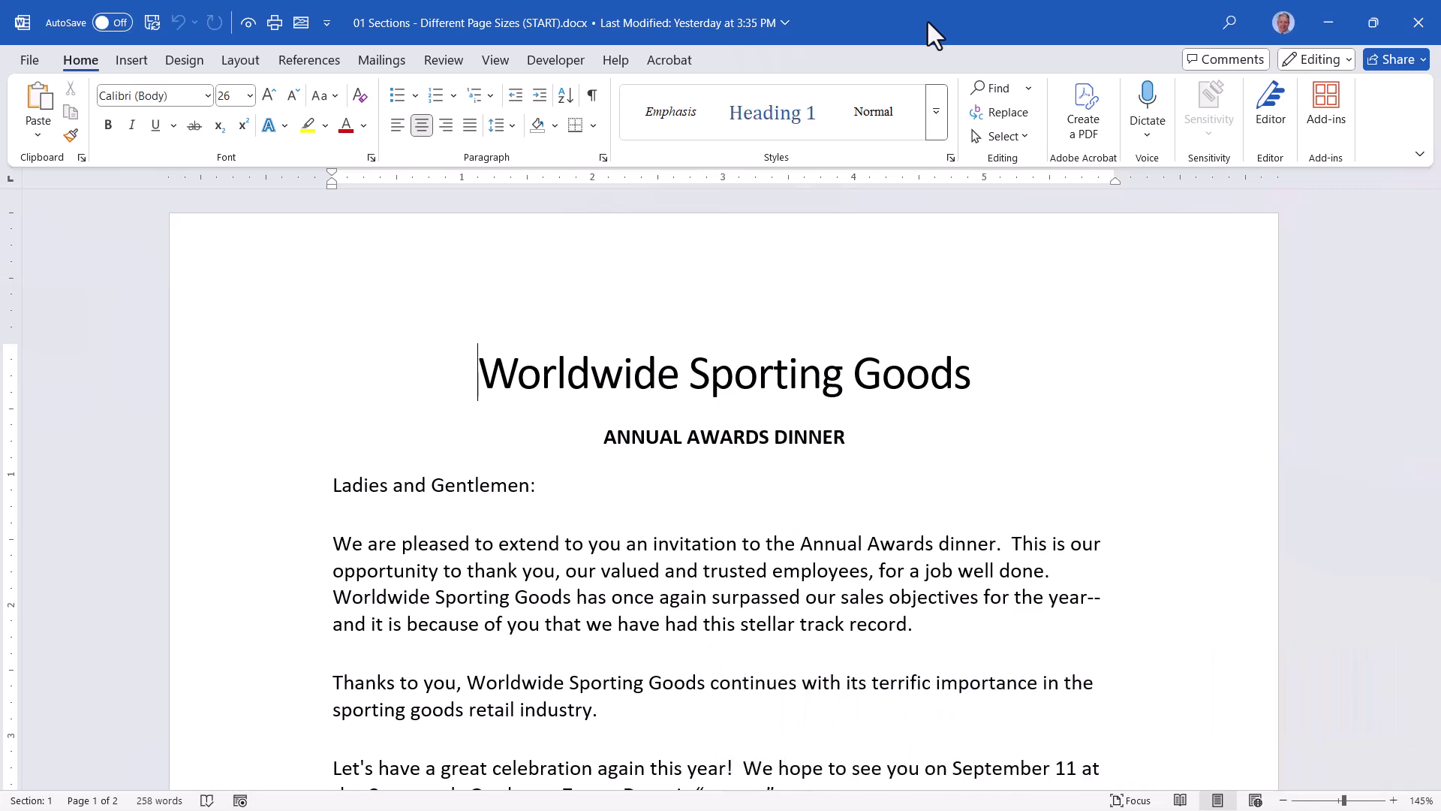
scroll(917, 306, "down", 5)
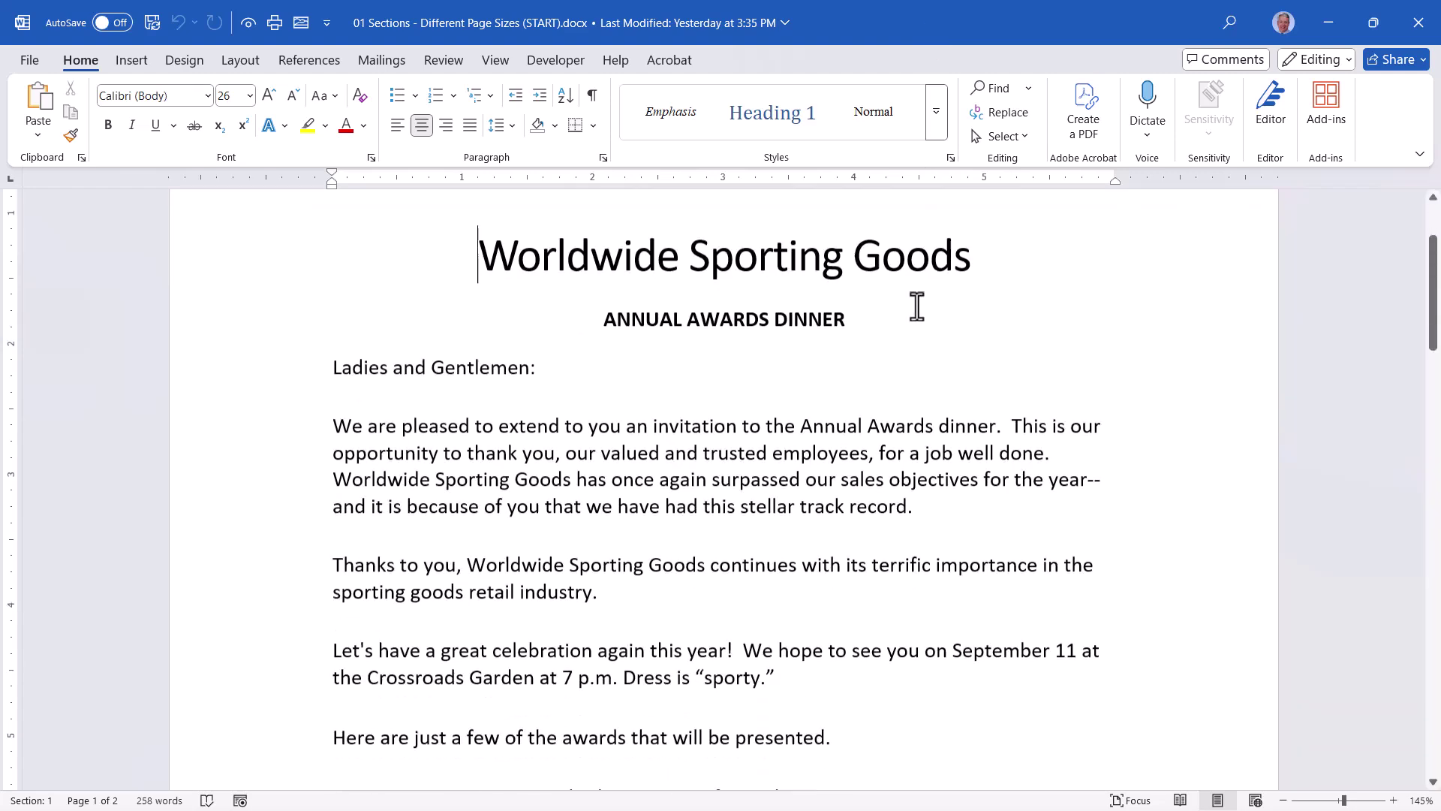
scroll(917, 305, "down", 9)
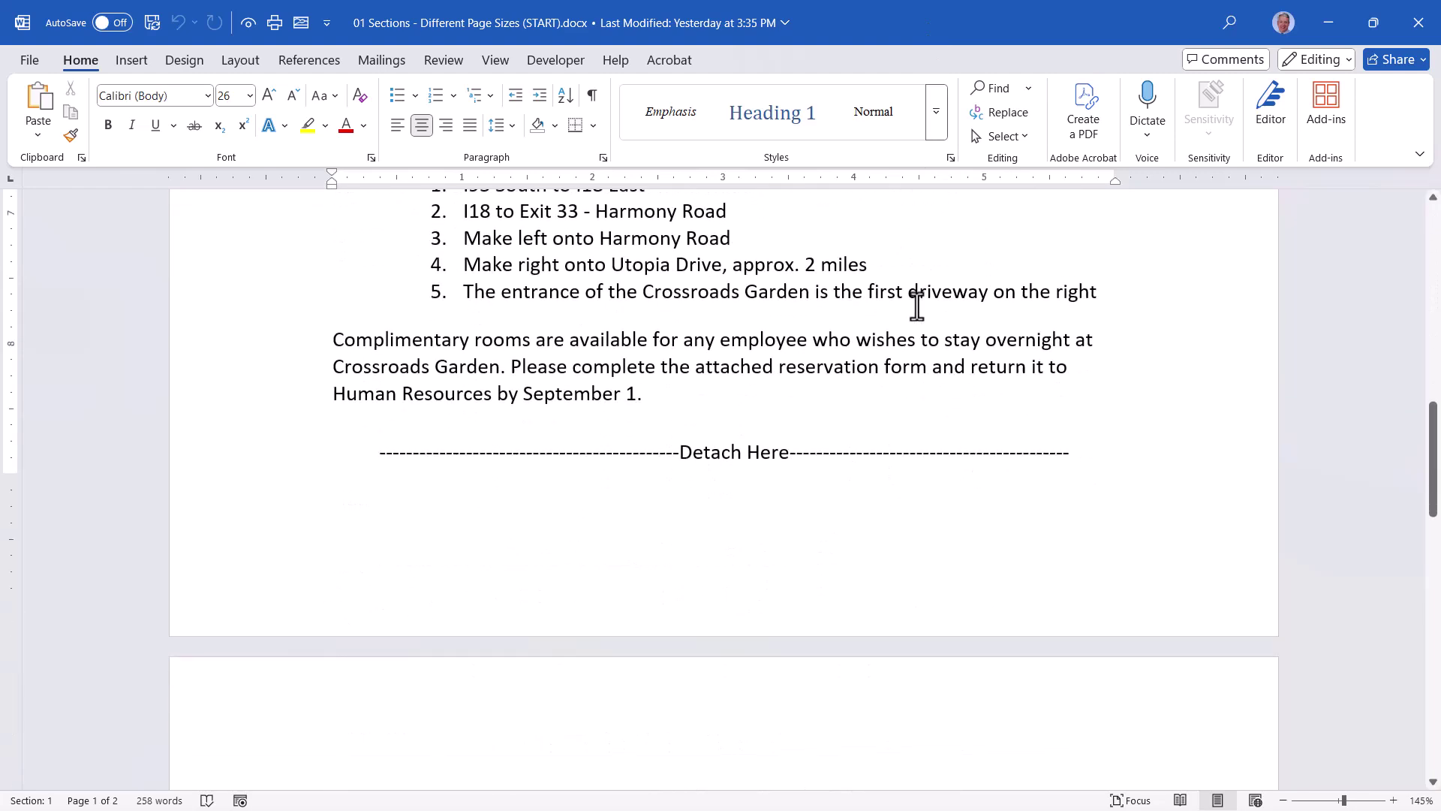
scroll(916, 305, "up", 15)
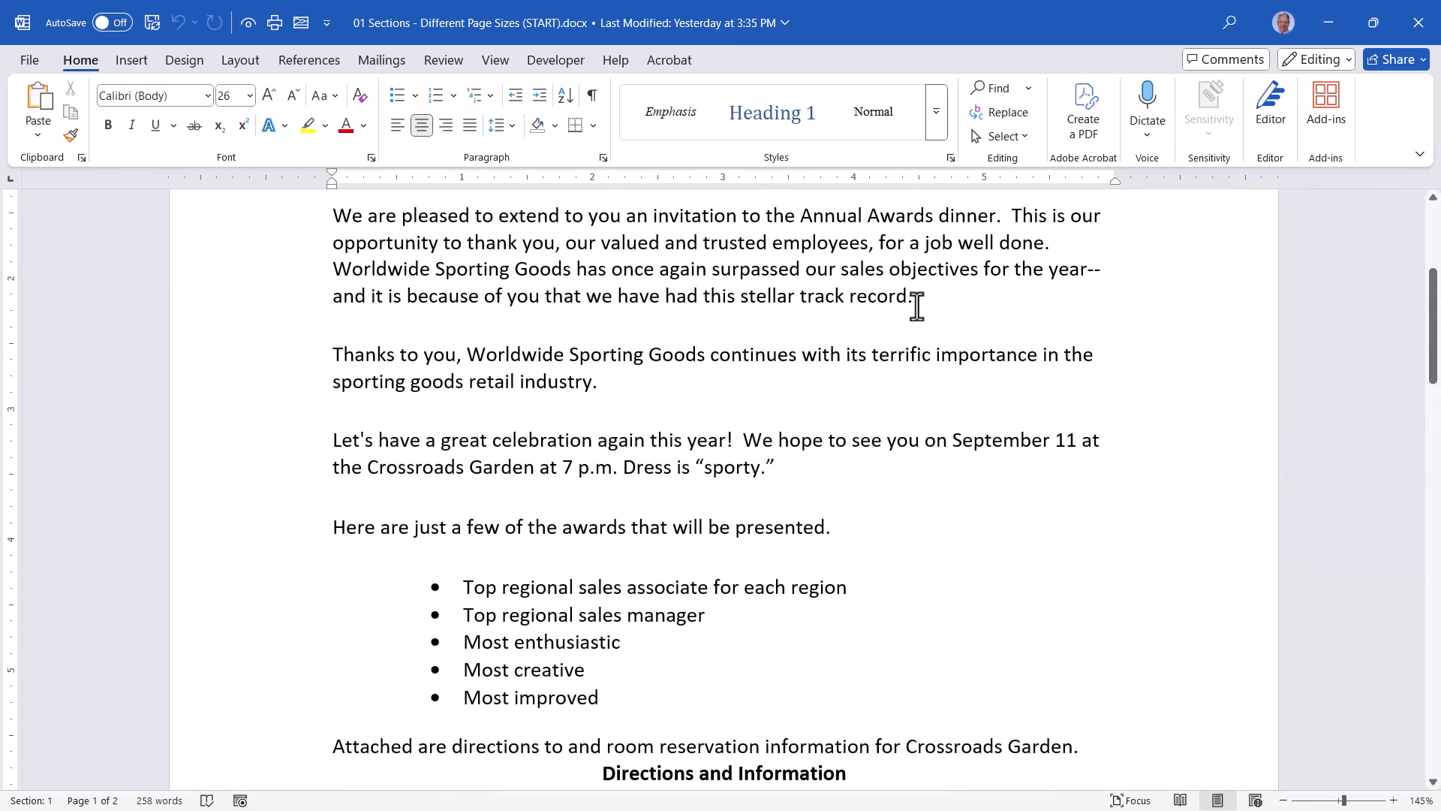
scroll(704, 300, "down", 8, "ctrl")
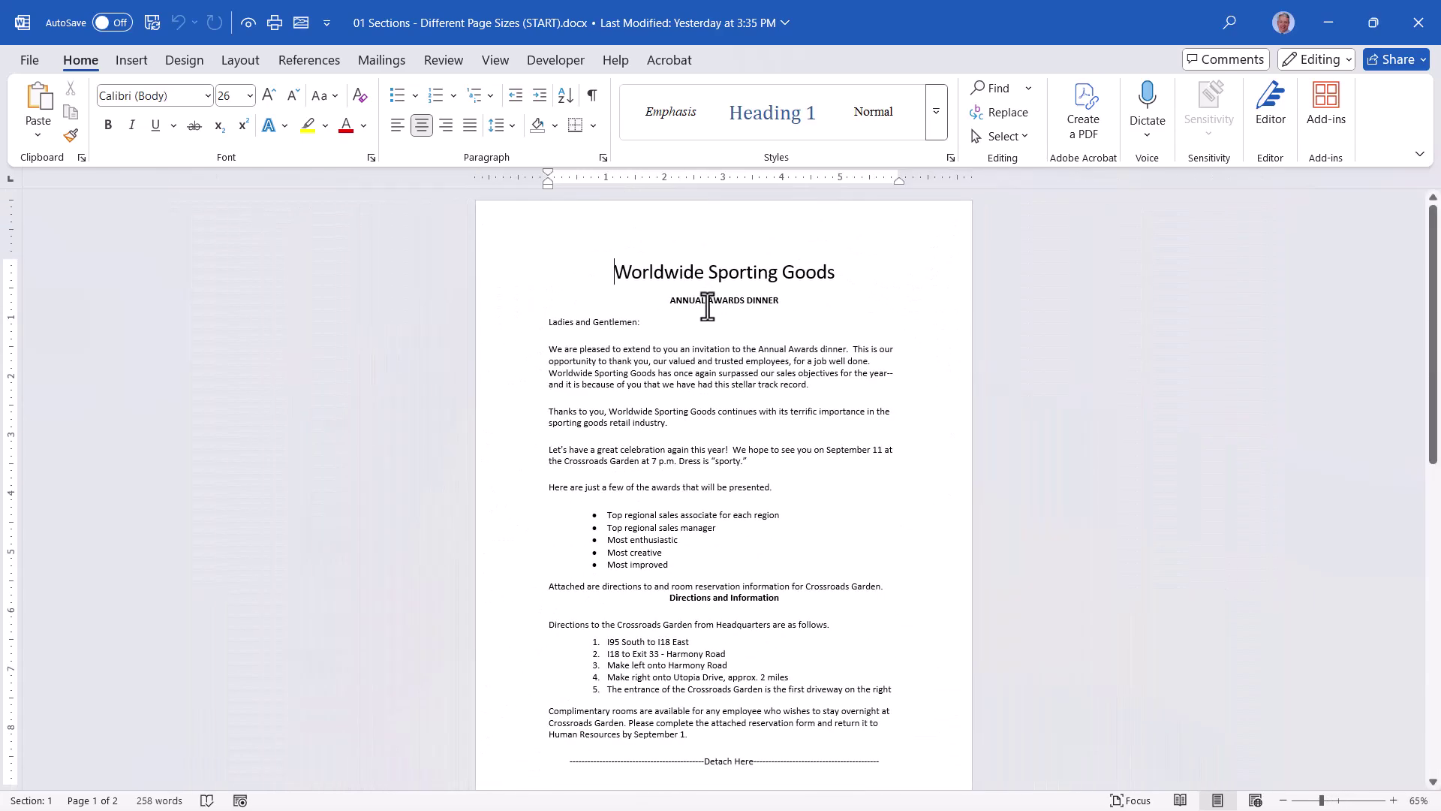
scroll(708, 304, "down", 5)
scroll(707, 306, "down", 6)
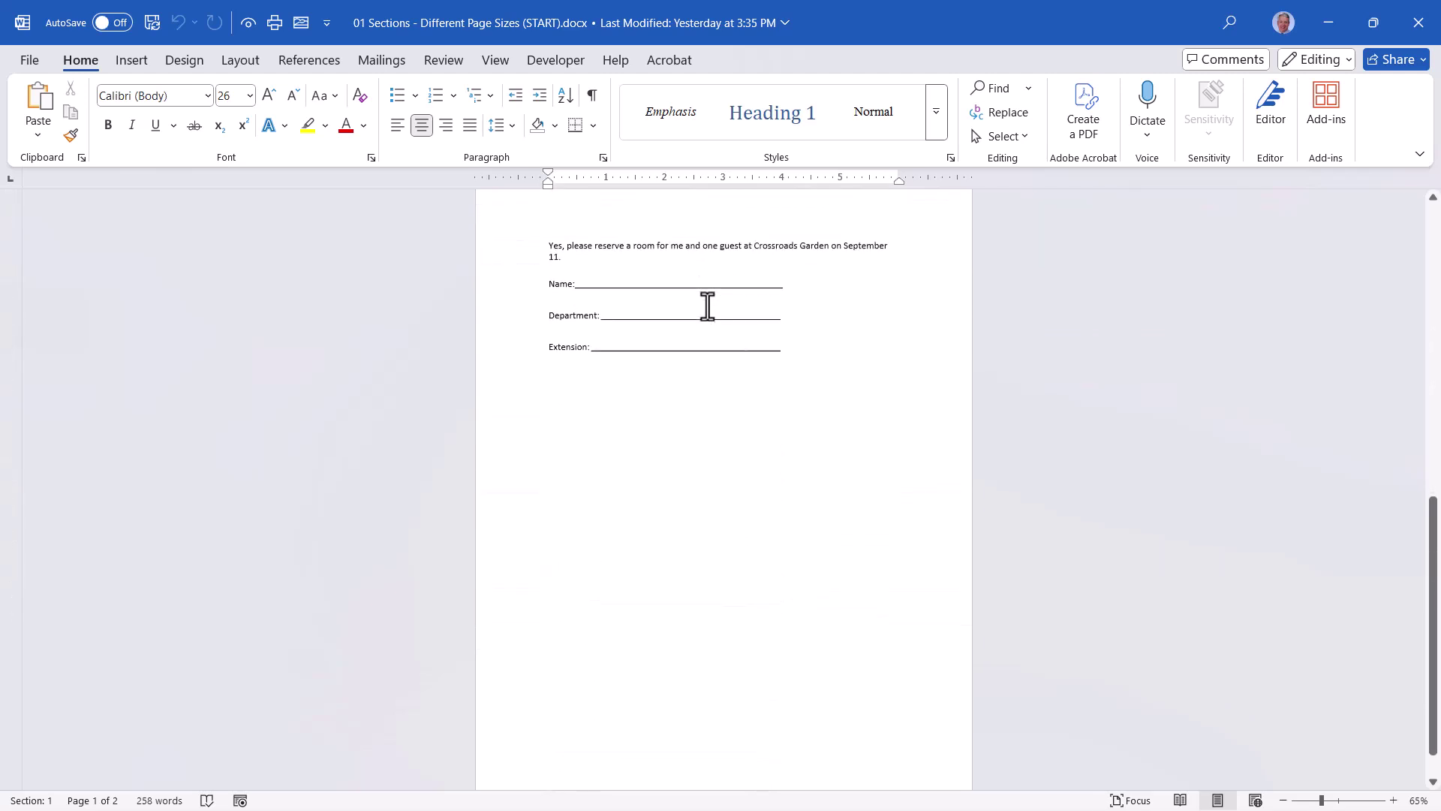
scroll(707, 306, "up", 5)
scroll(707, 307, "up", 7)
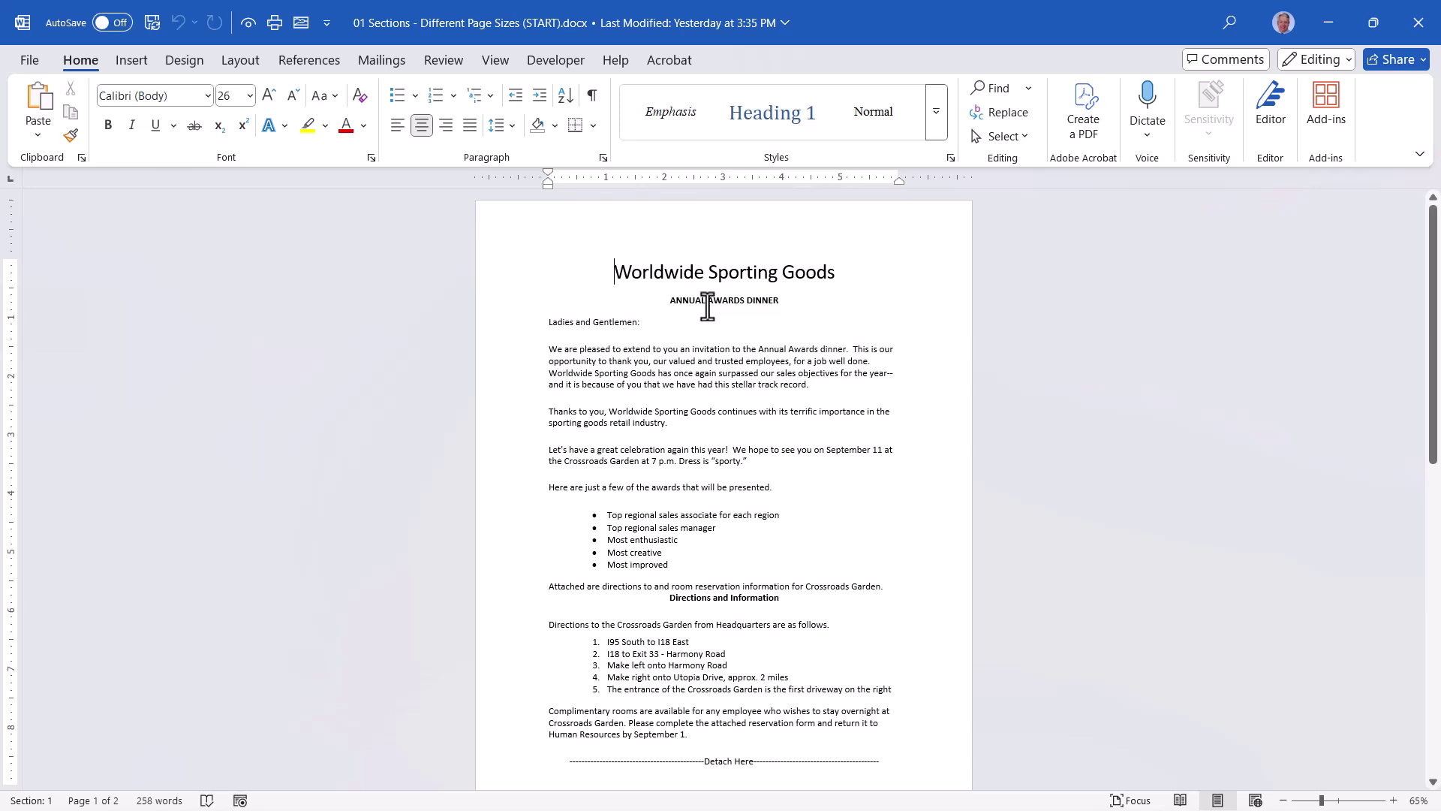
- Display multiple pages at once so both document pages appear side by side
left_click(495, 63)
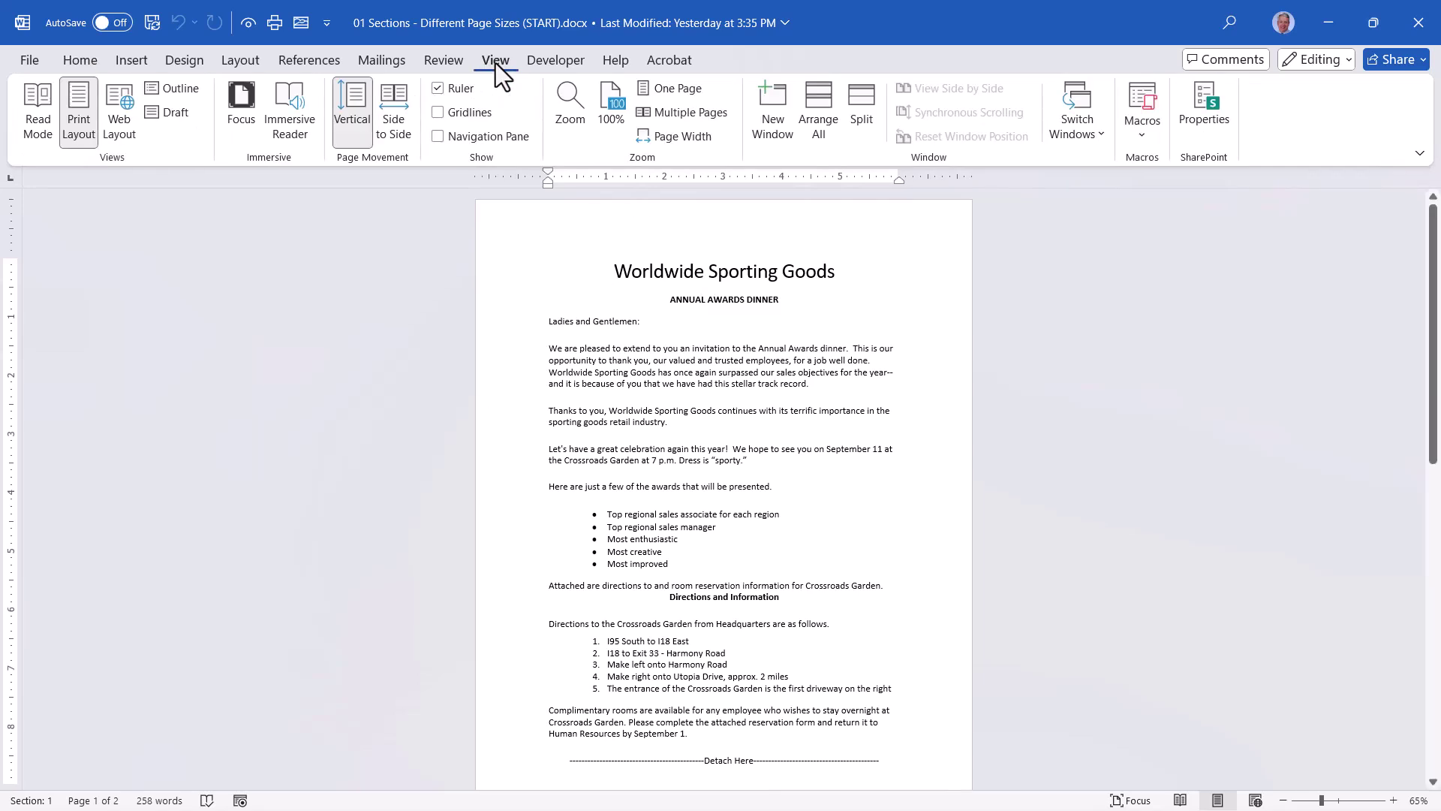
left_click(683, 111)
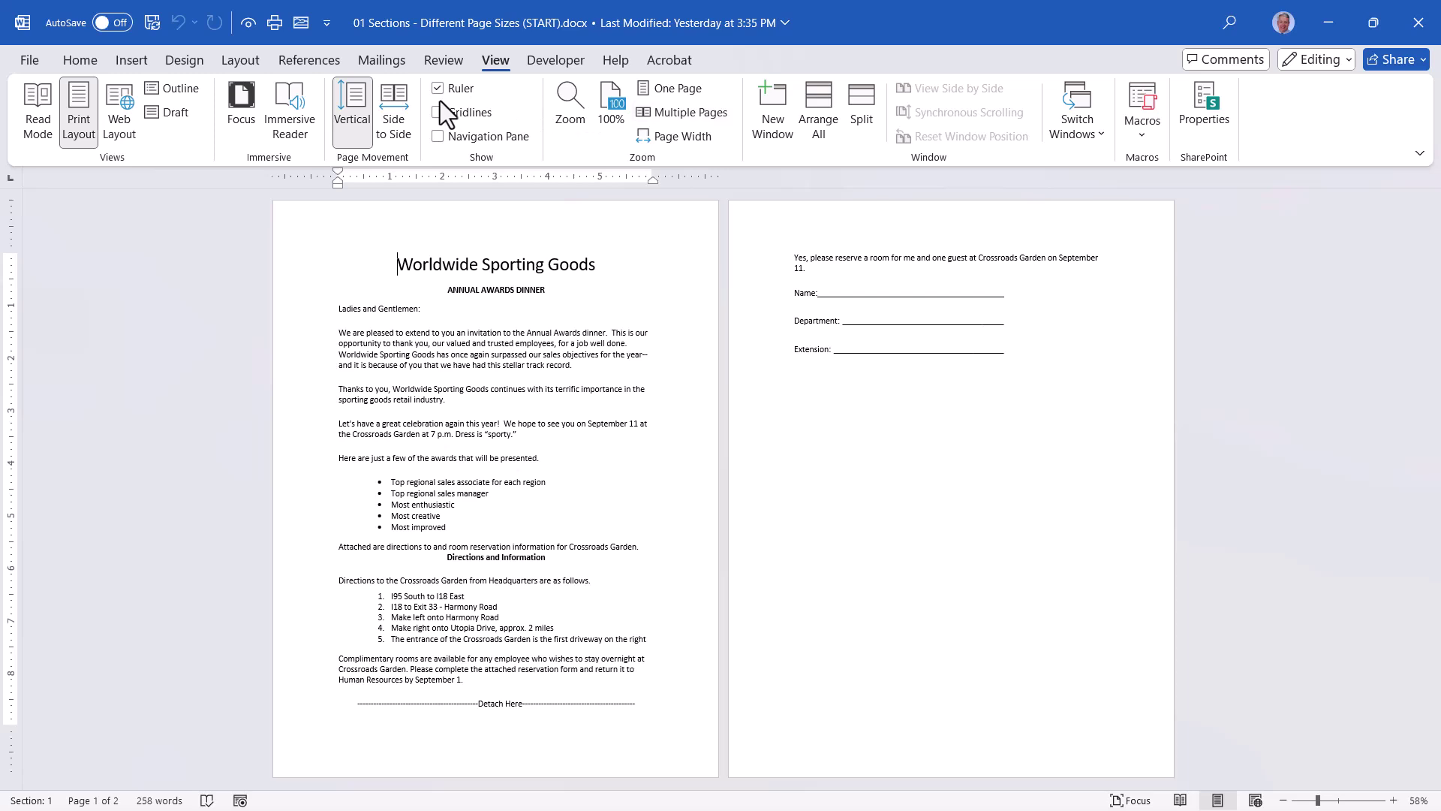
- Try landscape orientation on the document and switch it back to portrait
left_click(246, 60)
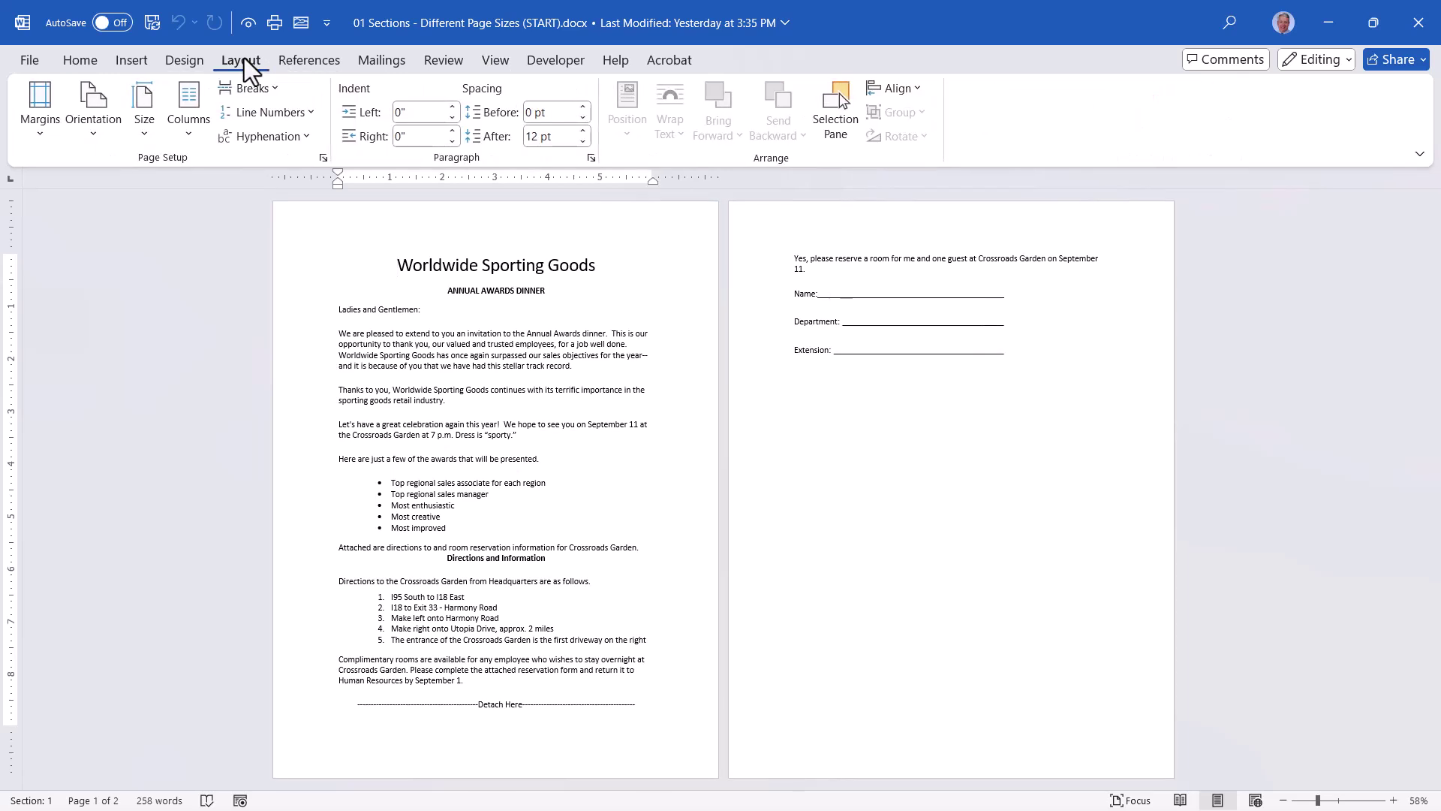
left_click(98, 117)
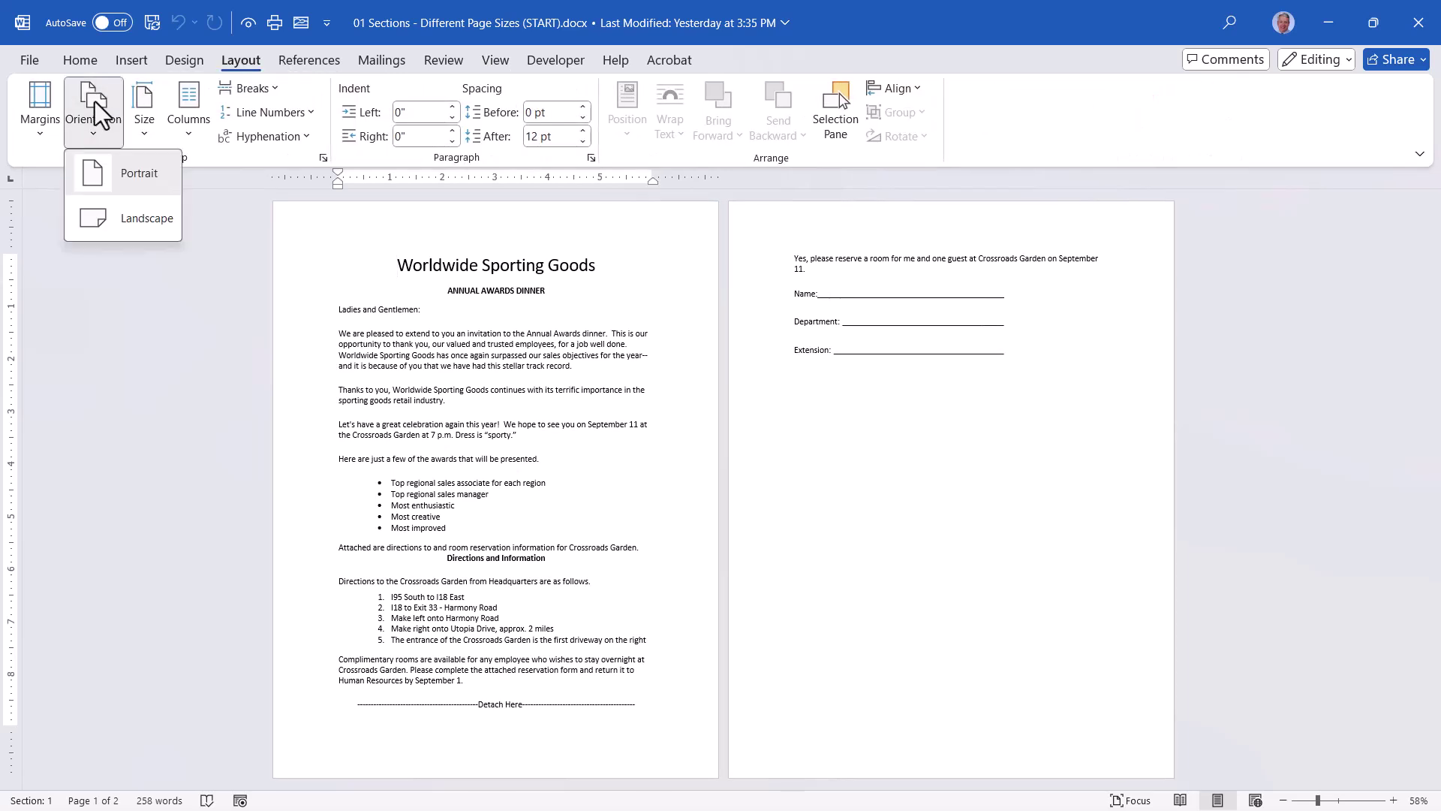
left_click(118, 228)
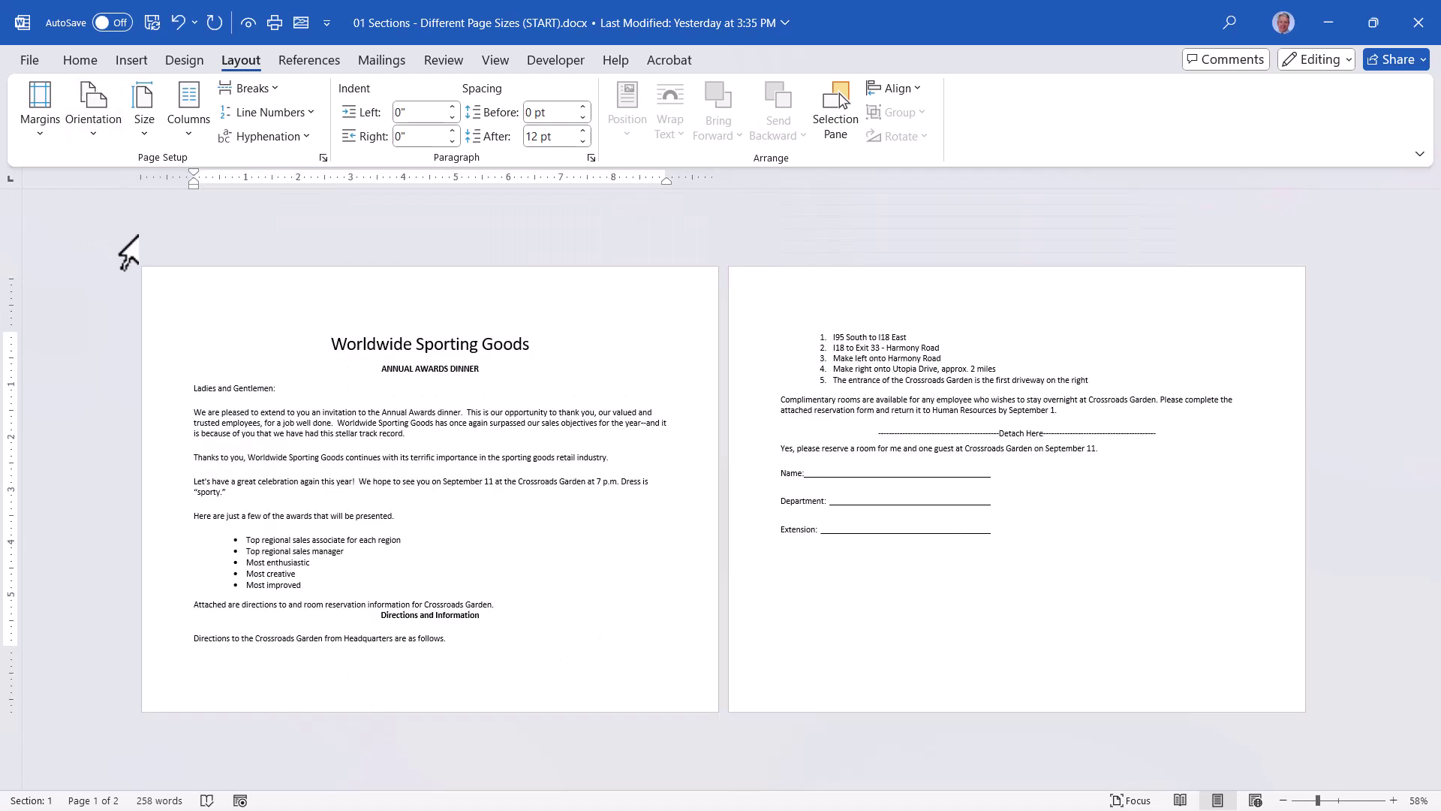
left_click(105, 119)
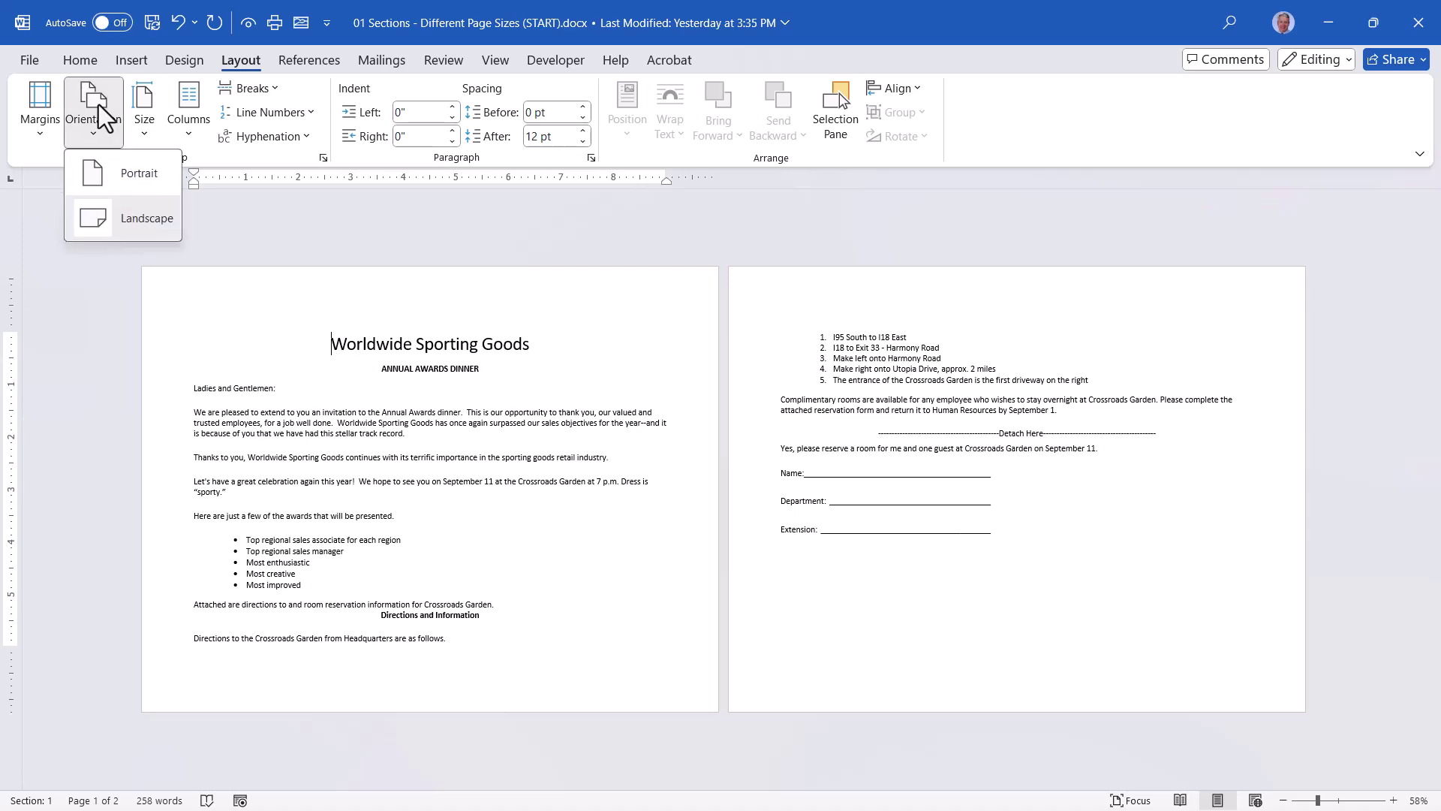
left_click(108, 170)
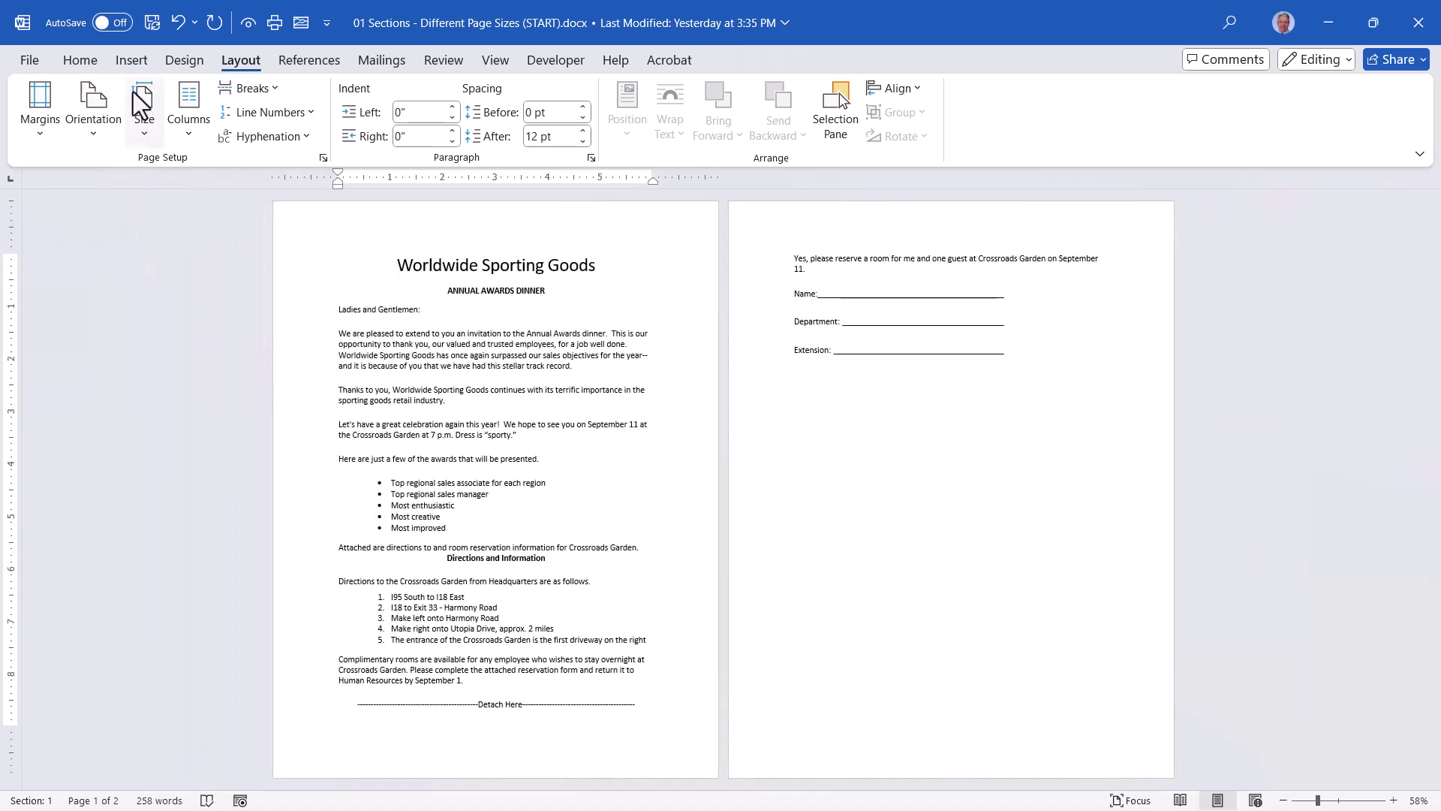
- Try the 4x6 paper size on the document and undo the size change
left_click(145, 122)
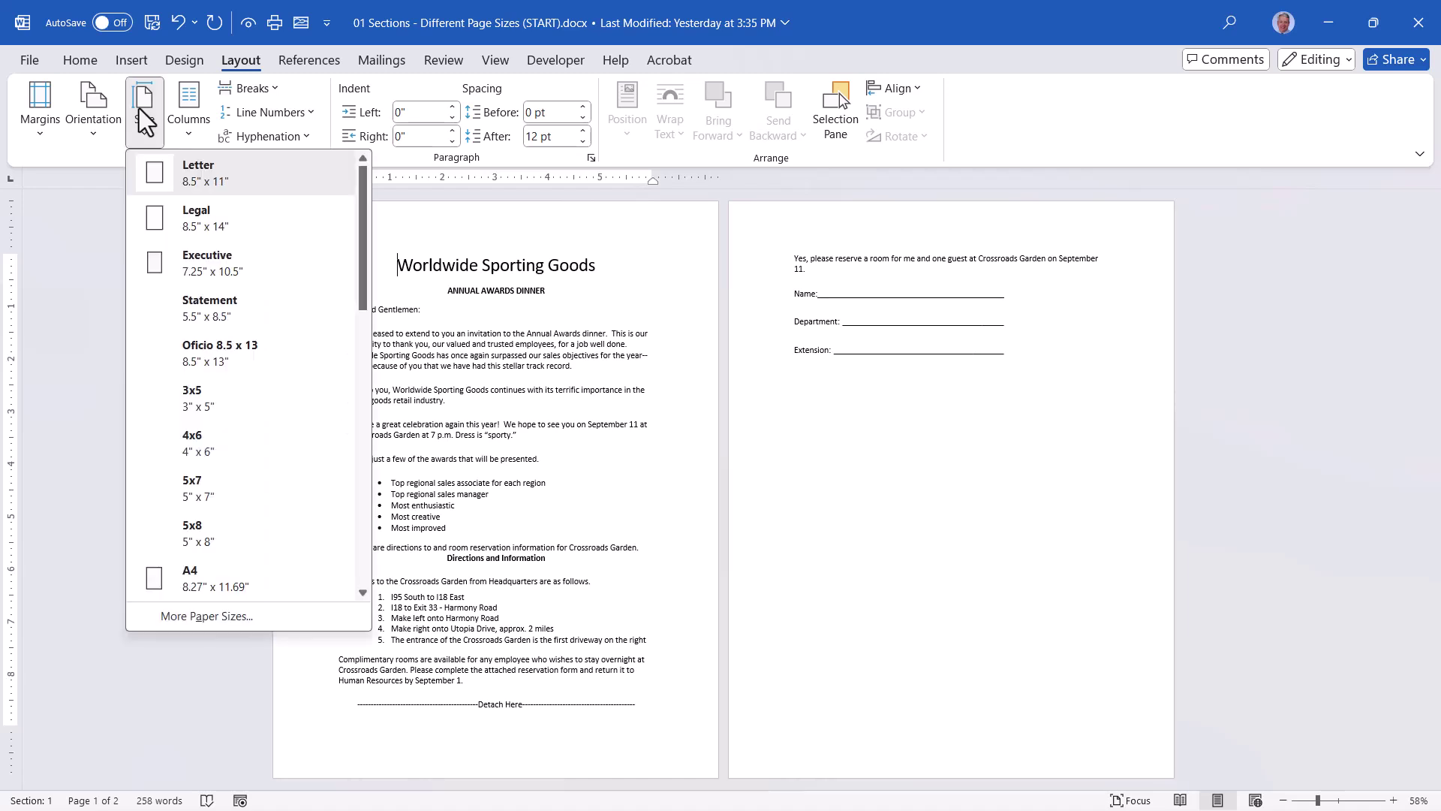
left_click(205, 452)
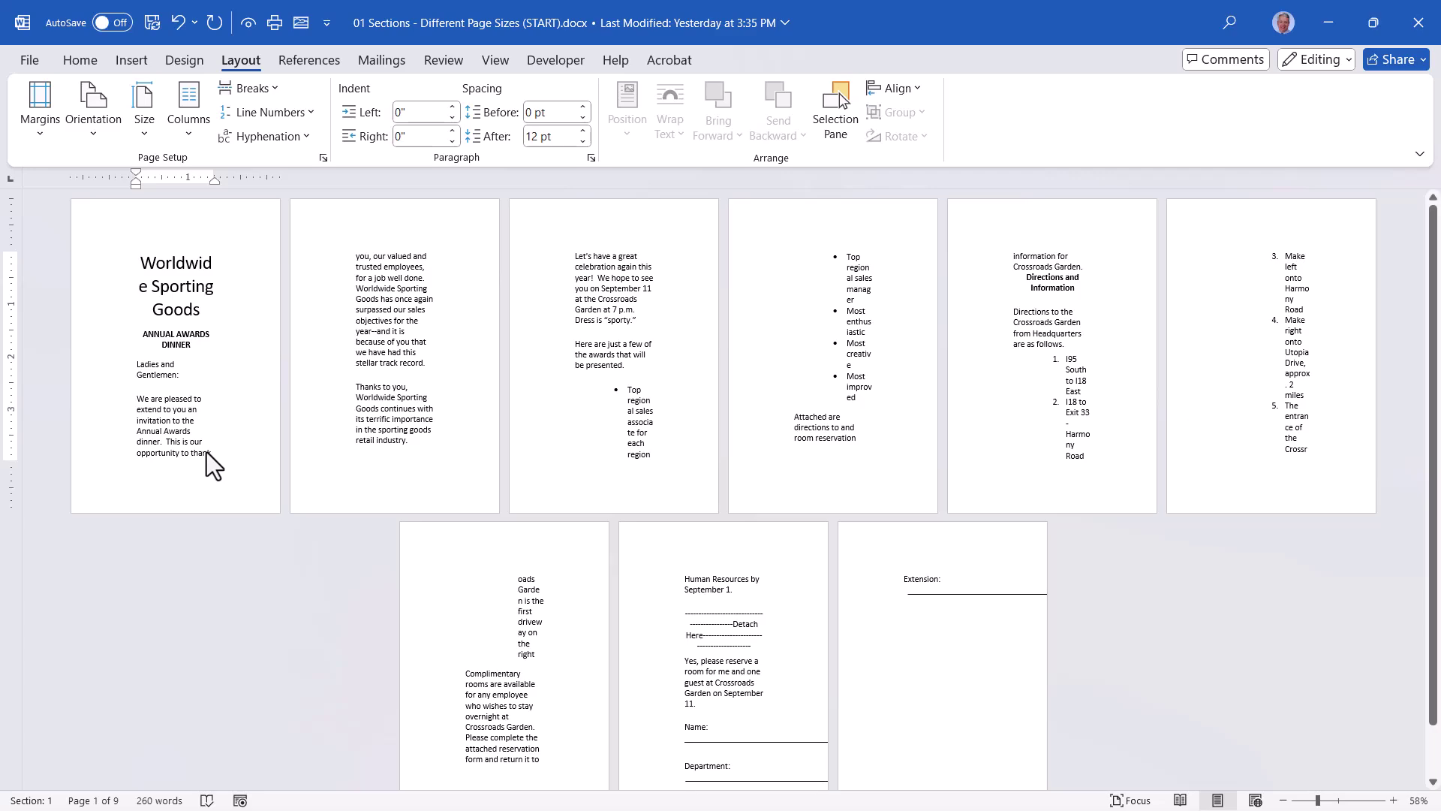
key("ctrl+z")
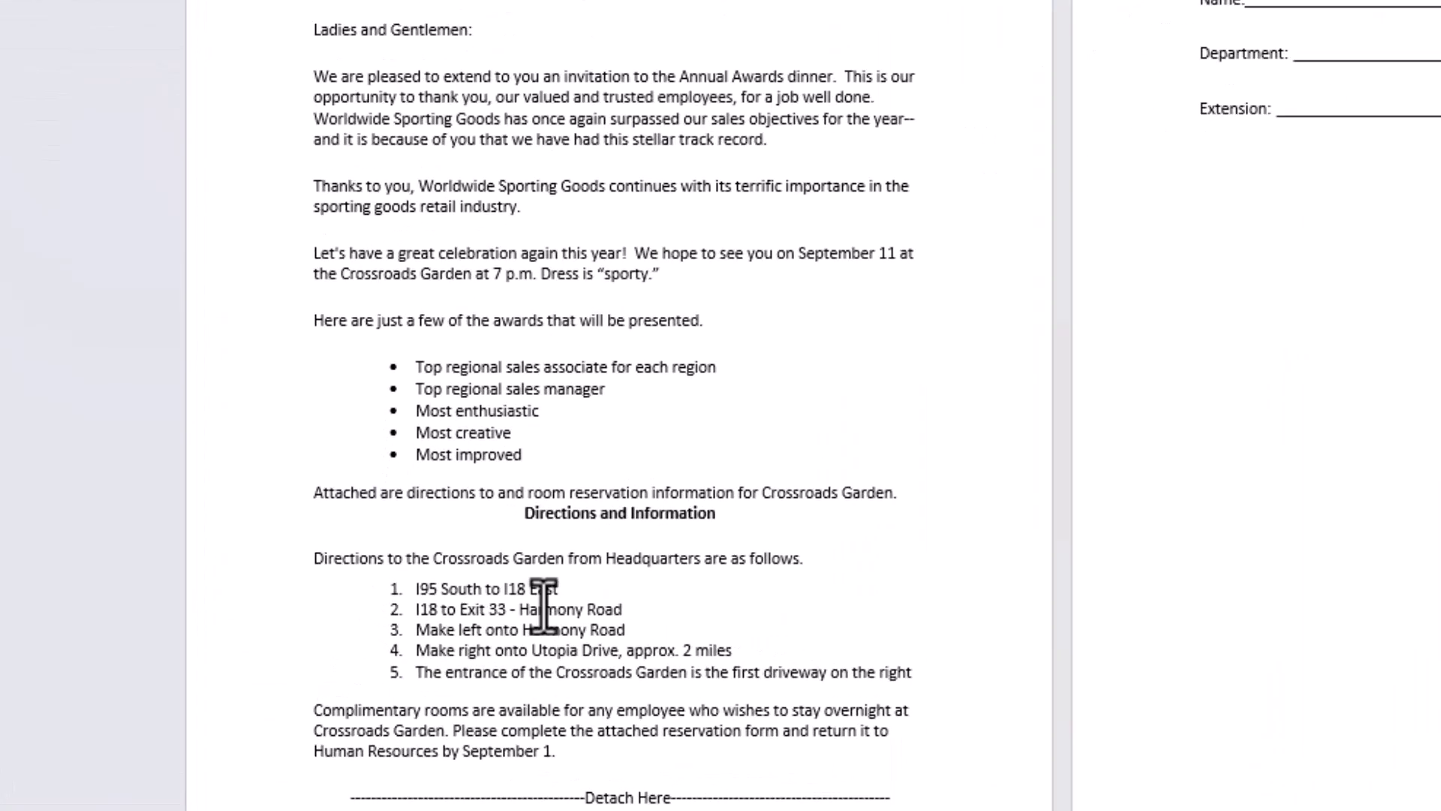
- Place the insertion point at the end of the paragraph above the "Directions and Information" heading and review the available break types
left_click(1088, 456)
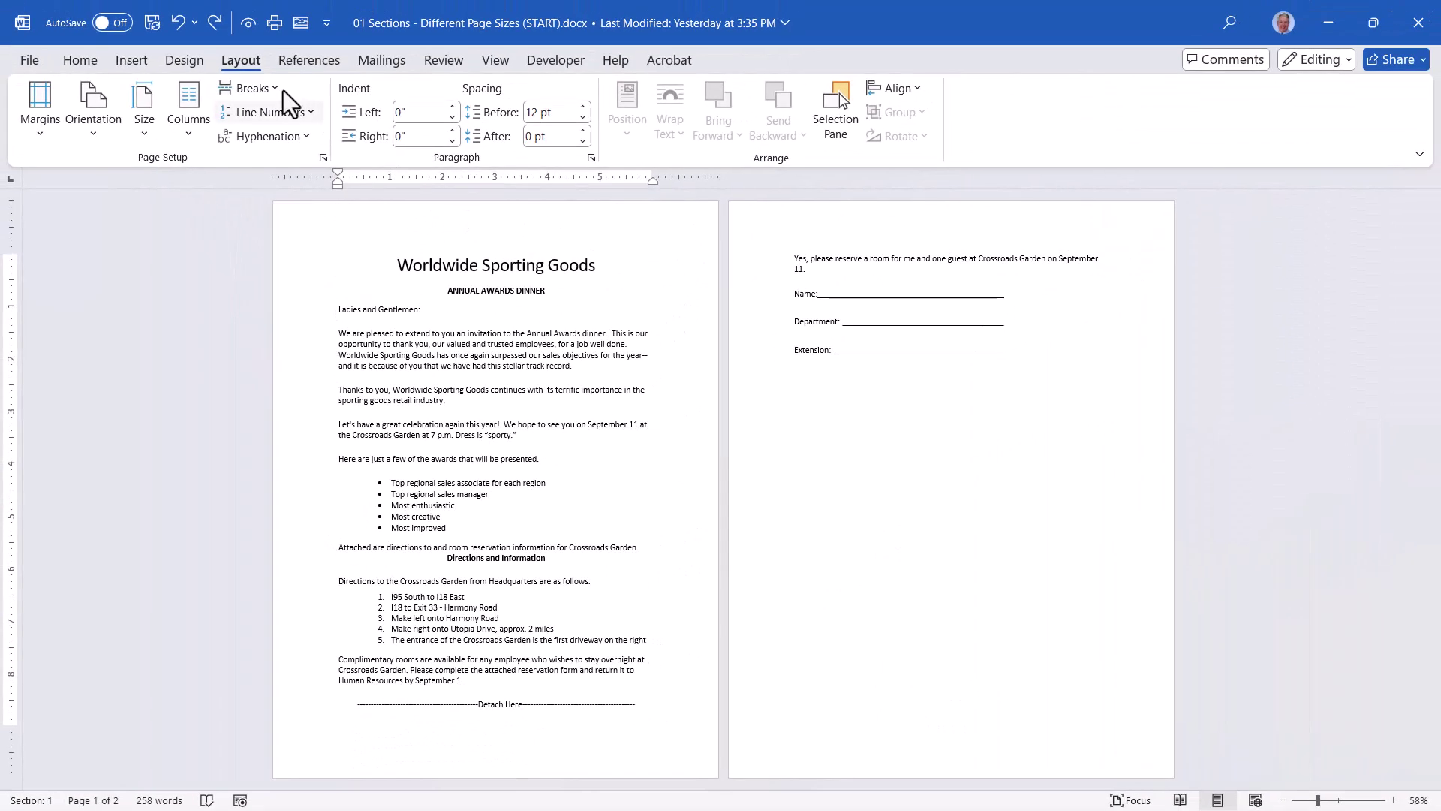
left_click(252, 90)
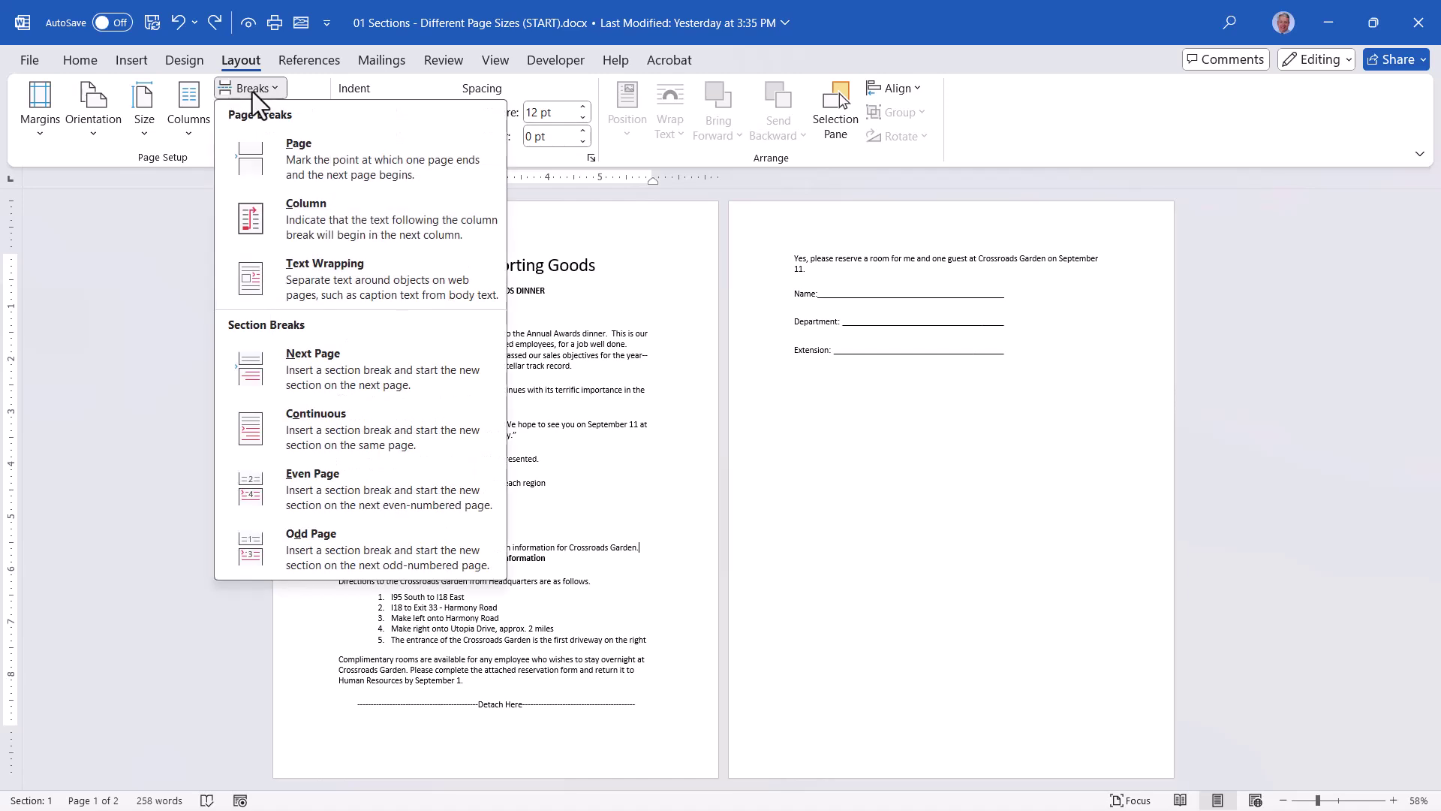
key("Escape")
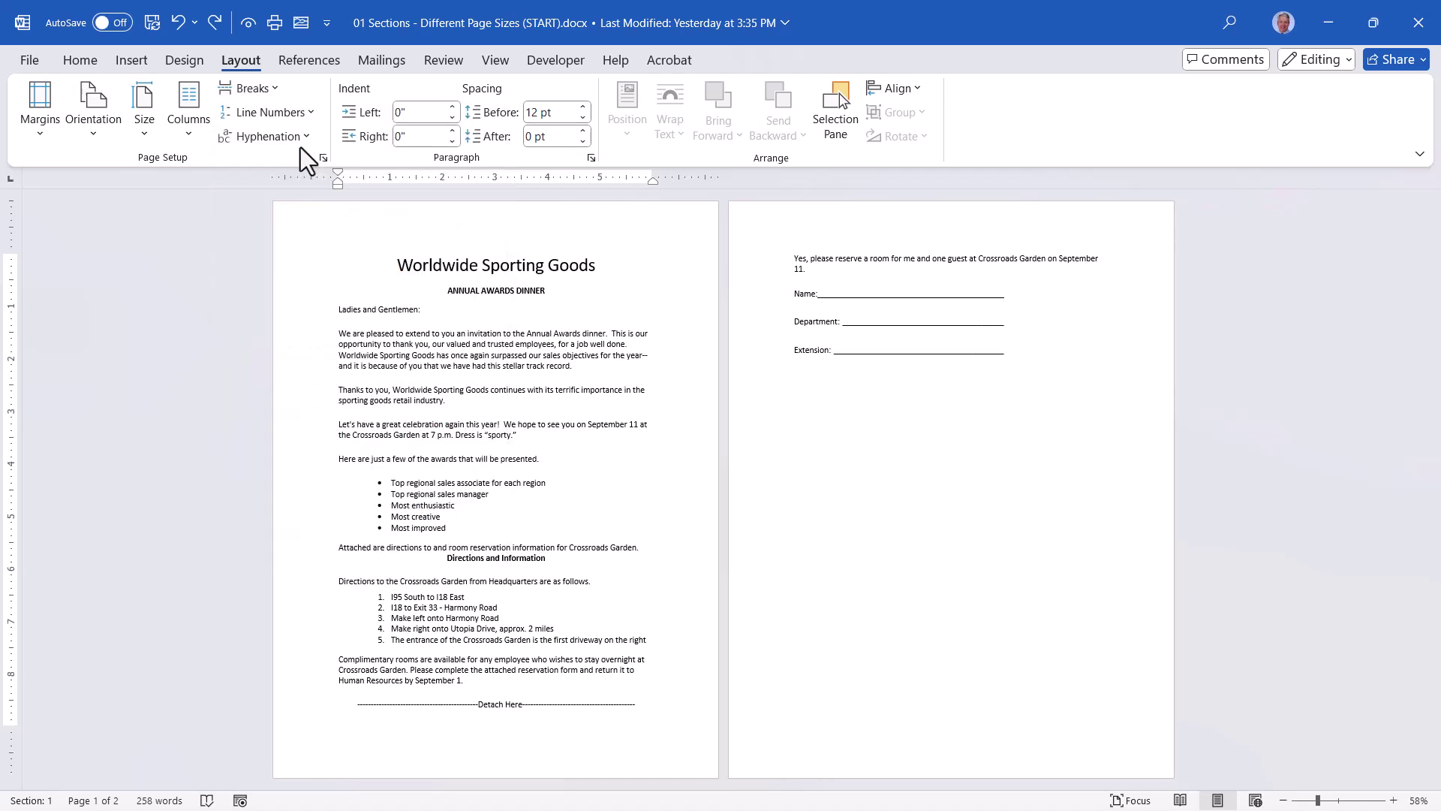
- Try a page break before "Directions and Information" with landscape orientation, and undo both the orientation and the break
key("ctrl+Return")
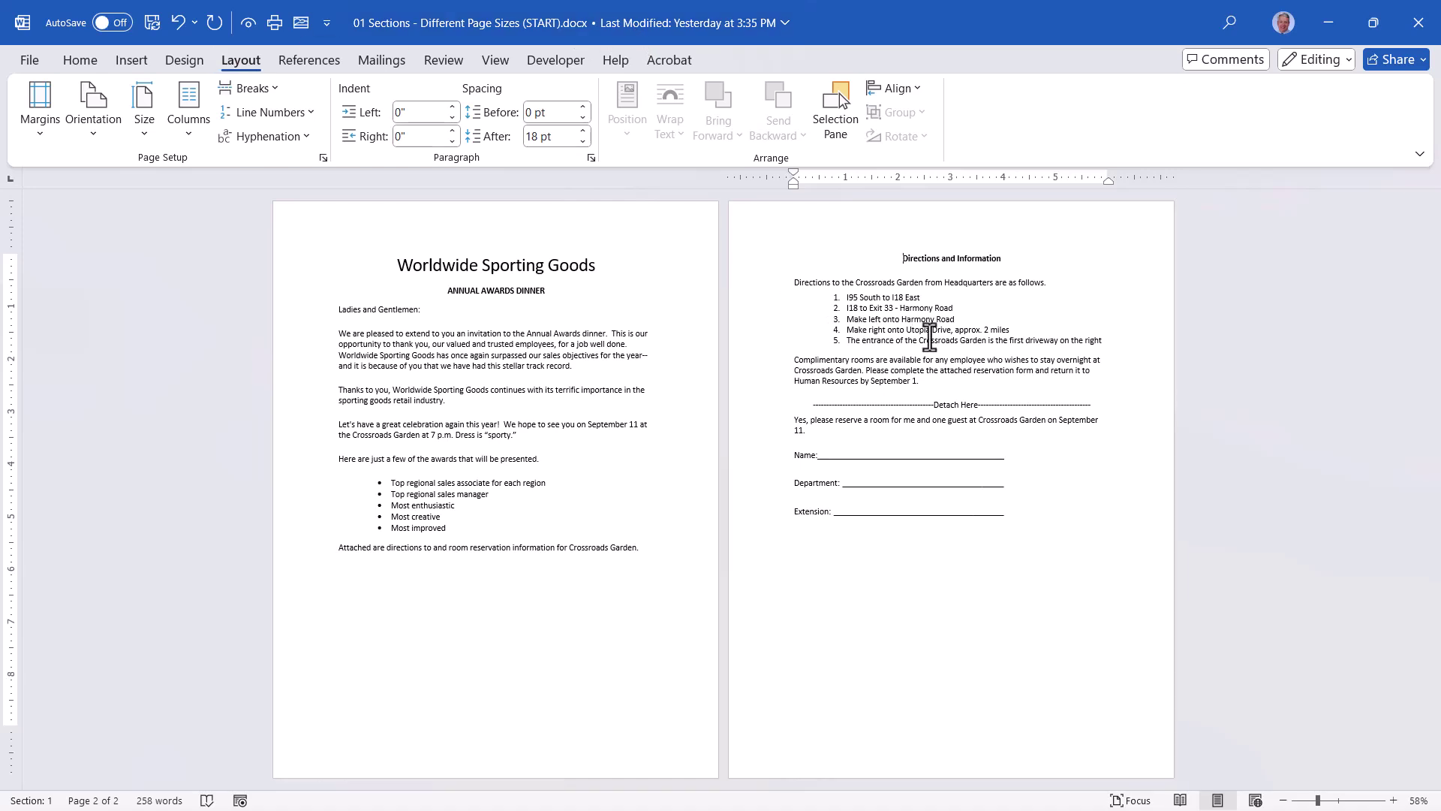
left_click(93, 106)
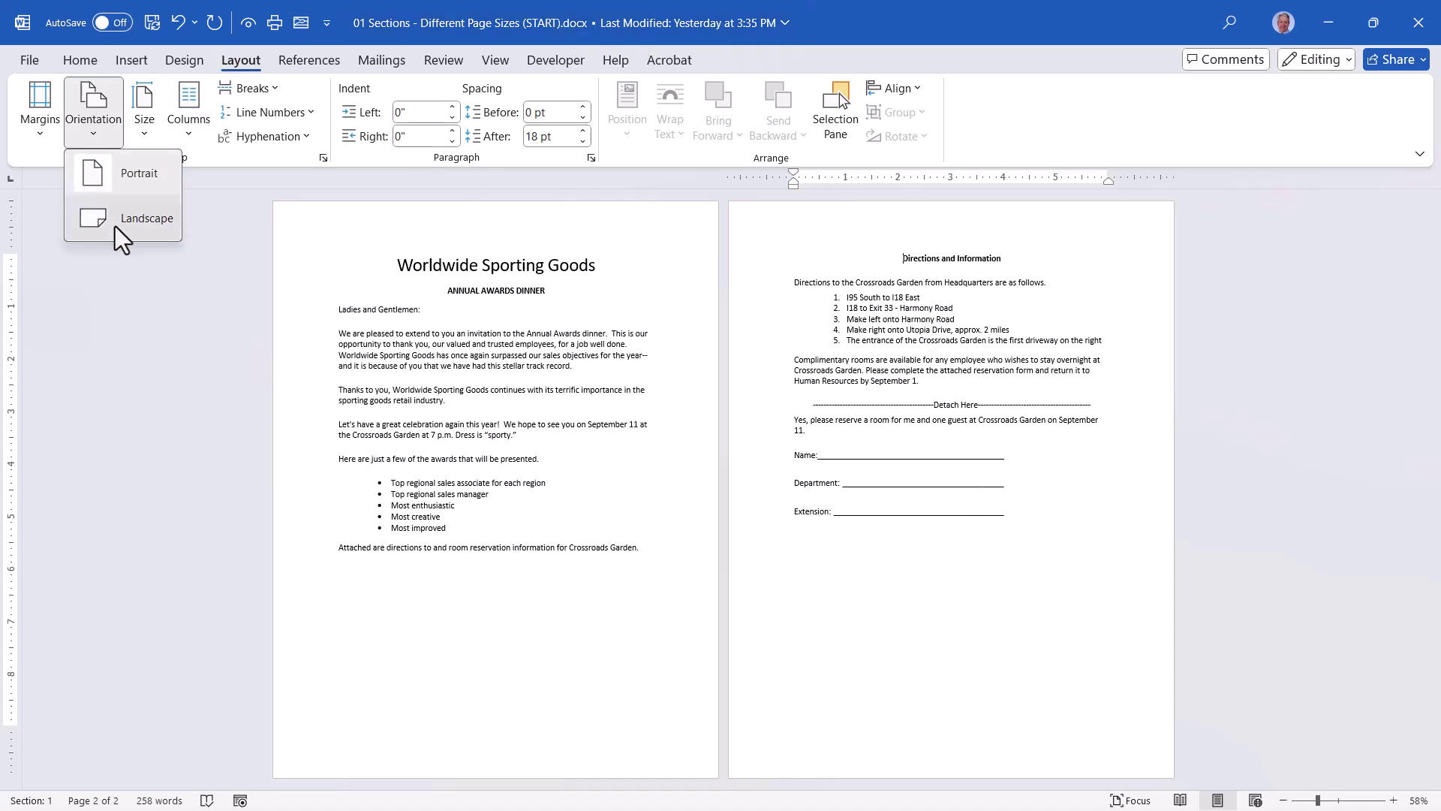
left_click(118, 222)
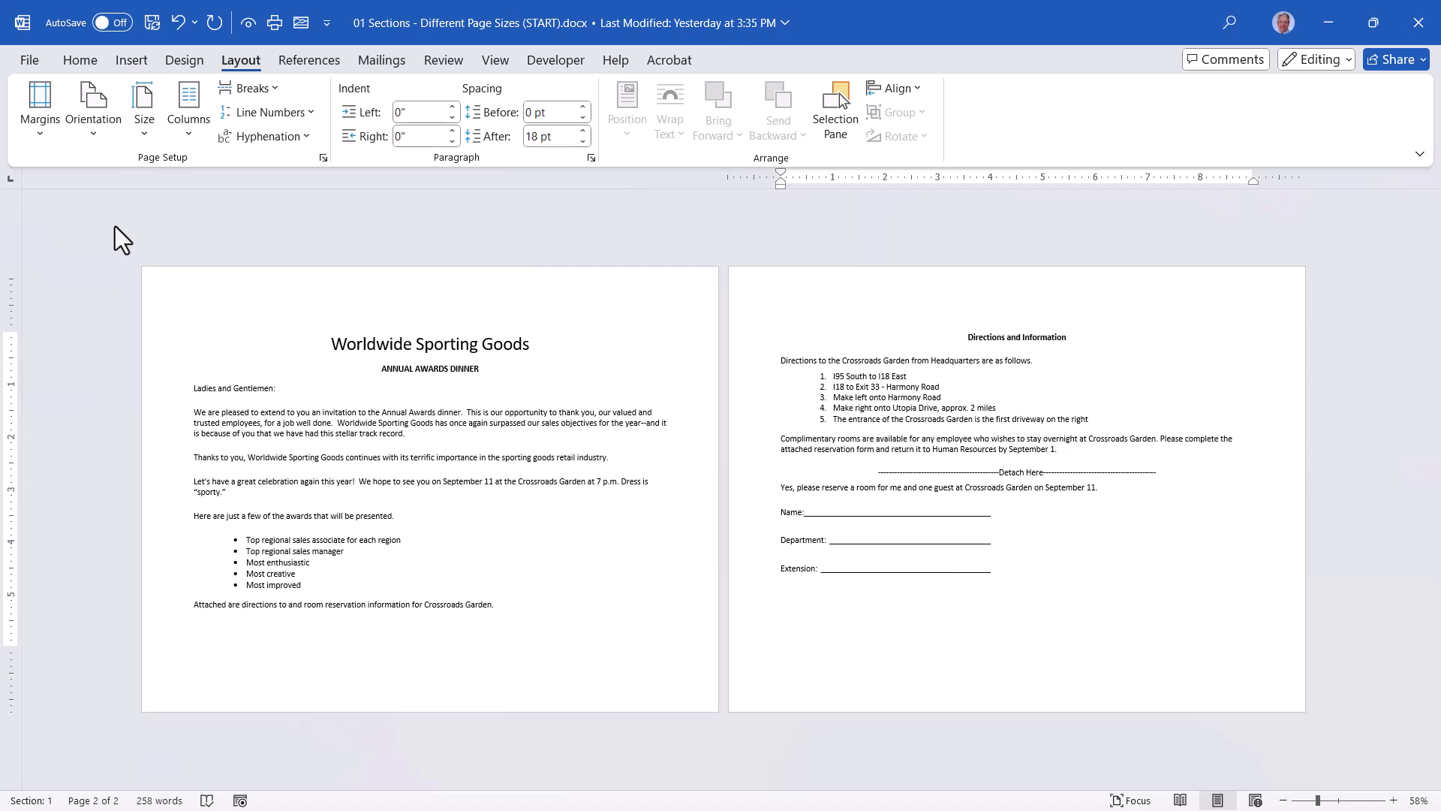
key("ctrl+z")
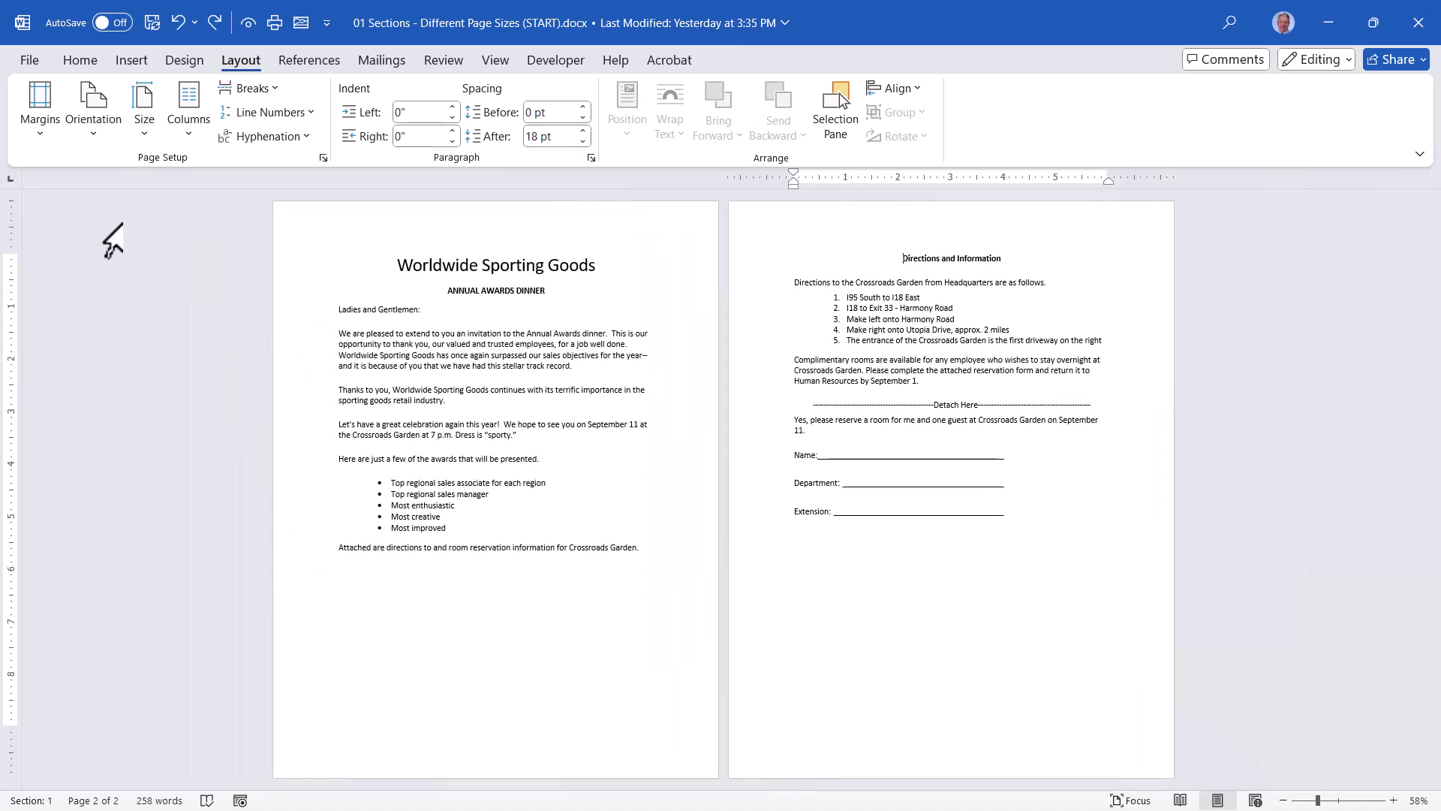
key("ctrl+z")
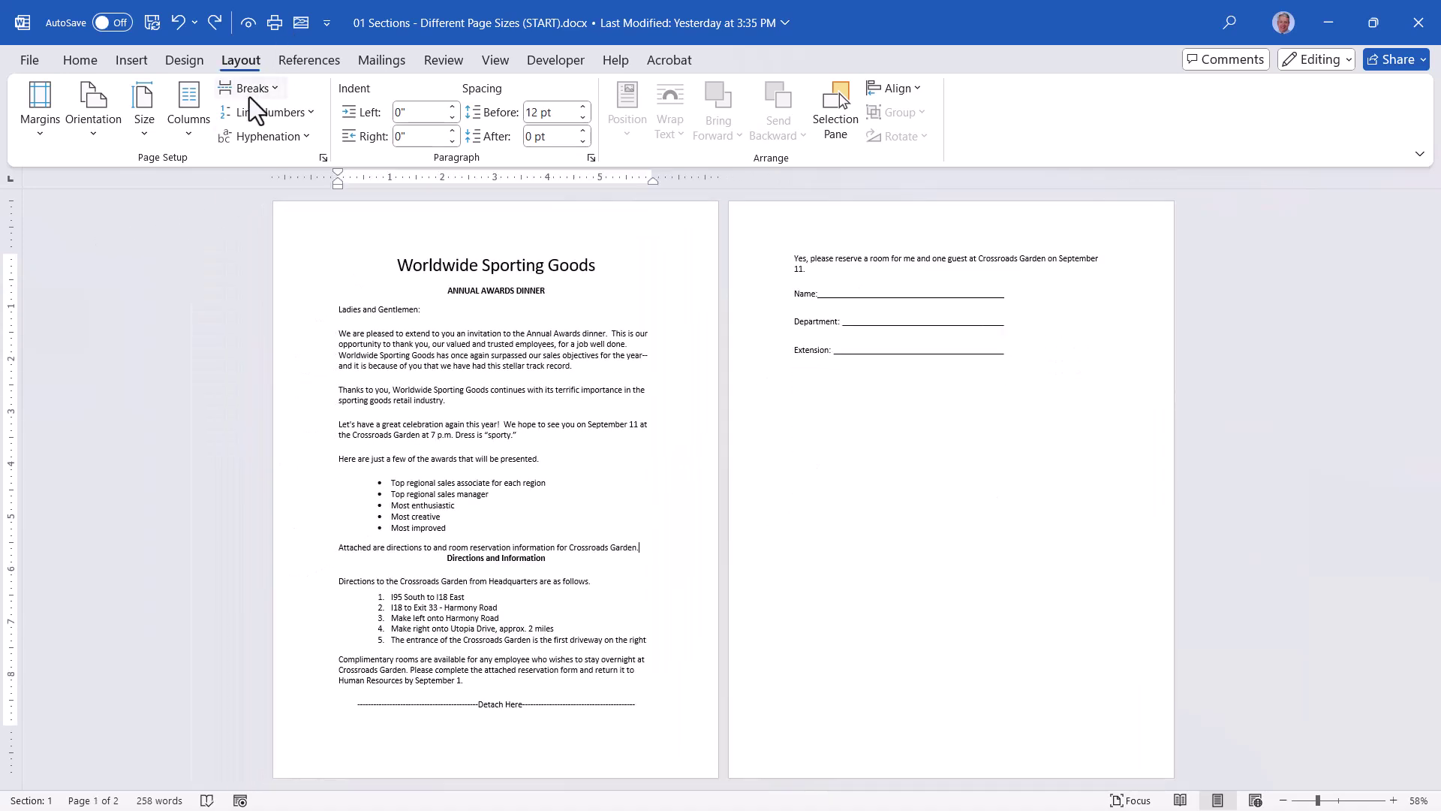
- Insert a Next Page section break before "Directions and Information" and set the new section to landscape orientation
left_click(249, 93)
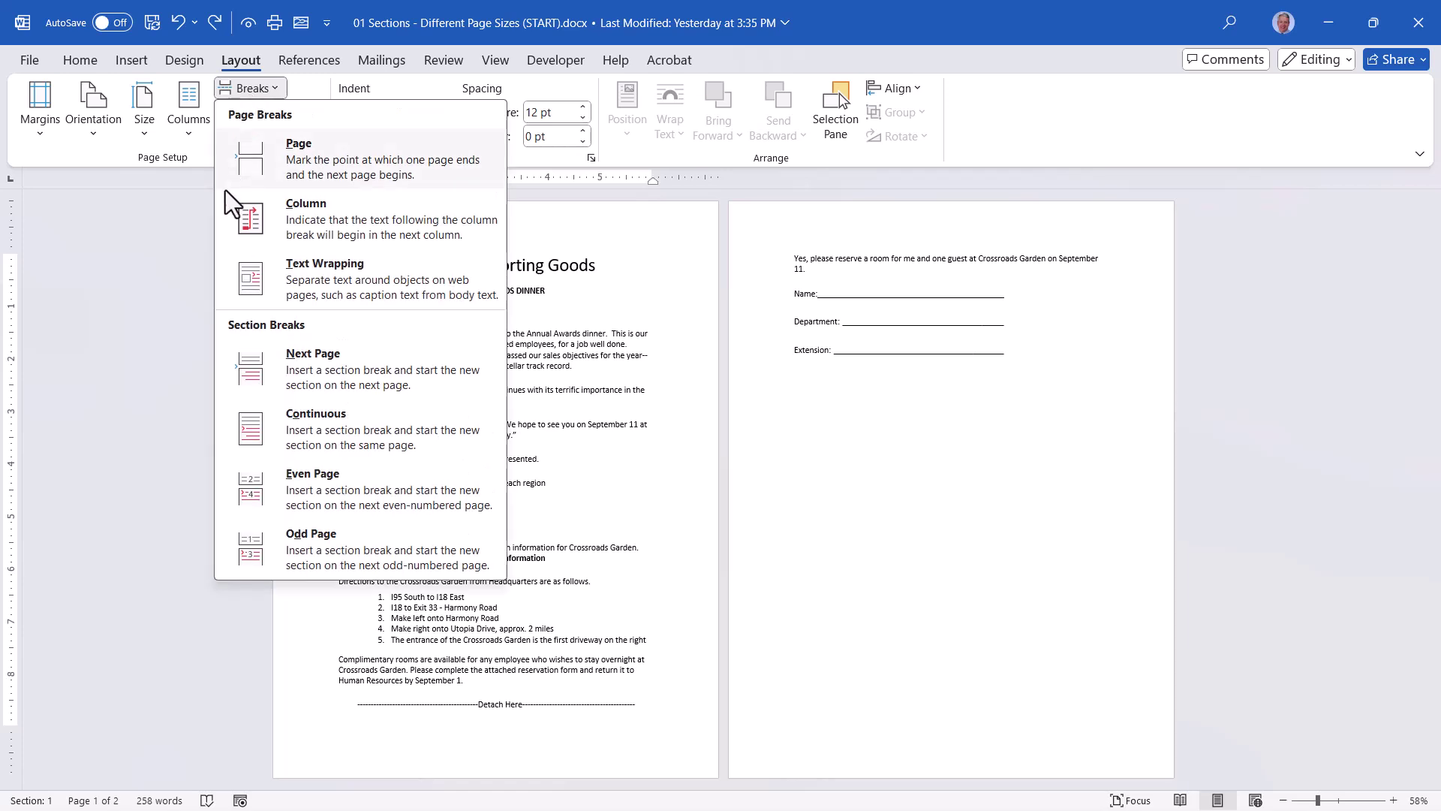
left_click(407, 363)
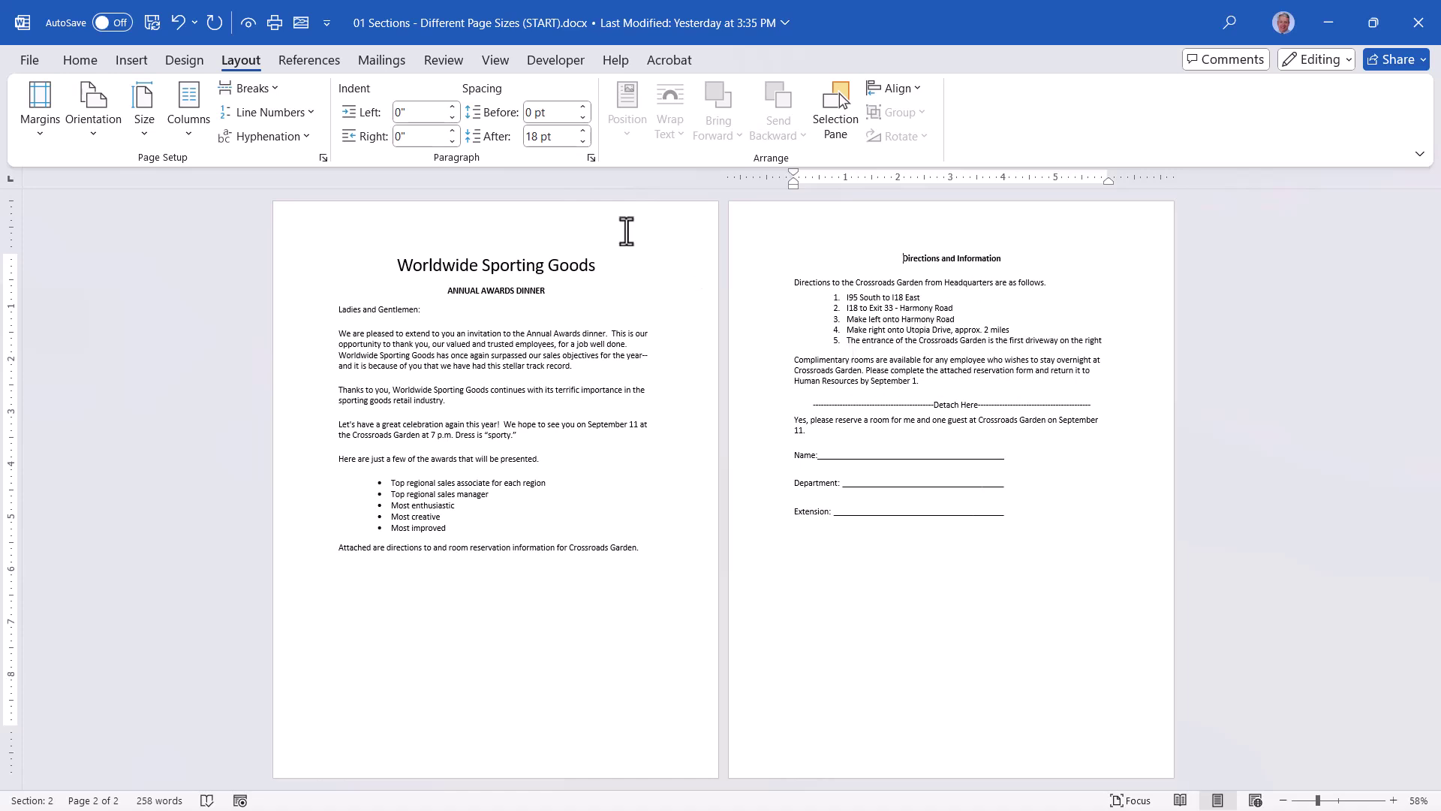
left_click(84, 113)
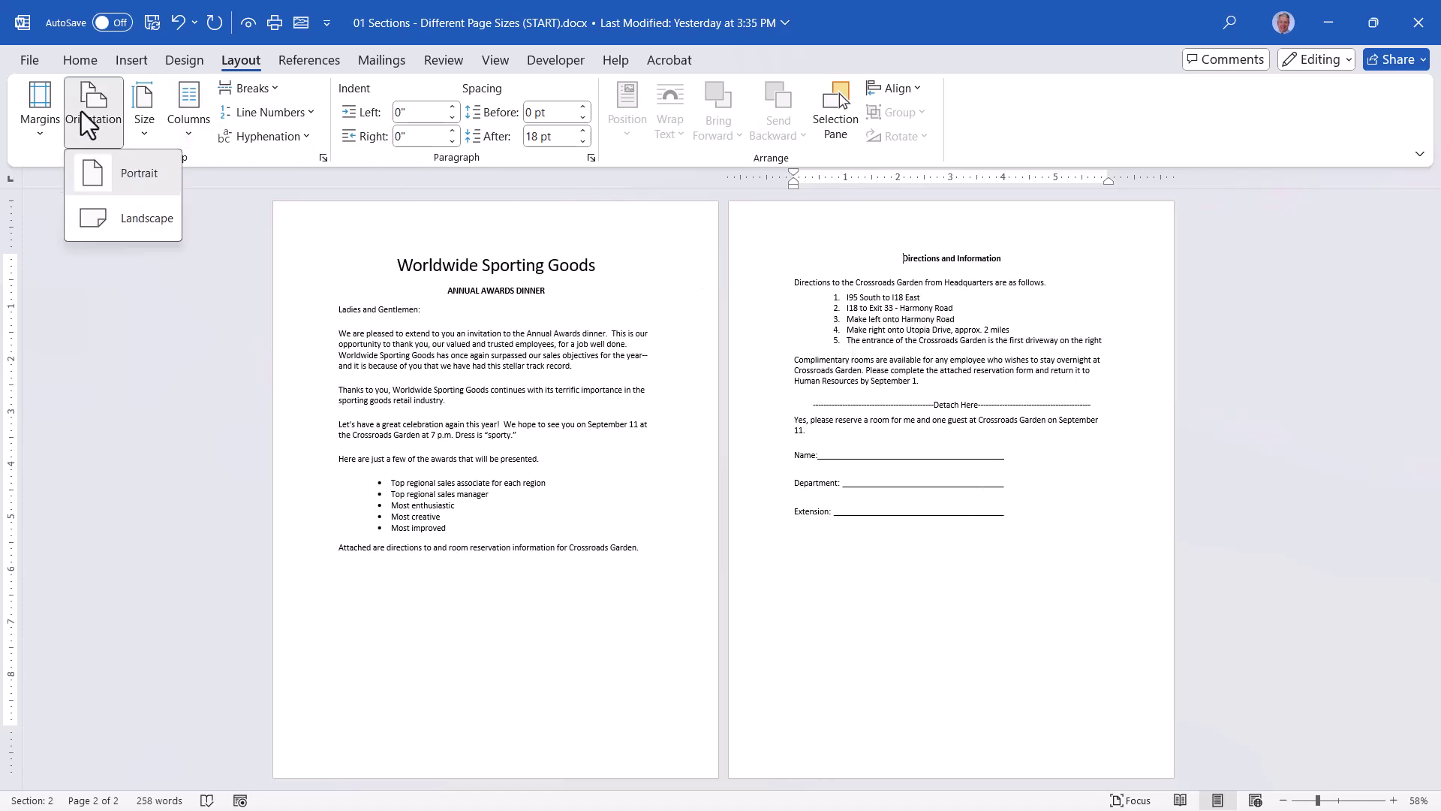
left_click(108, 220)
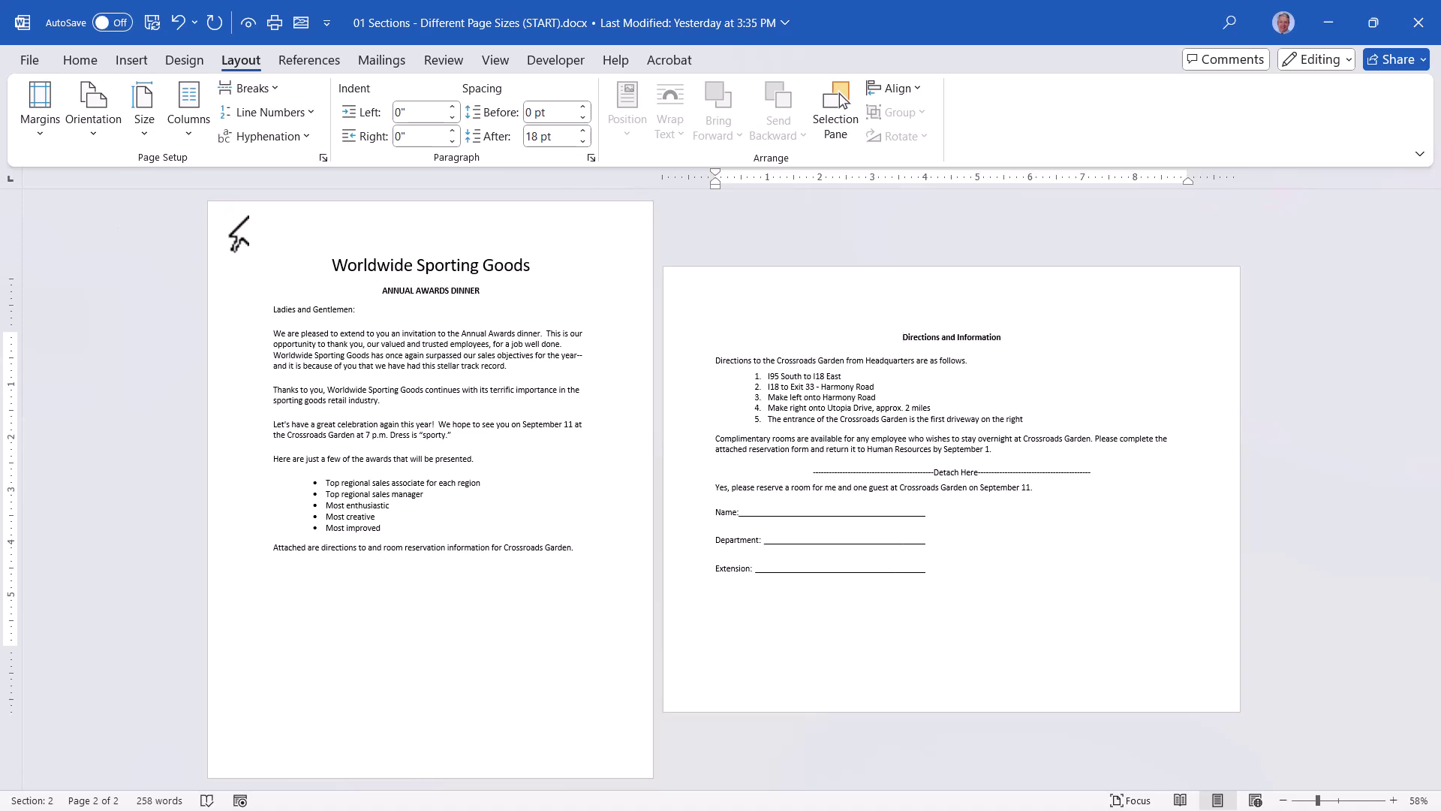
- Give the "Directions and Information" section a custom paper size 9 inches wide and 6 inches high, applied to this section only
left_click(144, 120)
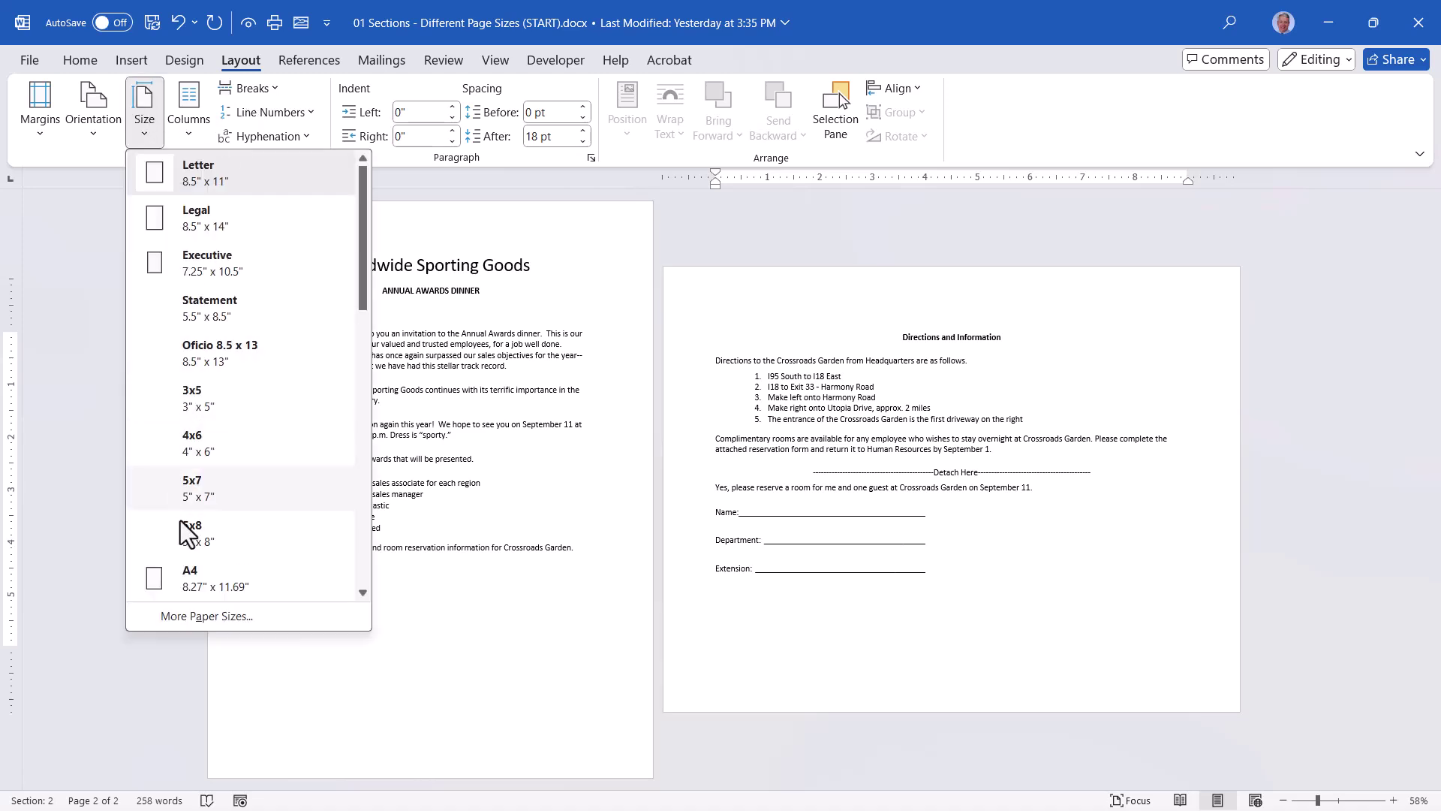
left_click(184, 615)
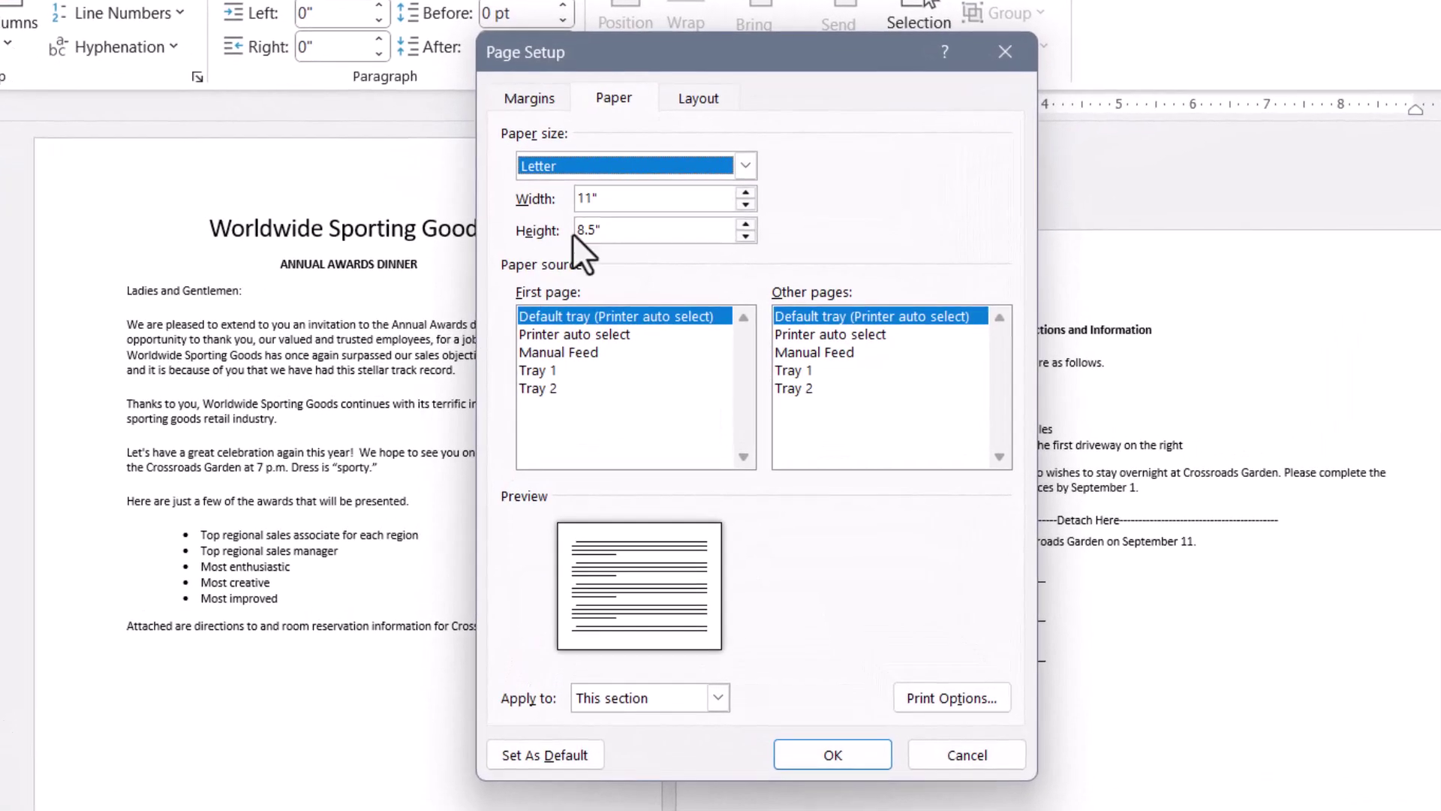
double_click(637, 199)
type("9")
double_click(611, 229)
type("6")
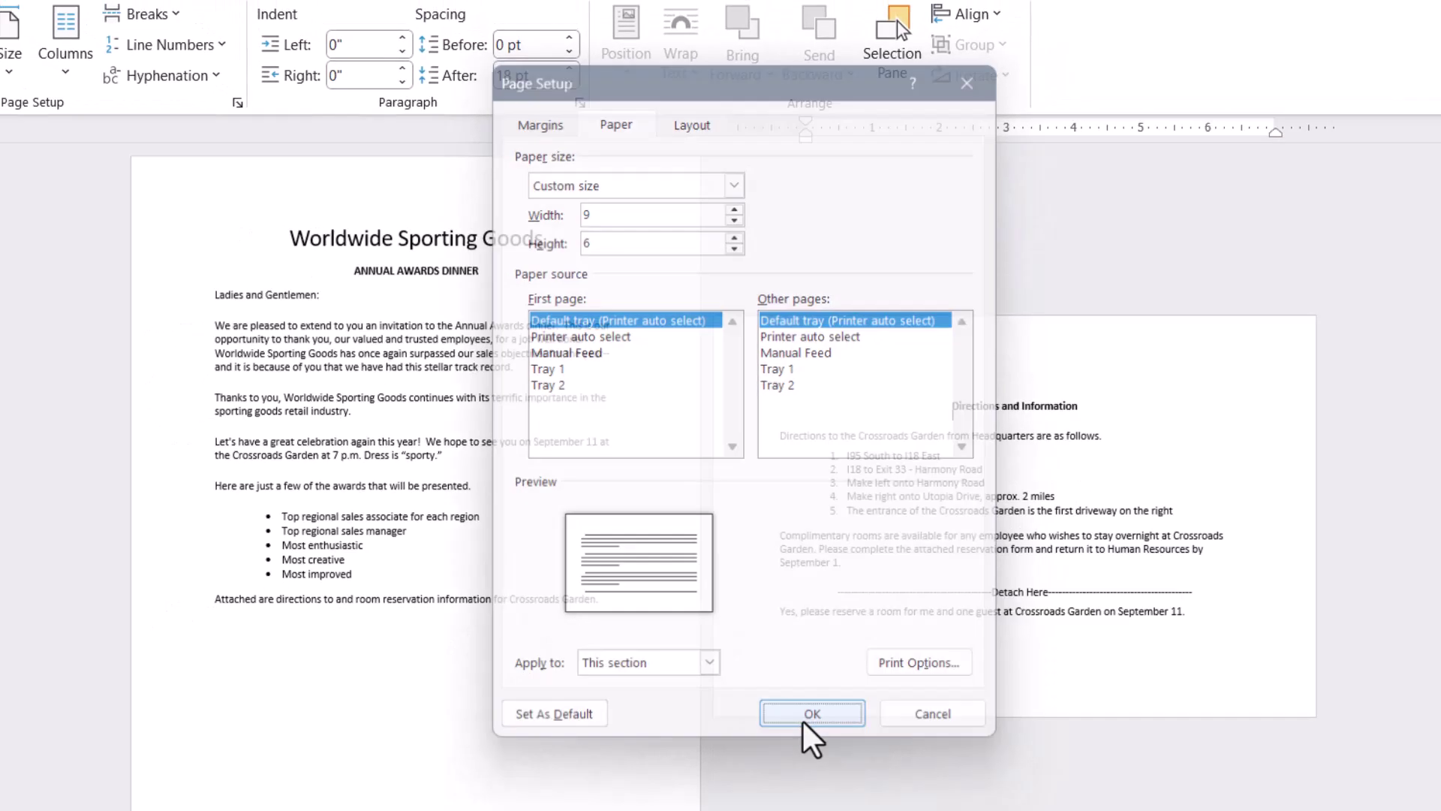
left_click(830, 757)
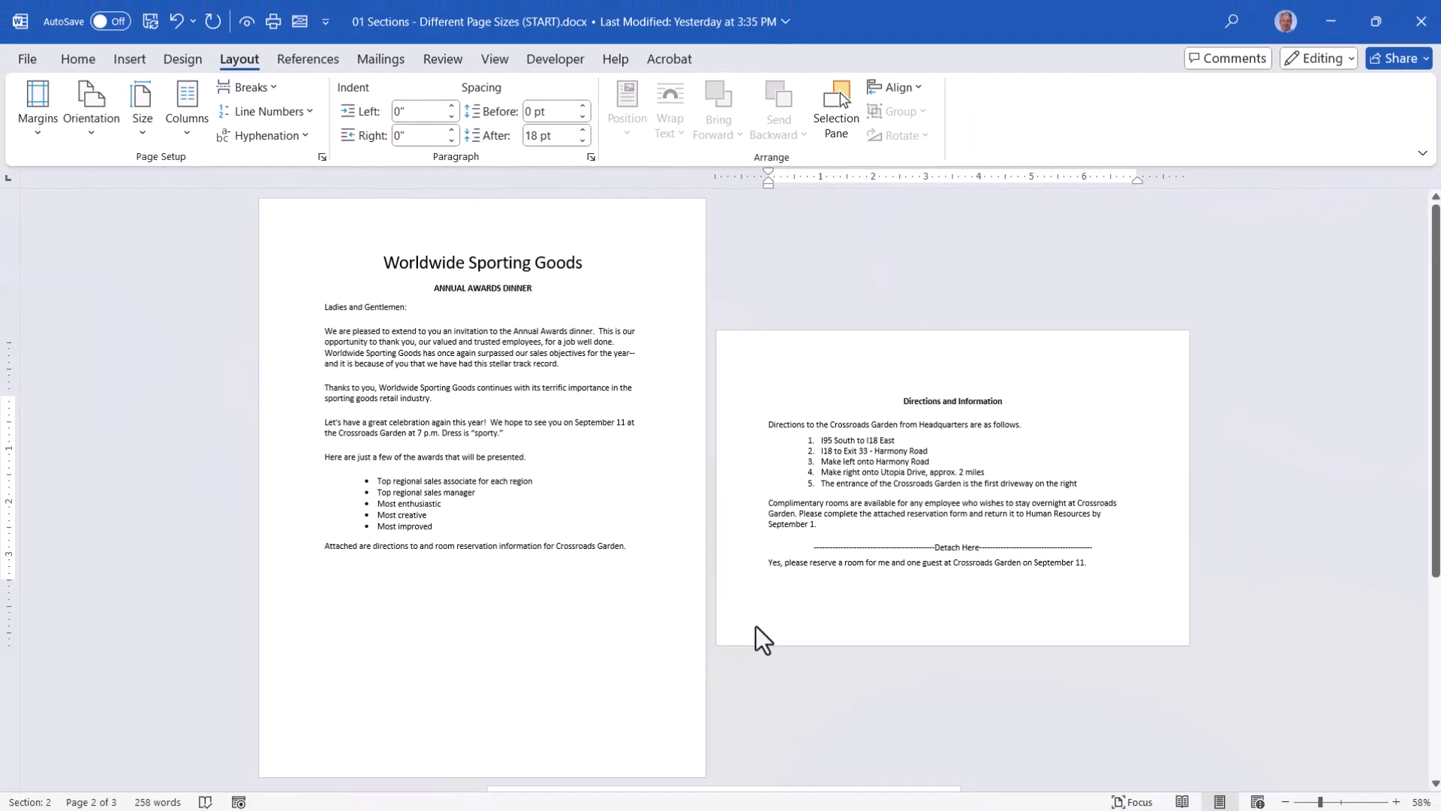
- Apply the Narrow 0.5-inch margins to the "Directions and Information" section
left_click(40, 126)
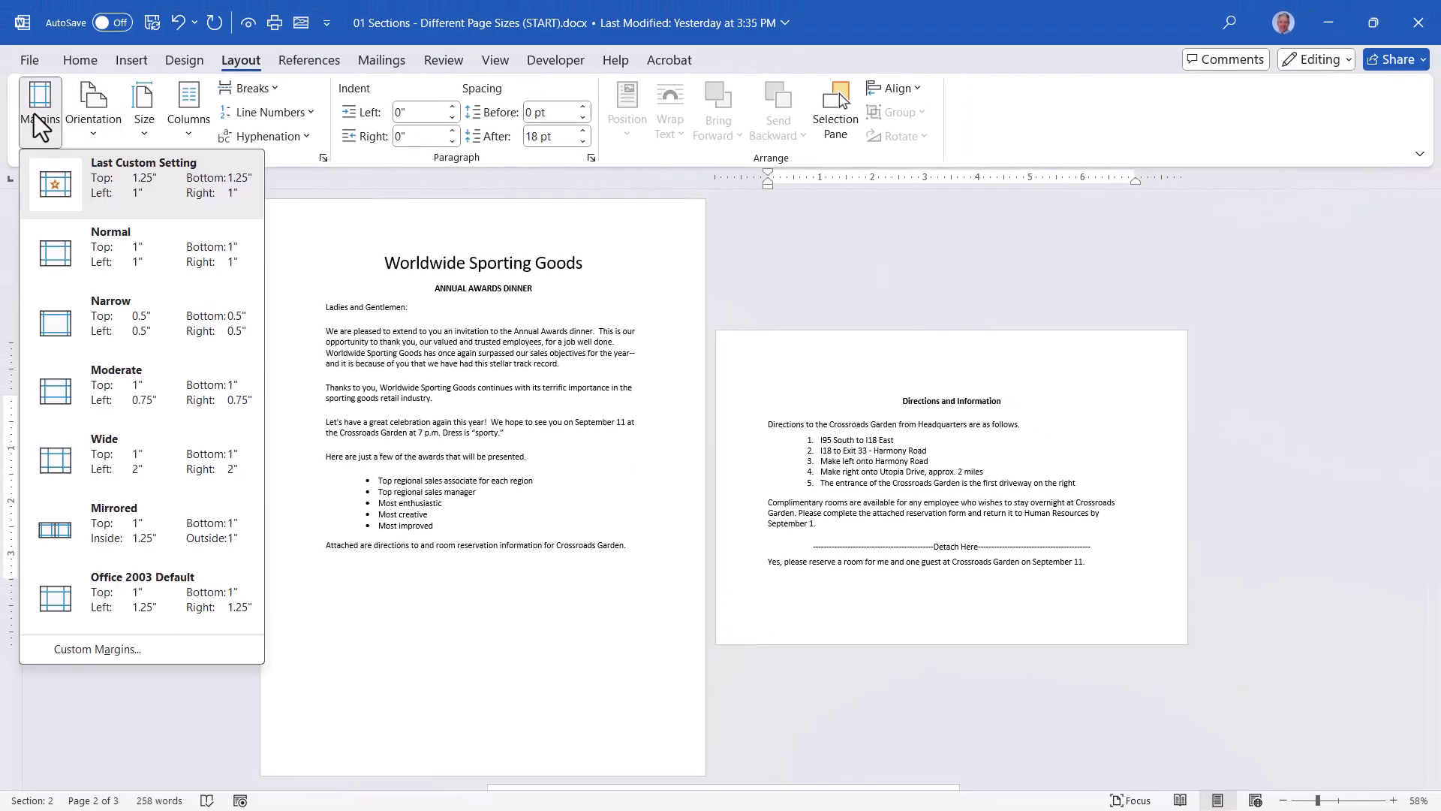
left_click(73, 327)
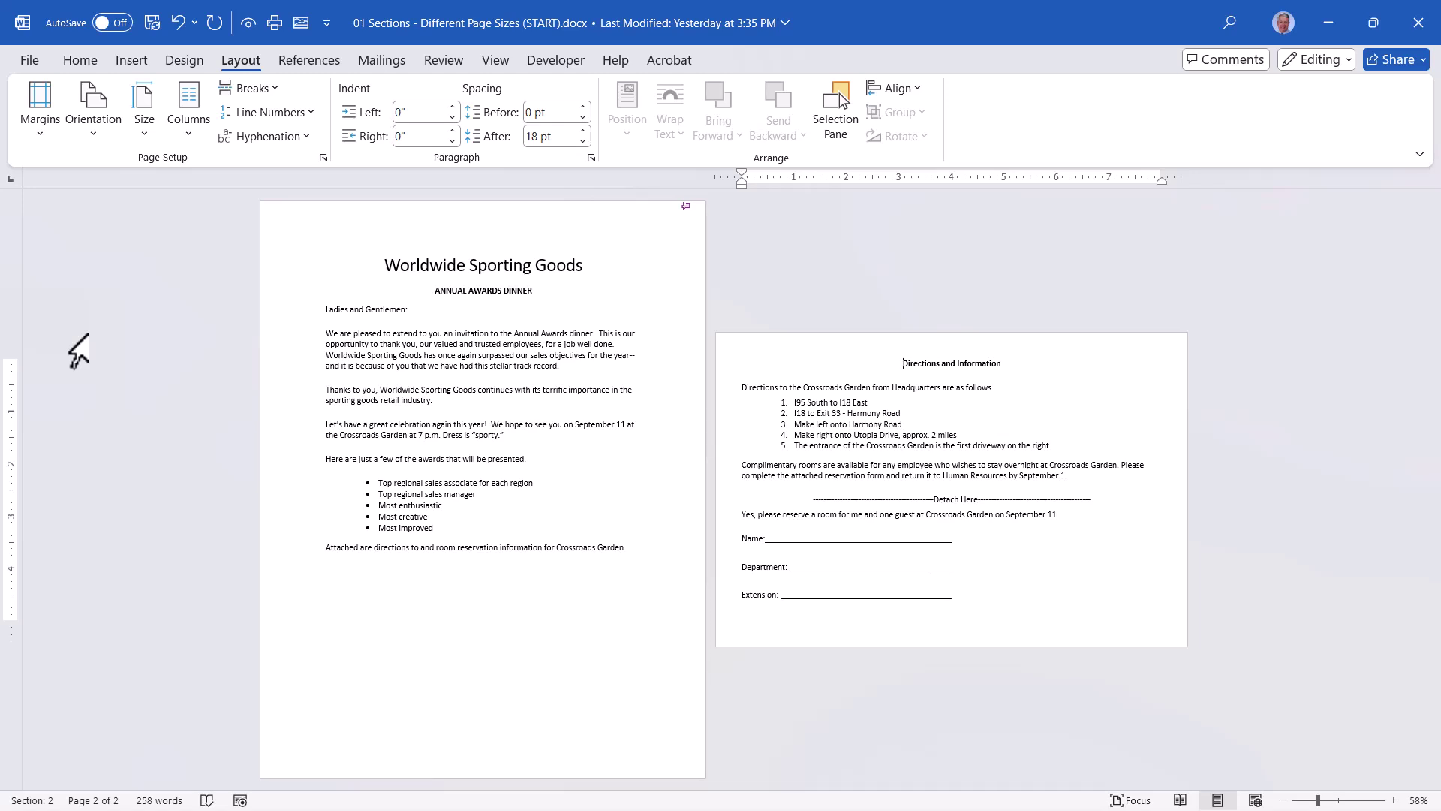
- Set the vertical page alignment of the invitation letter's section to Center, applied to this section only
left_click(489, 357)
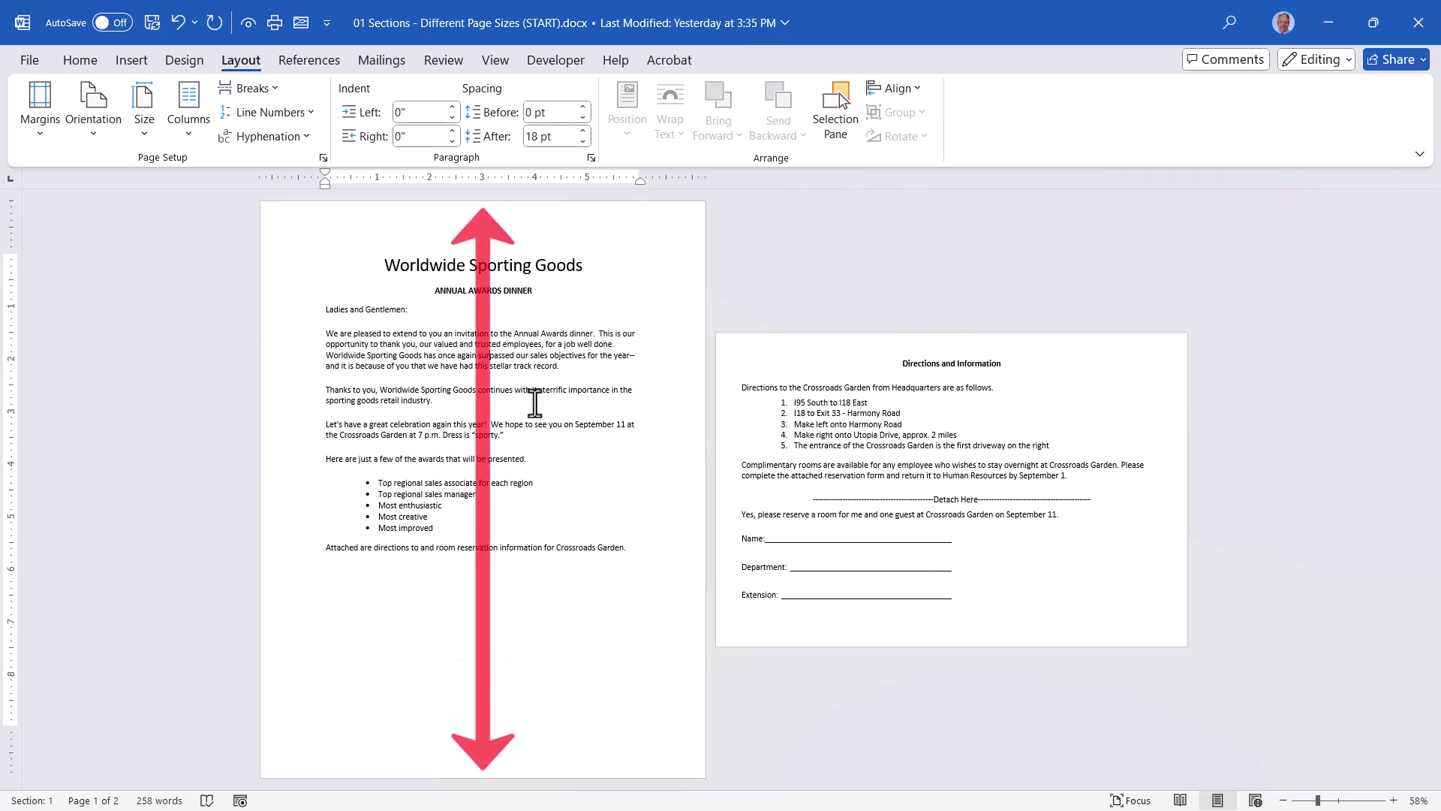
left_click(82, 65)
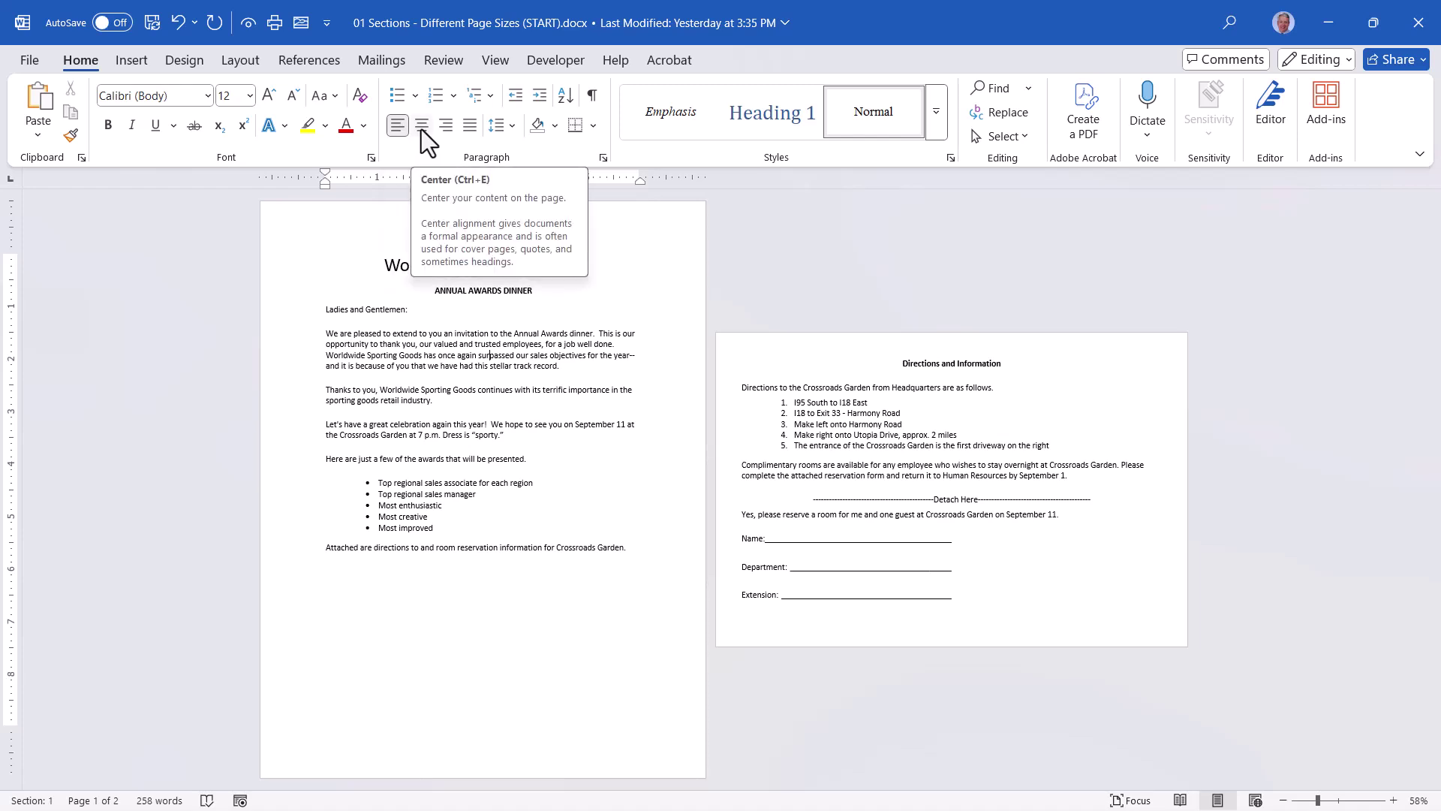
left_click(238, 61)
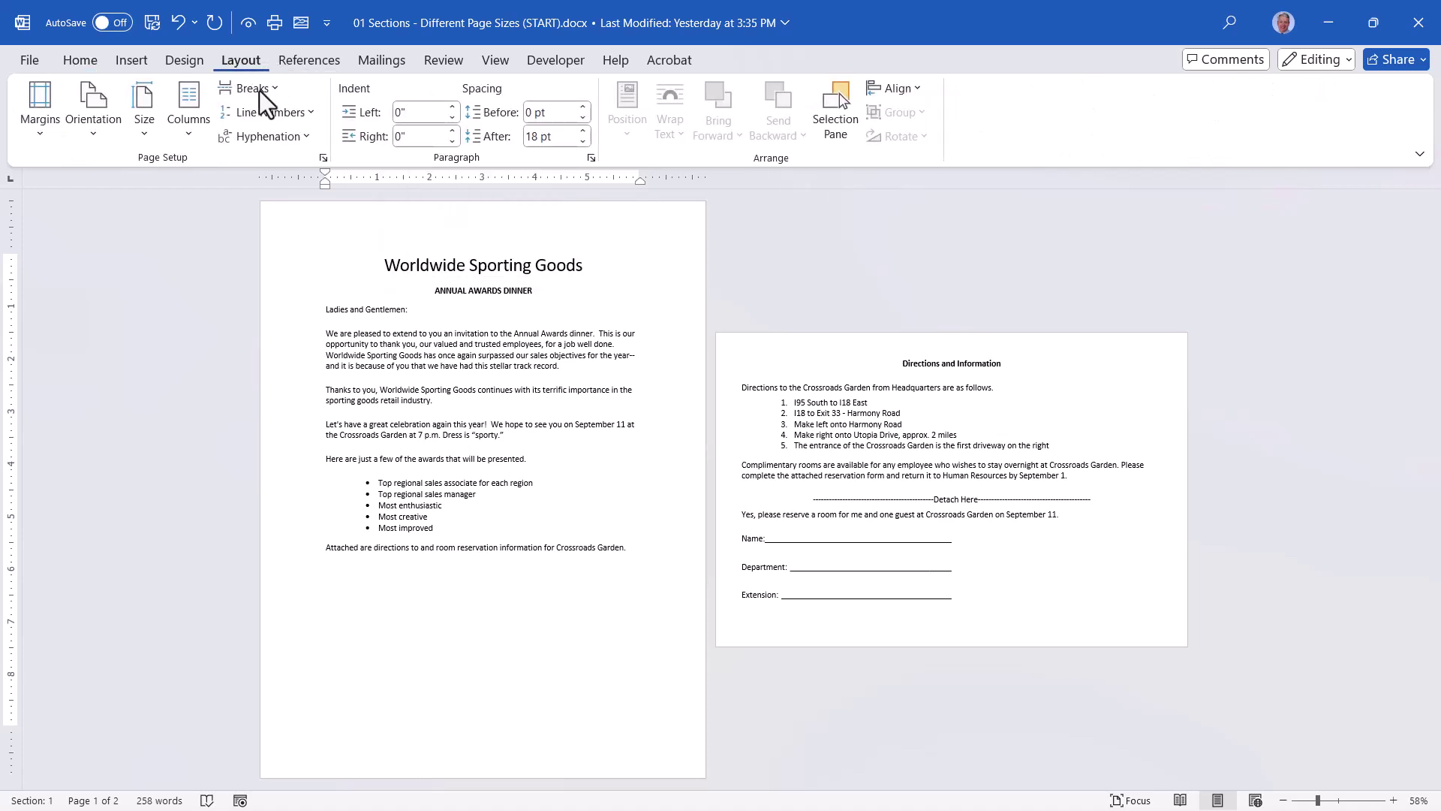
left_click(323, 159)
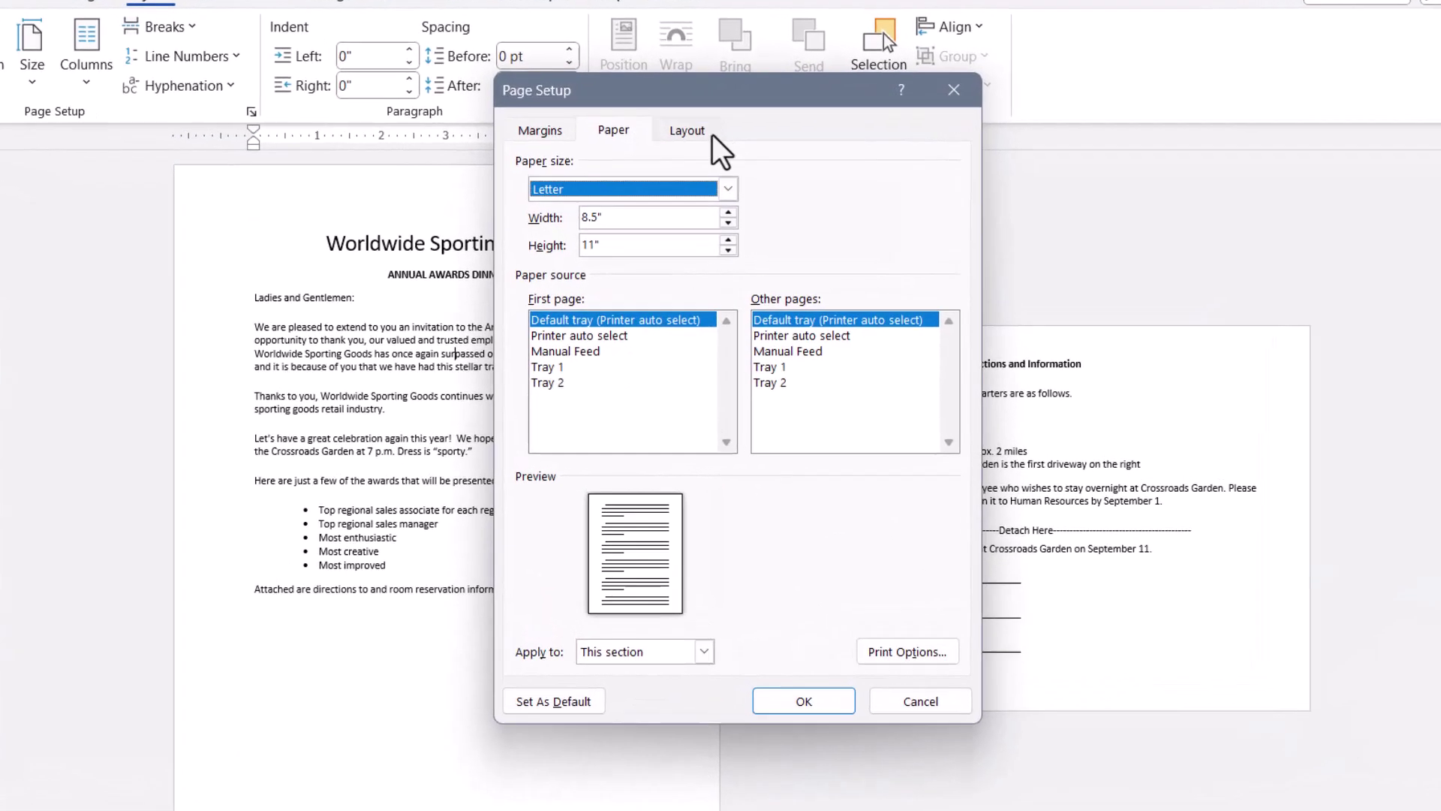
left_click(680, 172)
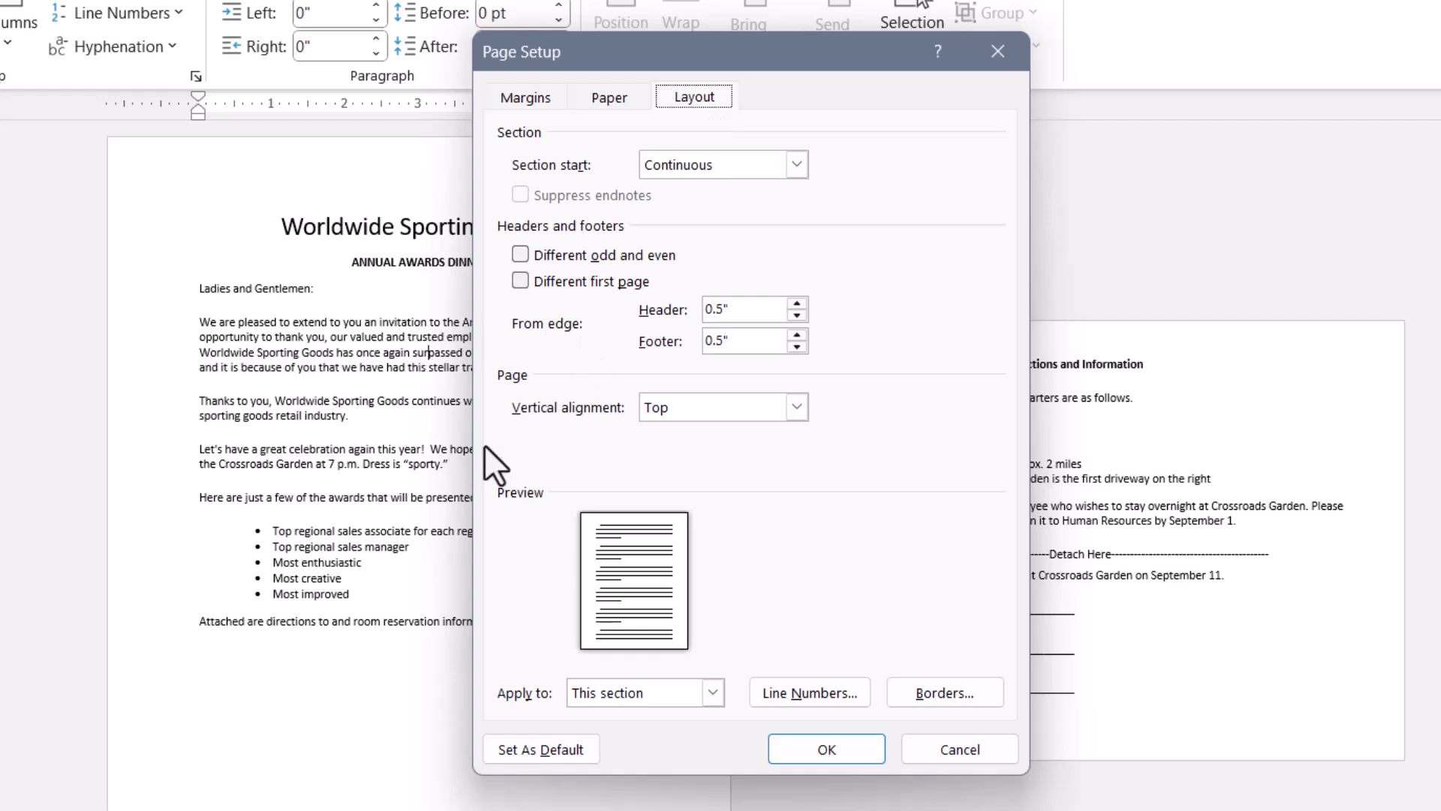
left_click(796, 408)
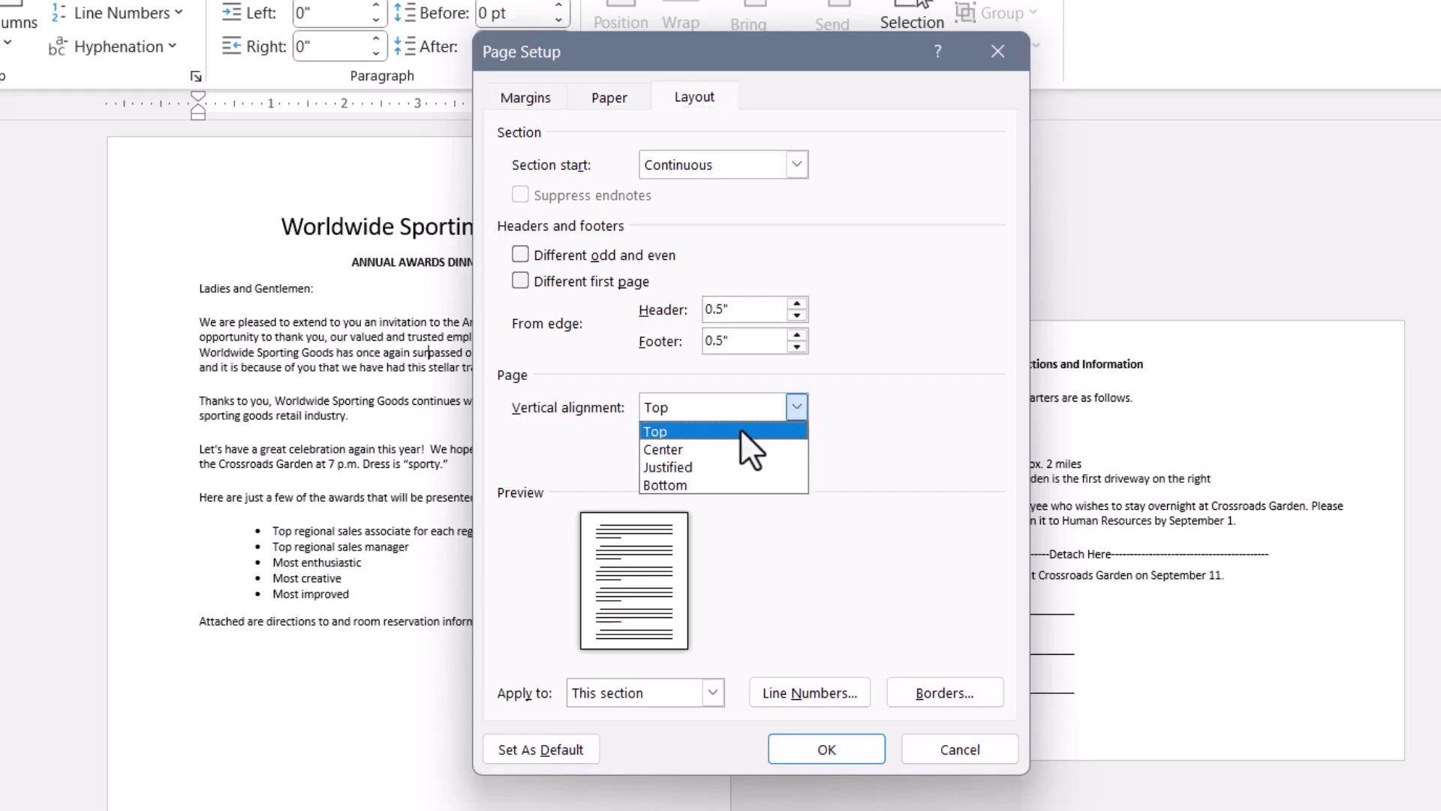
left_click(688, 450)
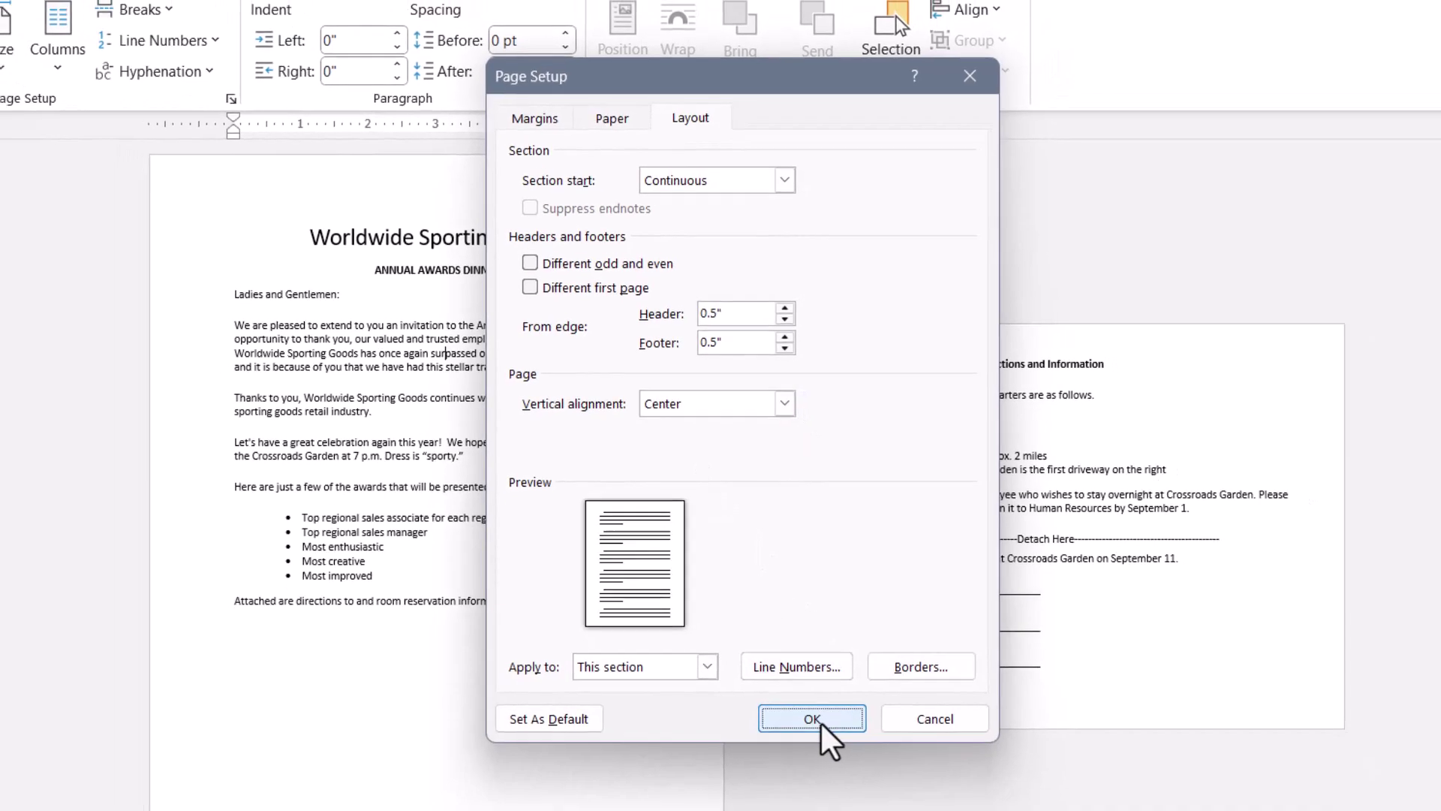
left_click(833, 749)
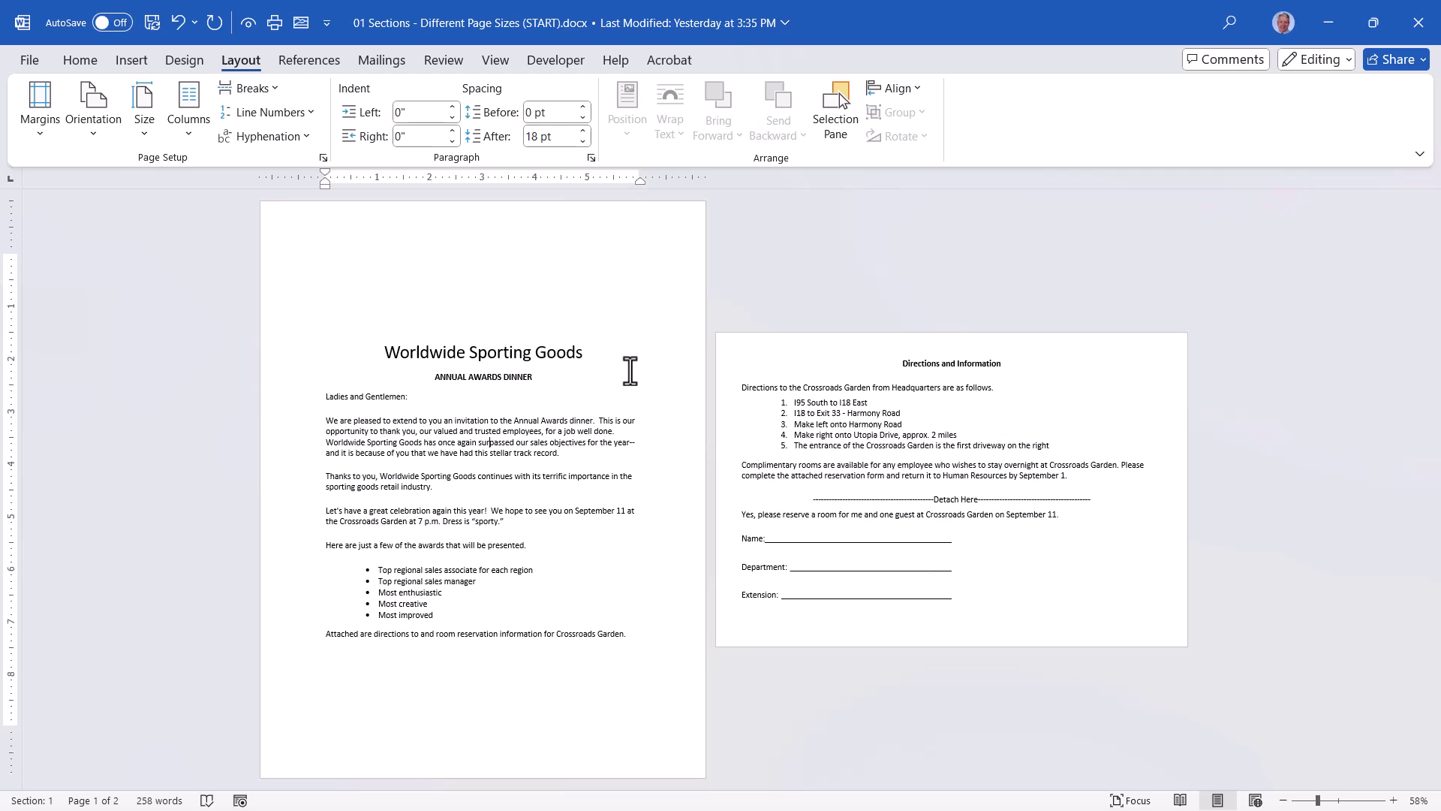
- Show the formatting marks and move the Next Page section break onto its own line below the paragraph ending "Crossroads Garden."
left_click(252, 88)
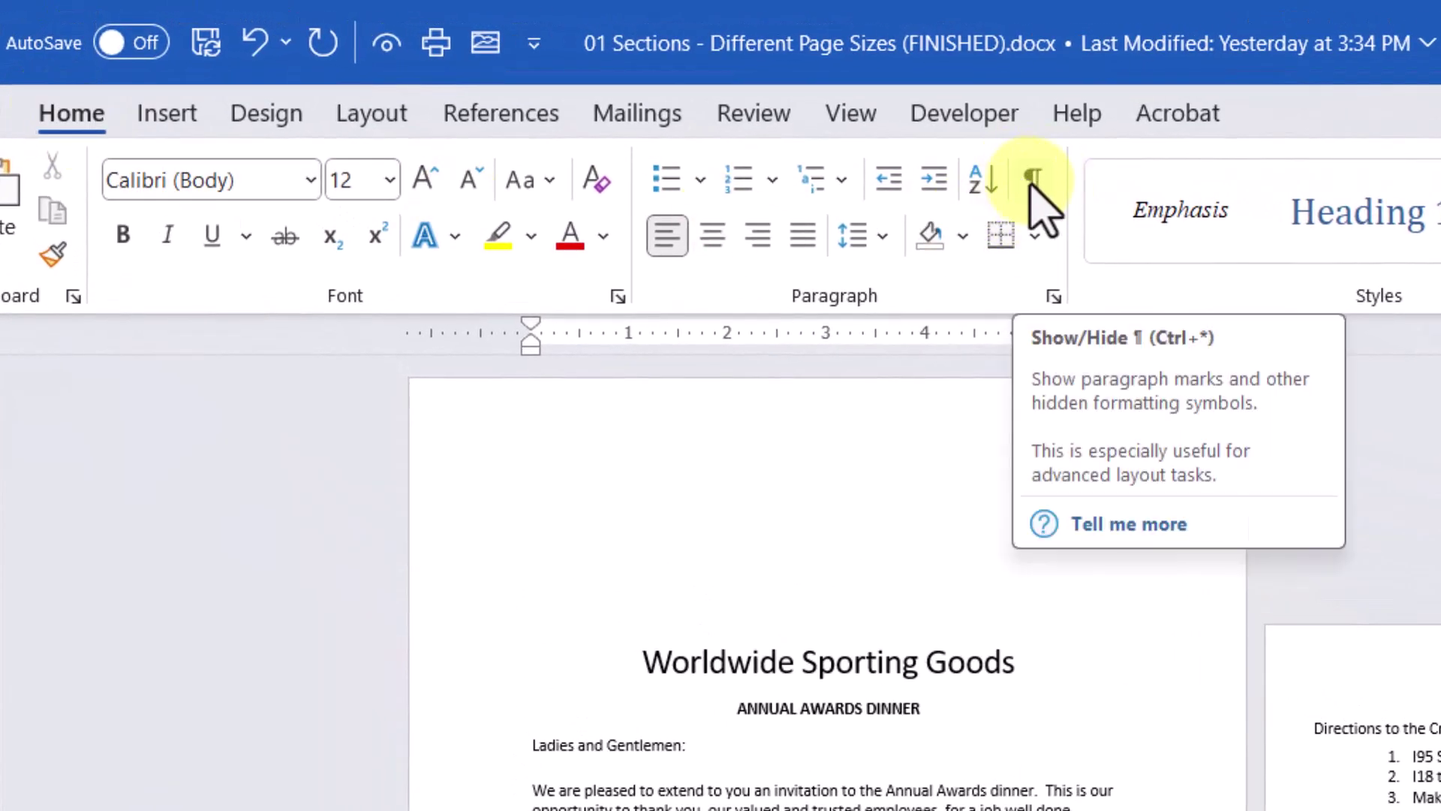
left_click(1033, 186)
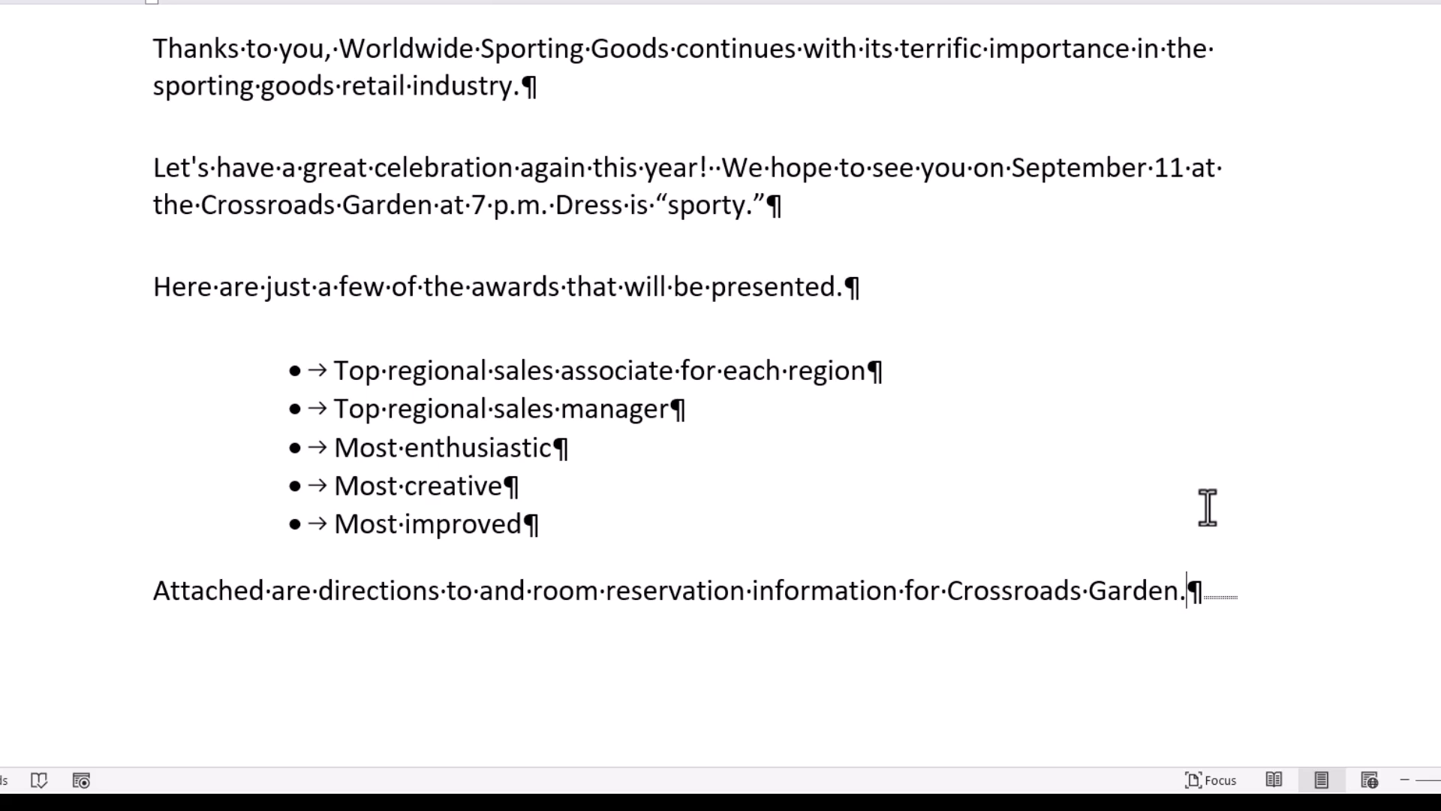
key("Return")
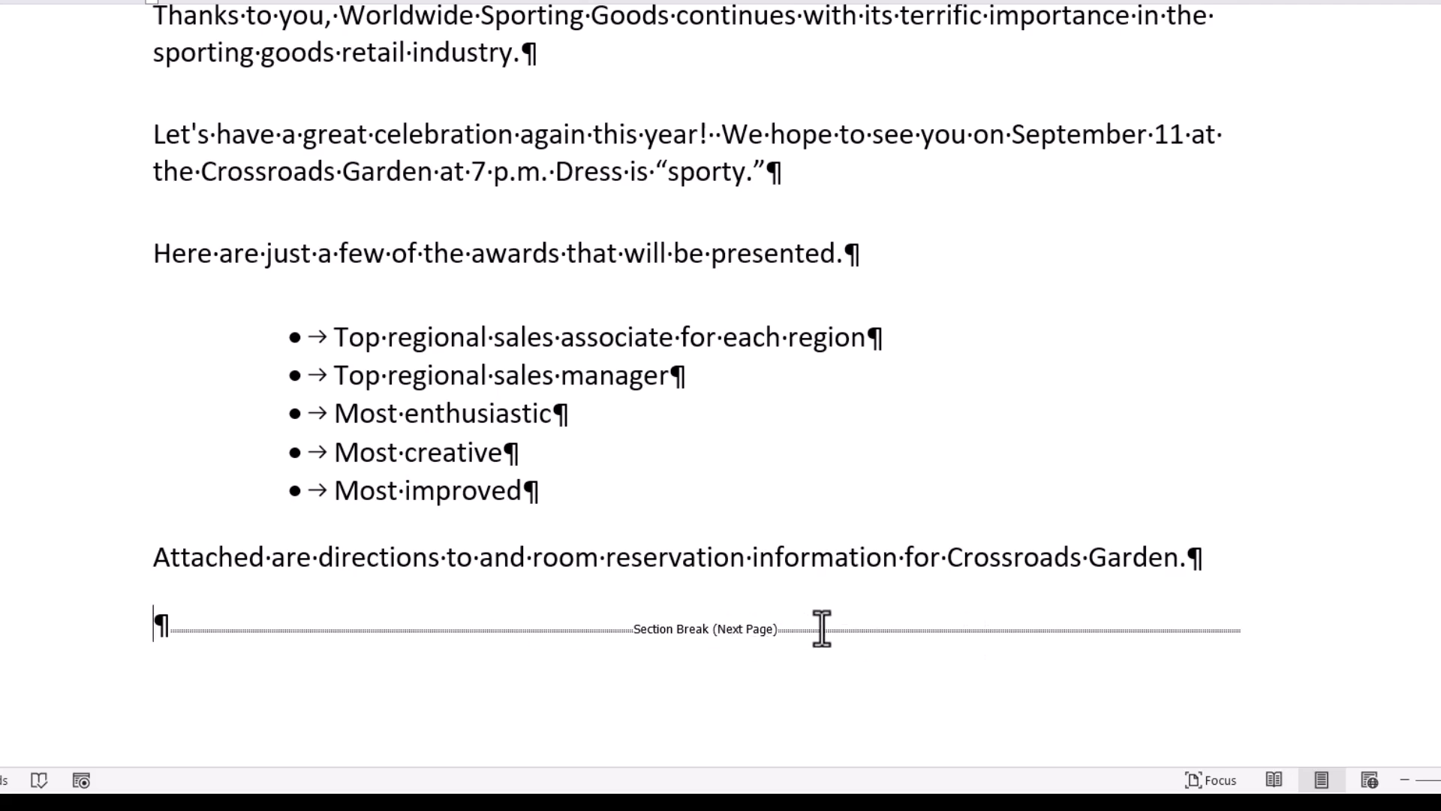
left_click(240, 61)
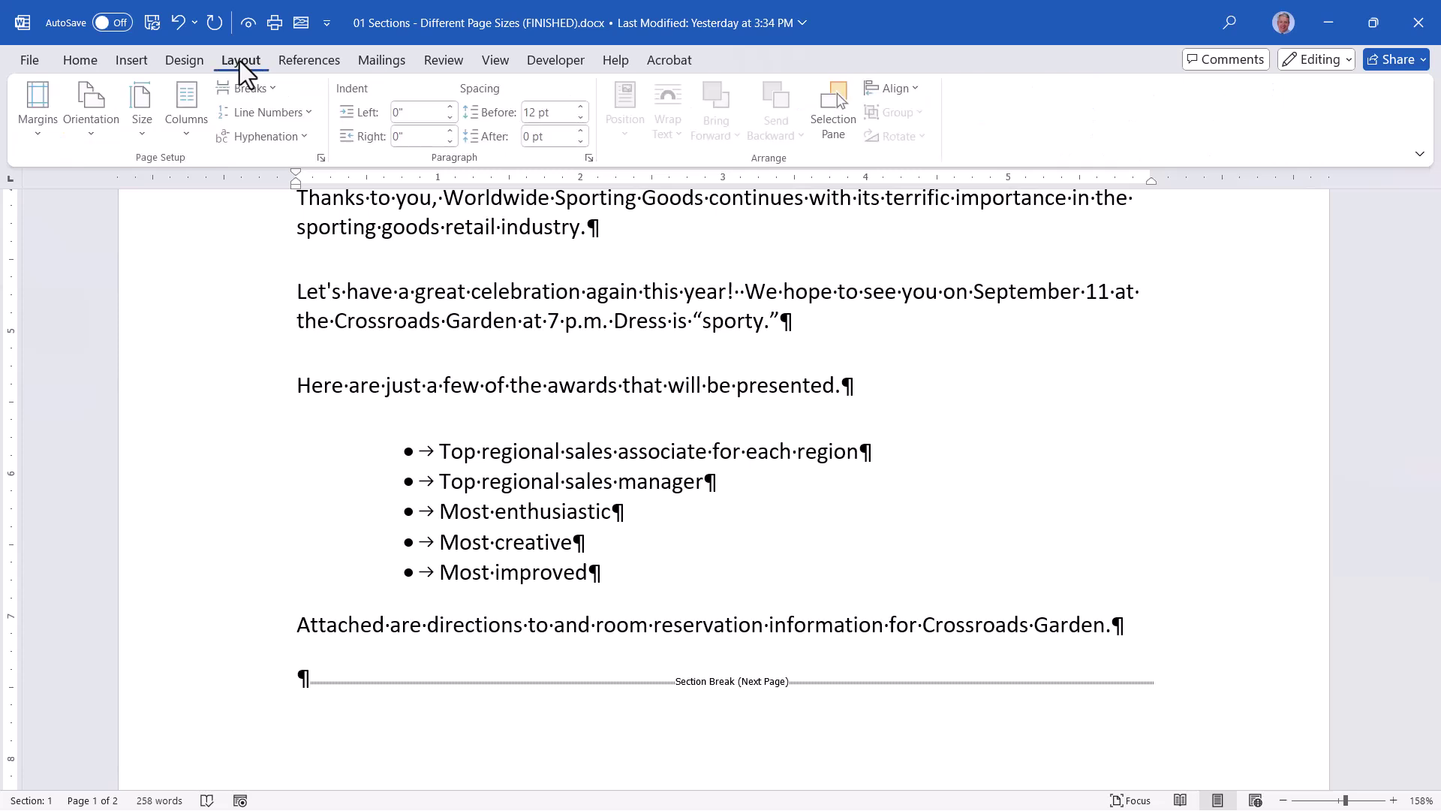
left_click(254, 89)
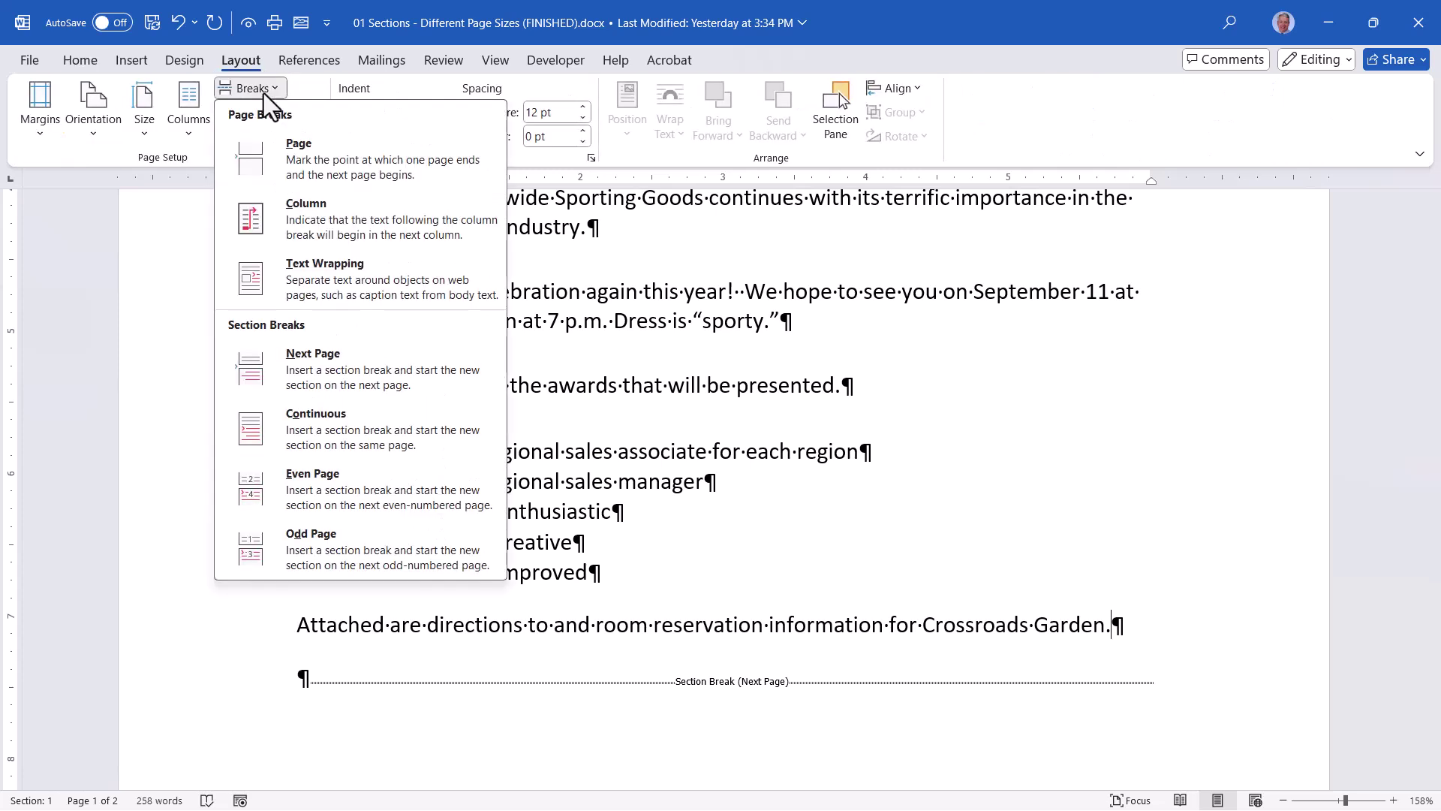
key("Escape")
key("ctrl+Return")
scroll(544, 474, "up", 10)
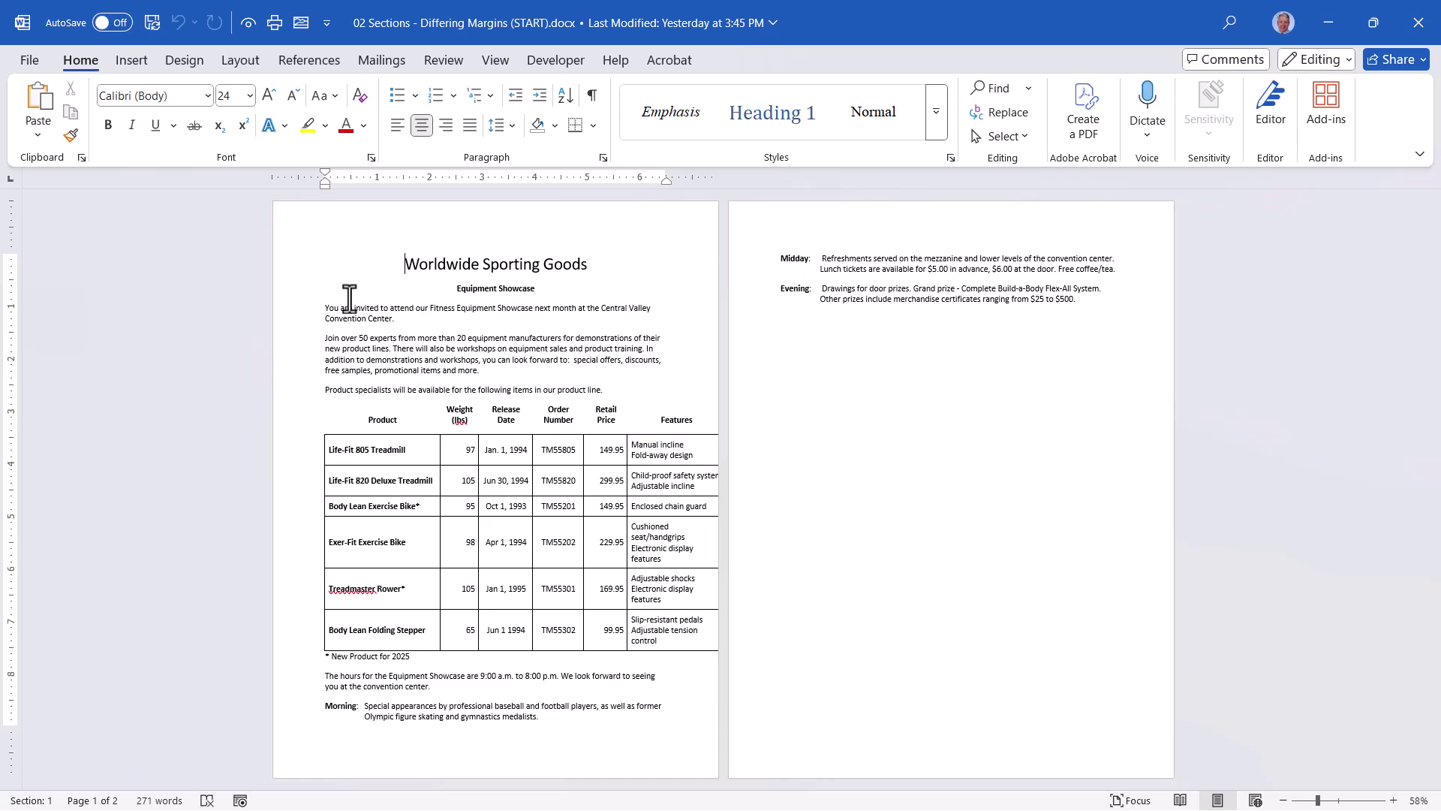
left_click_drag(323, 308, 673, 335)
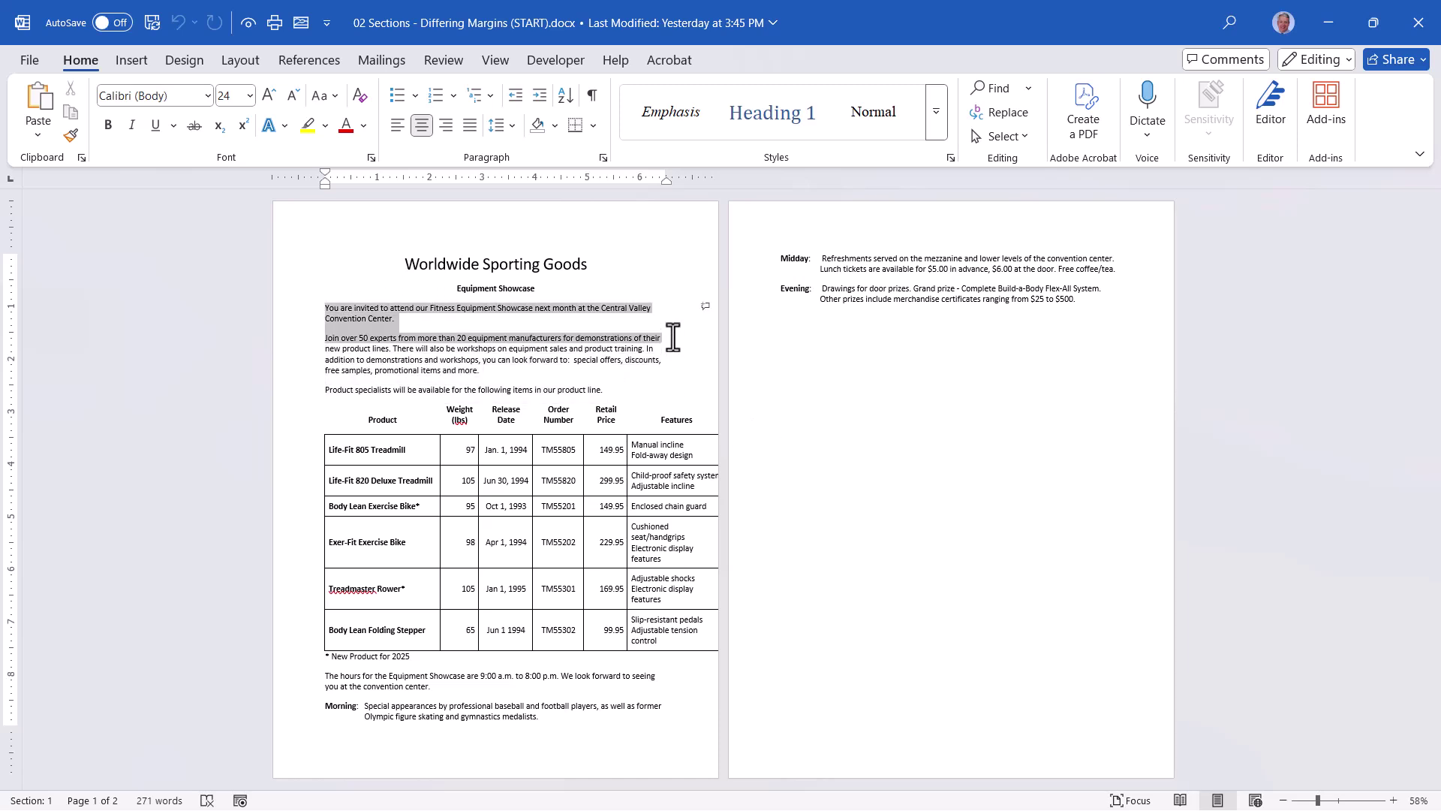
left_click(599, 354)
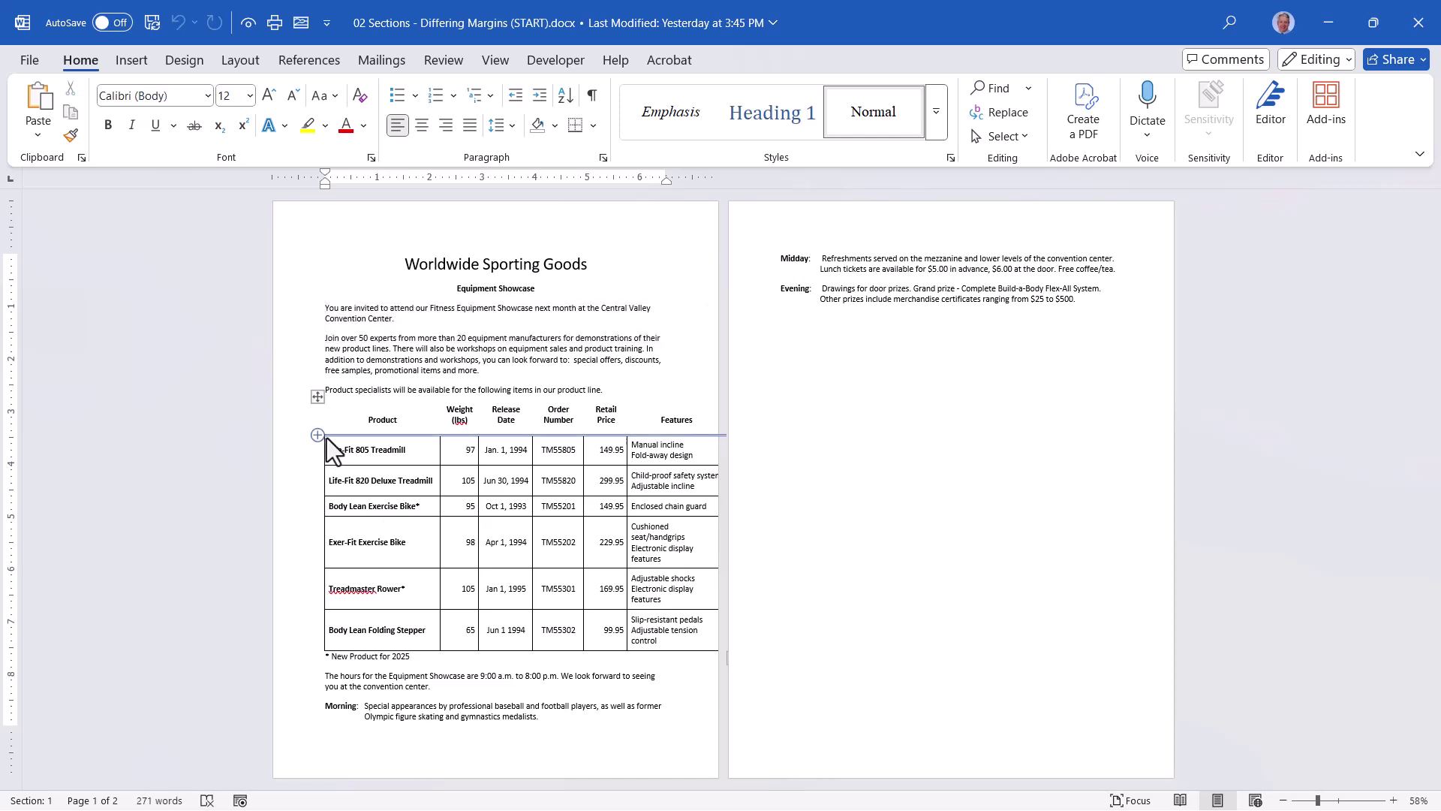
left_click_drag(327, 449, 682, 644)
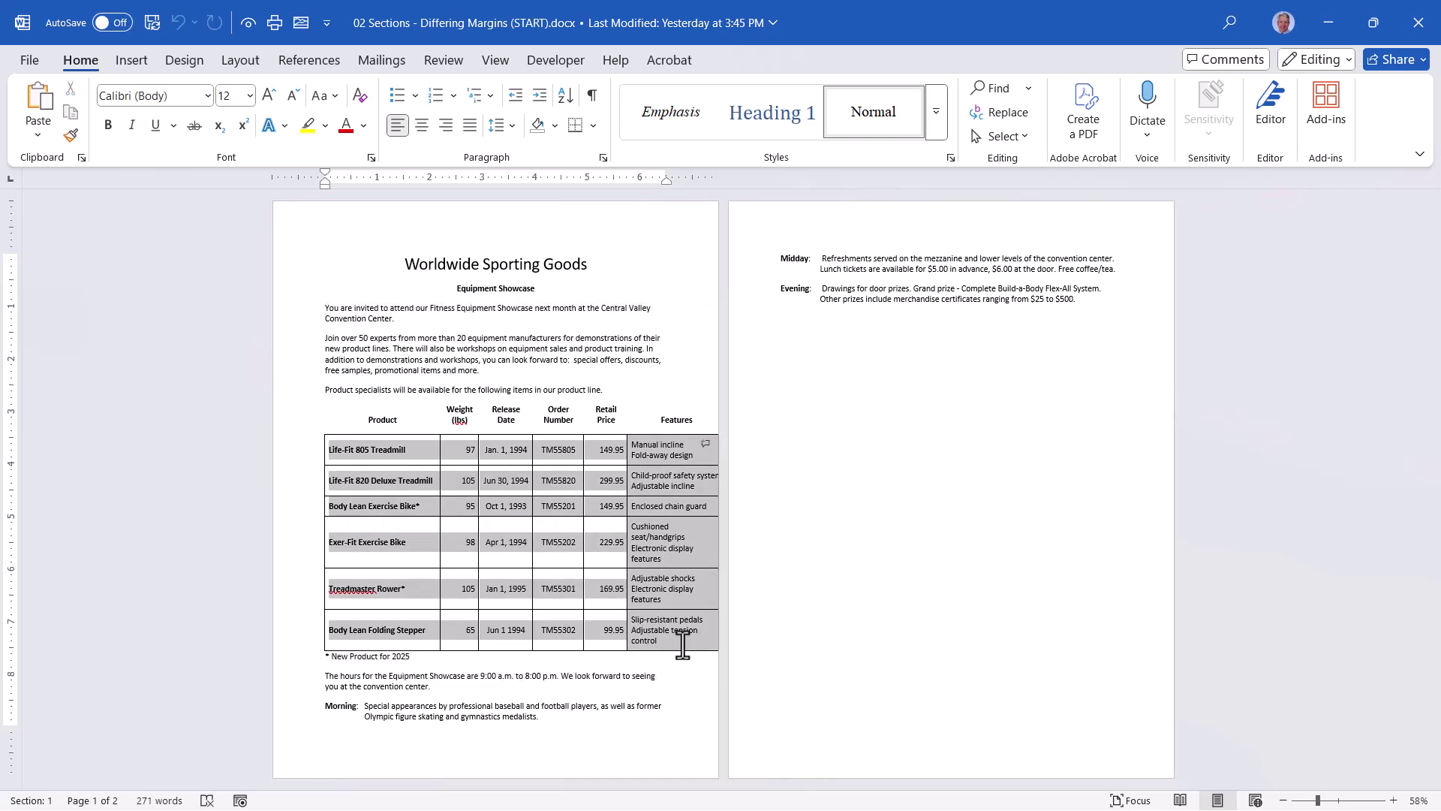
left_click(609, 415)
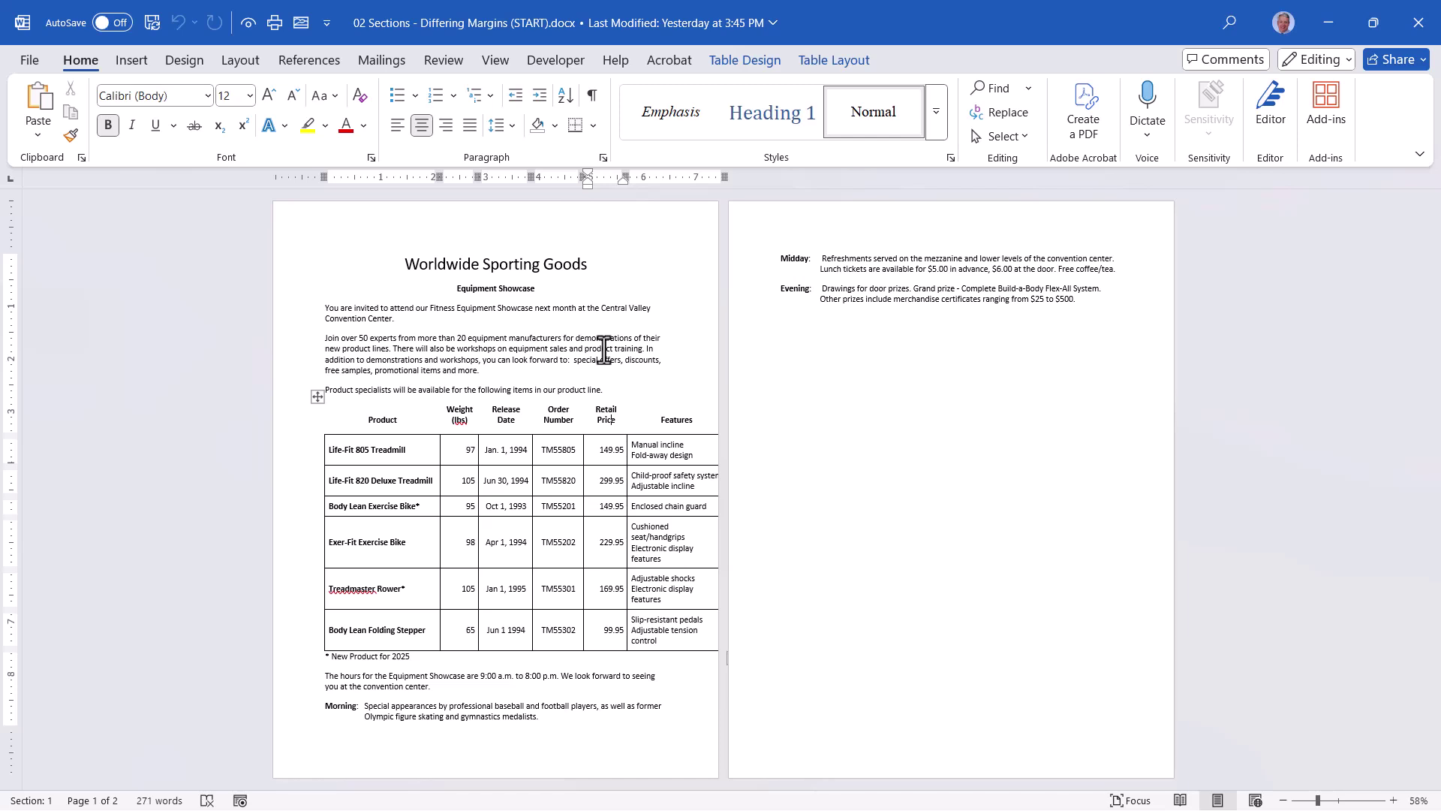
- Try the Narrow 0.5-inch margins on the whole Equipment Showcase document, and restore the Normal 1-inch margins
left_click(235, 60)
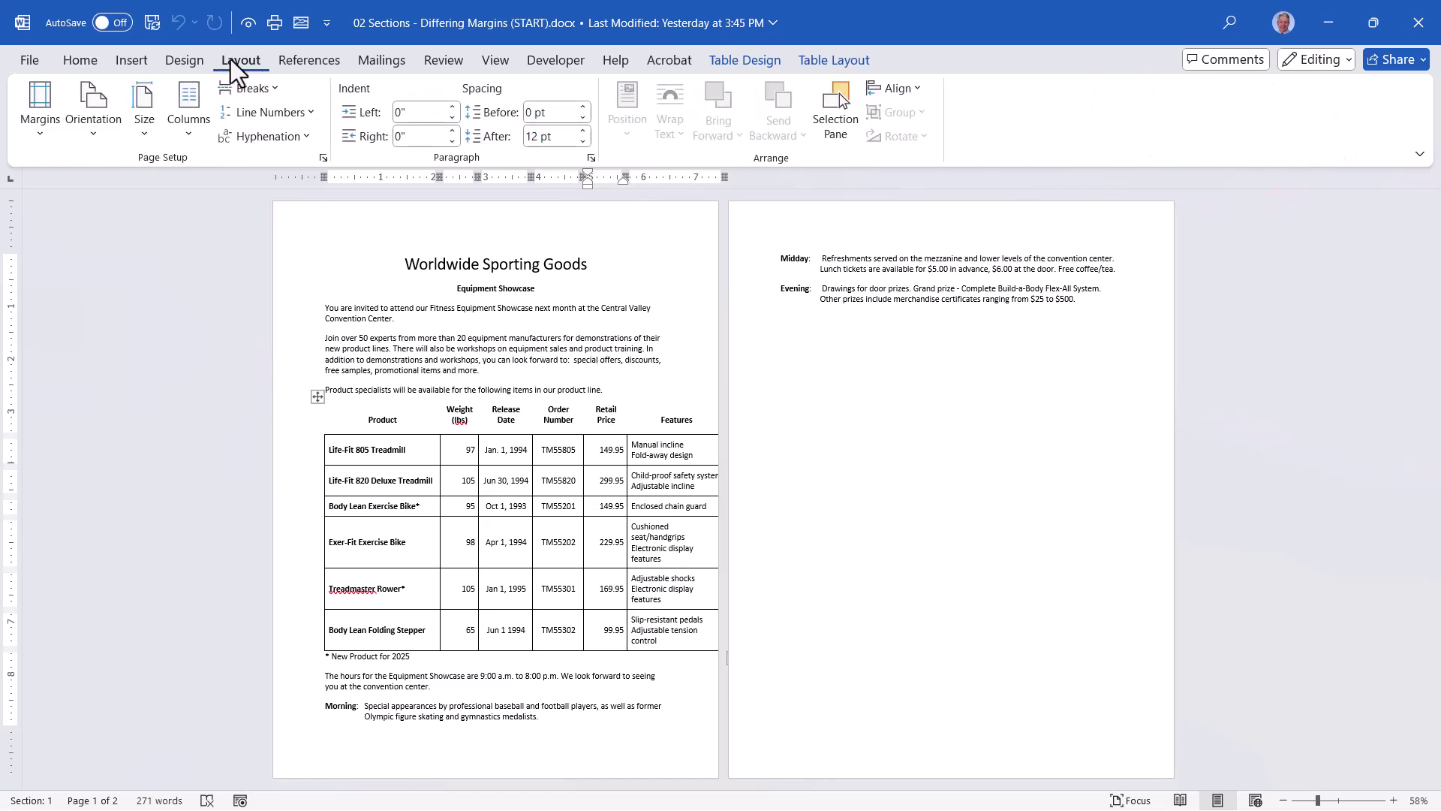
left_click(22, 105)
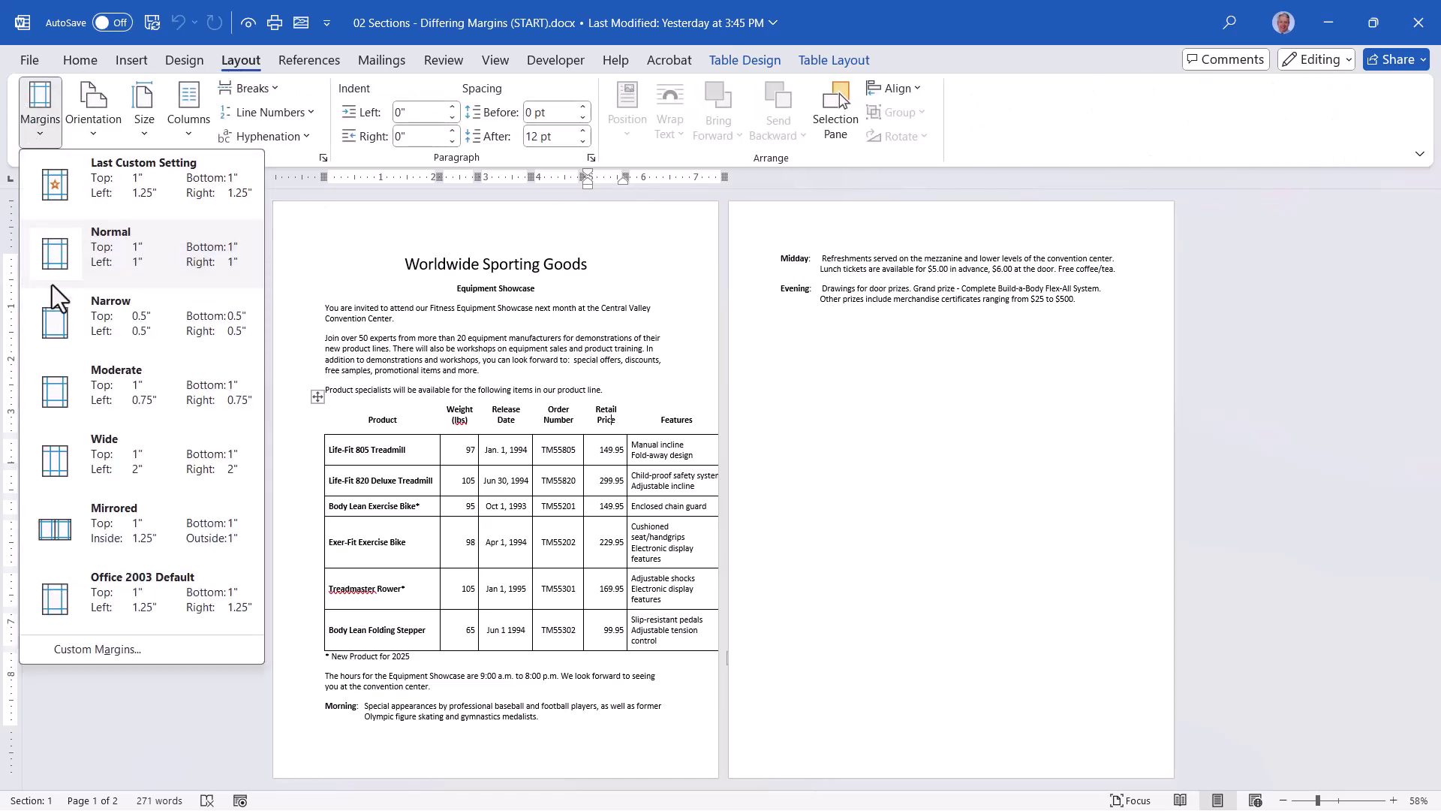
left_click(73, 331)
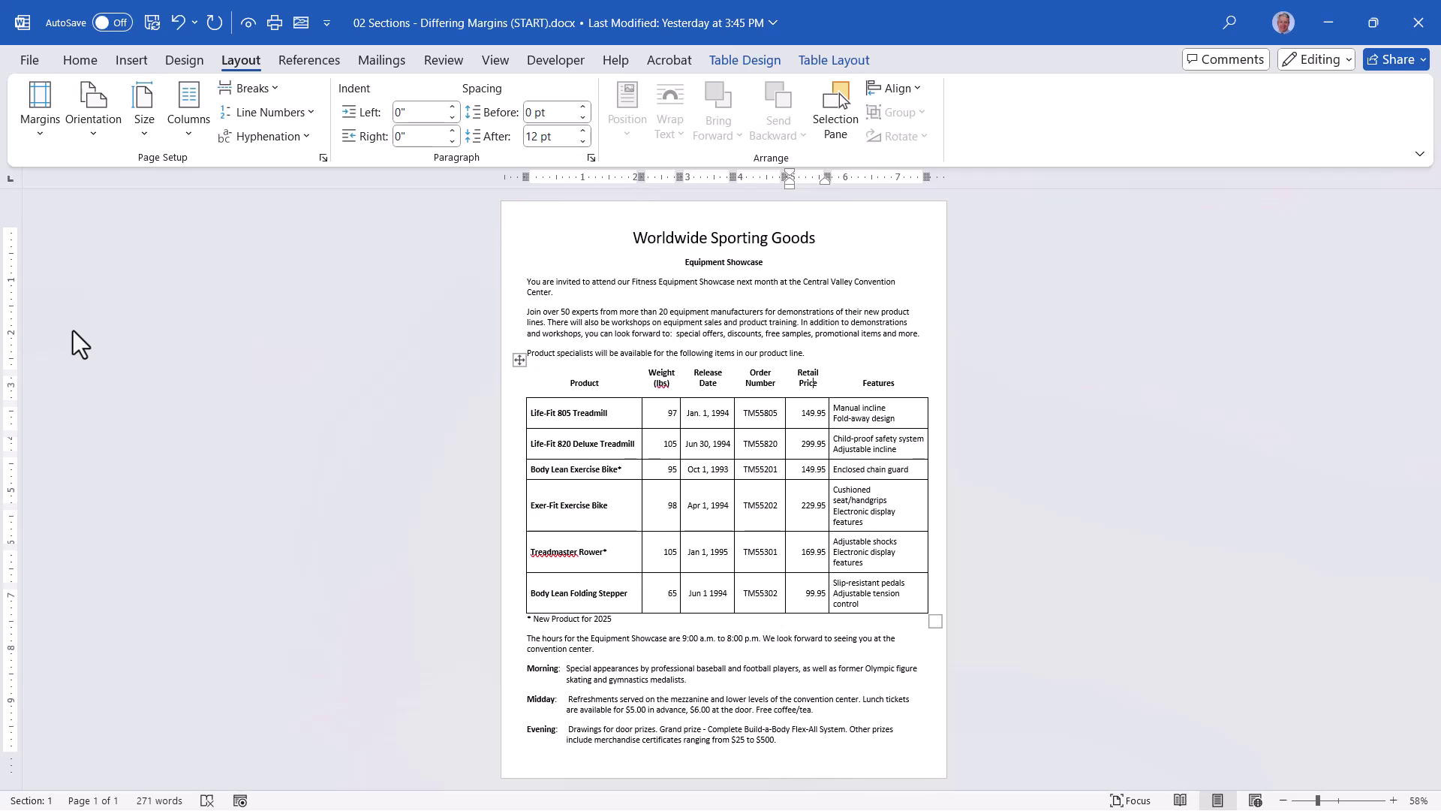
left_click(48, 122)
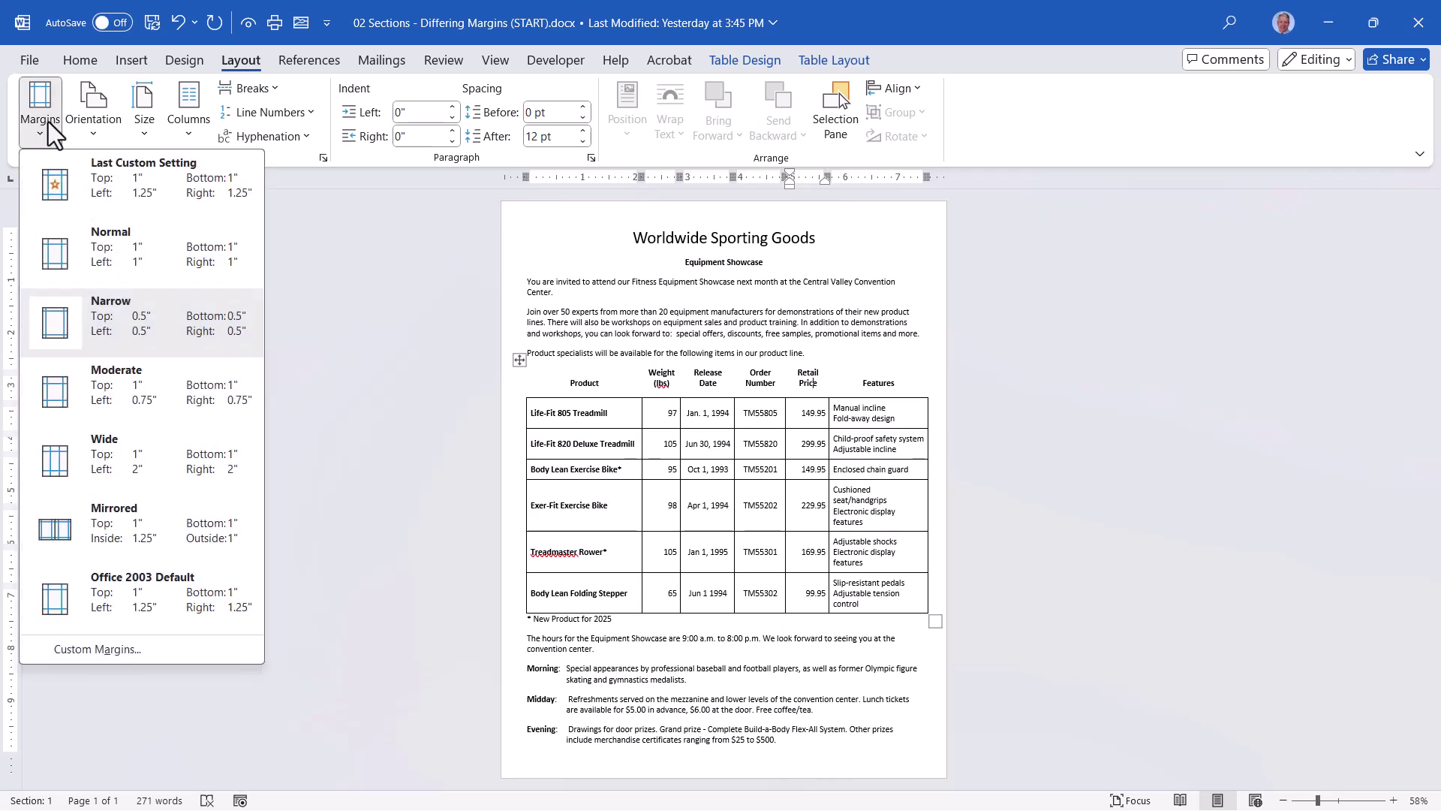
left_click(79, 262)
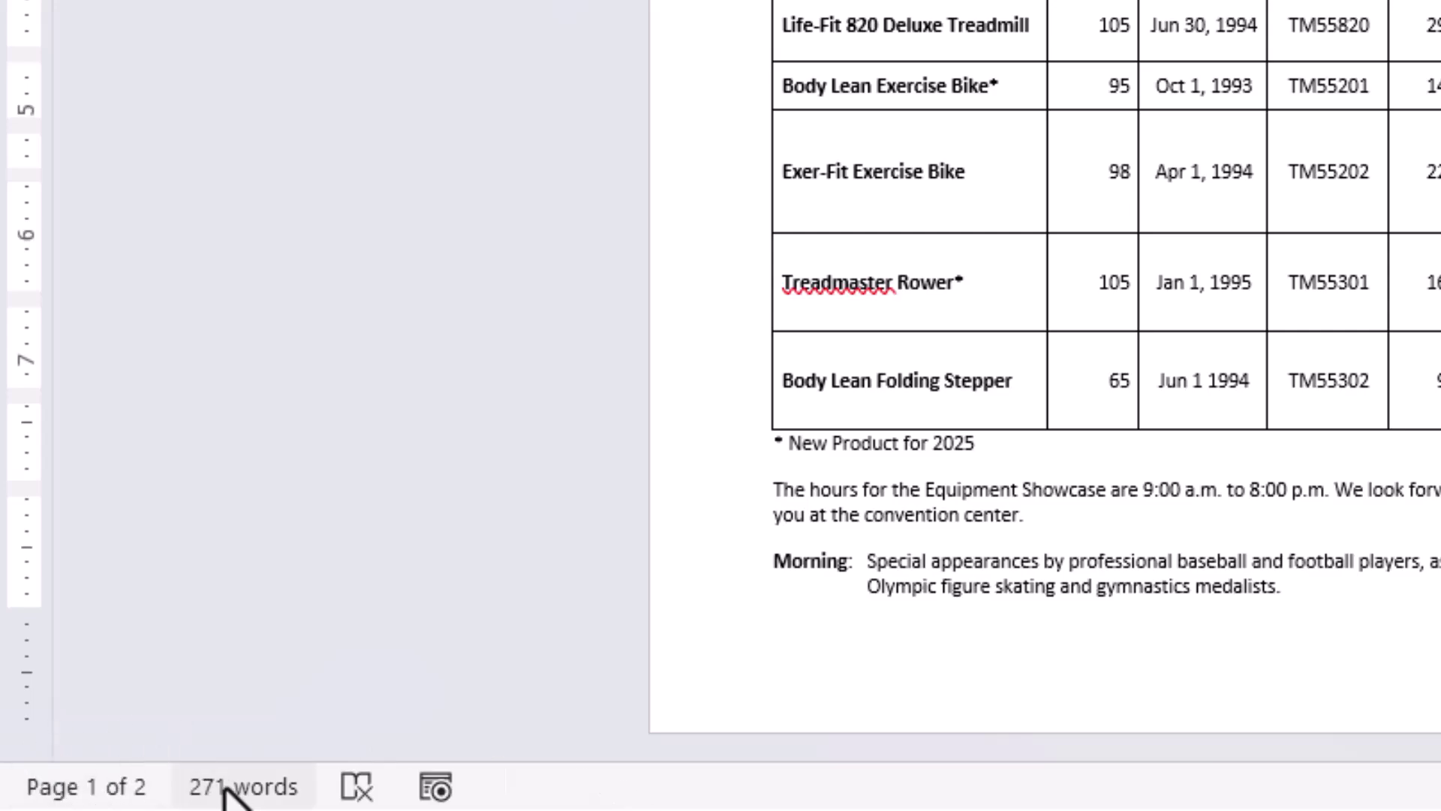
- Show the section number in the status bar and check it for the introduction, the product table and the Midday and Evening text
right_click(513, 803)
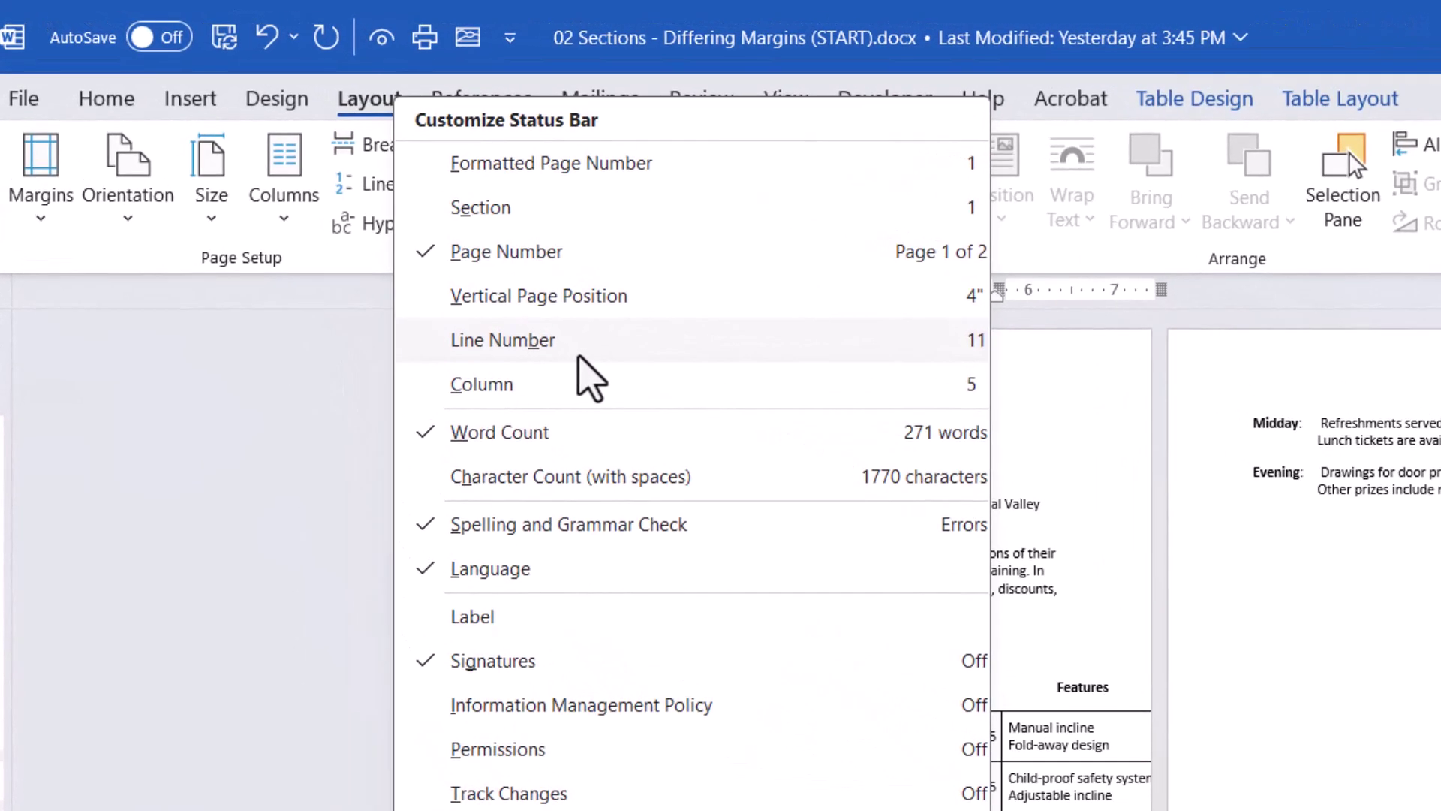
left_click(484, 209)
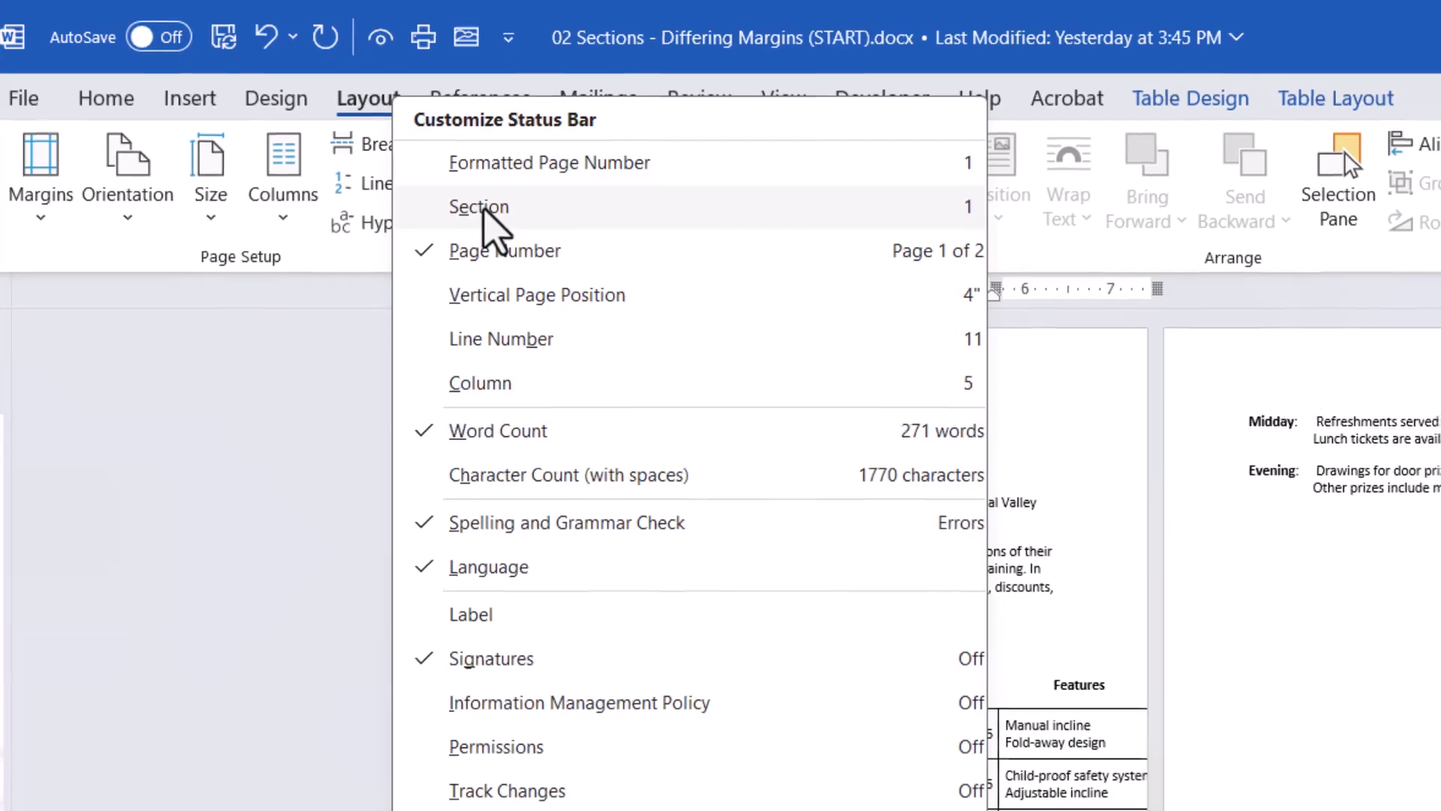
left_click(765, 566)
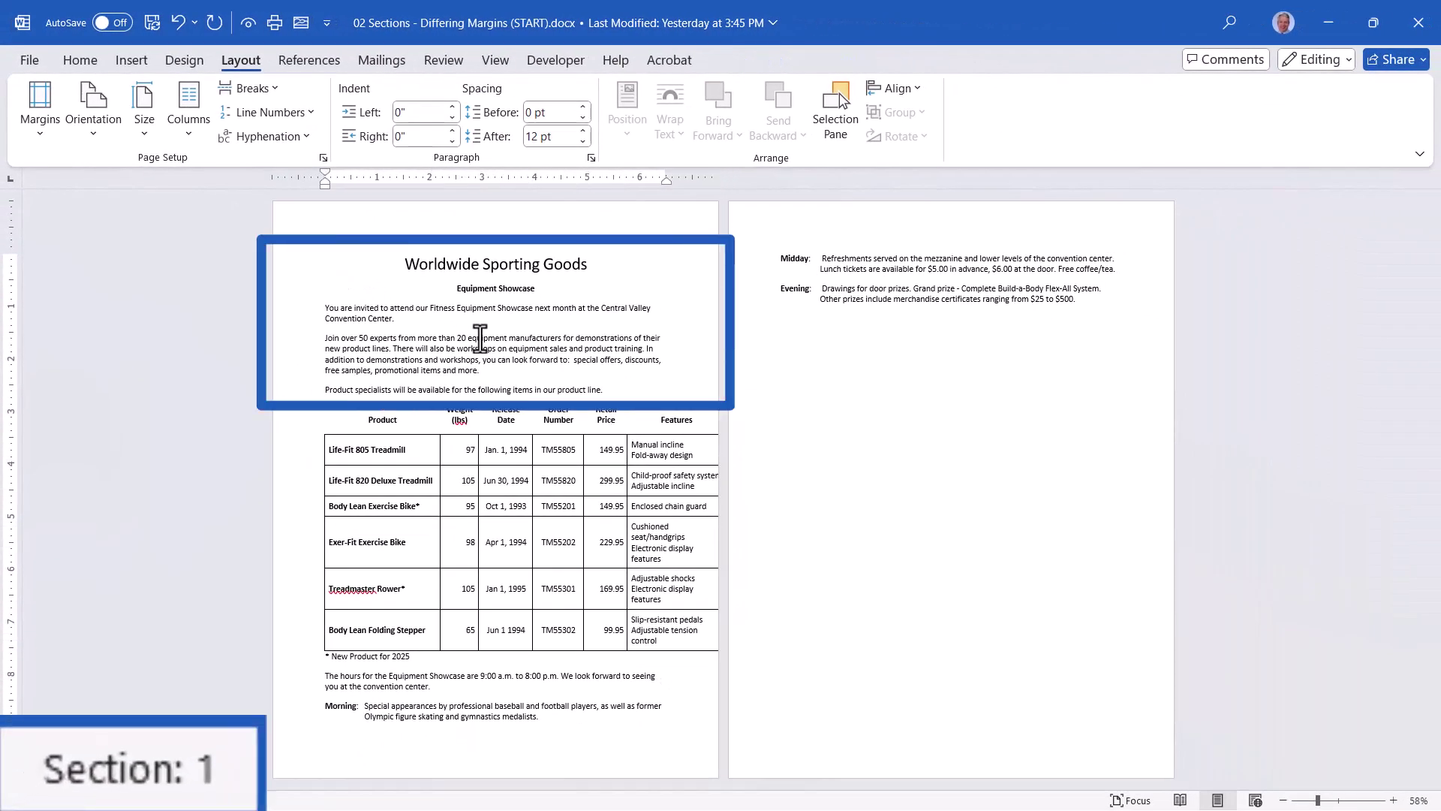
left_click(496, 484)
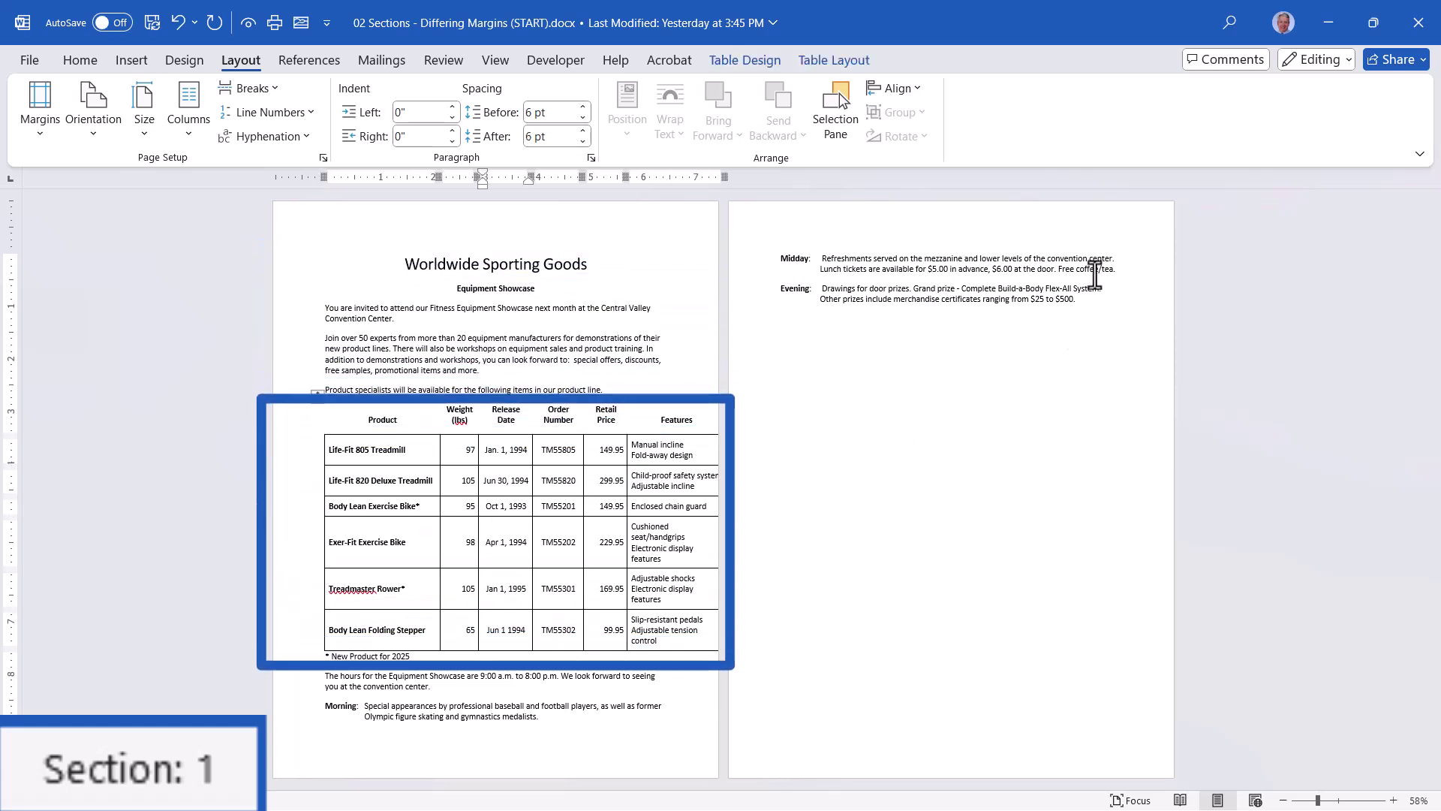
left_click(956, 298)
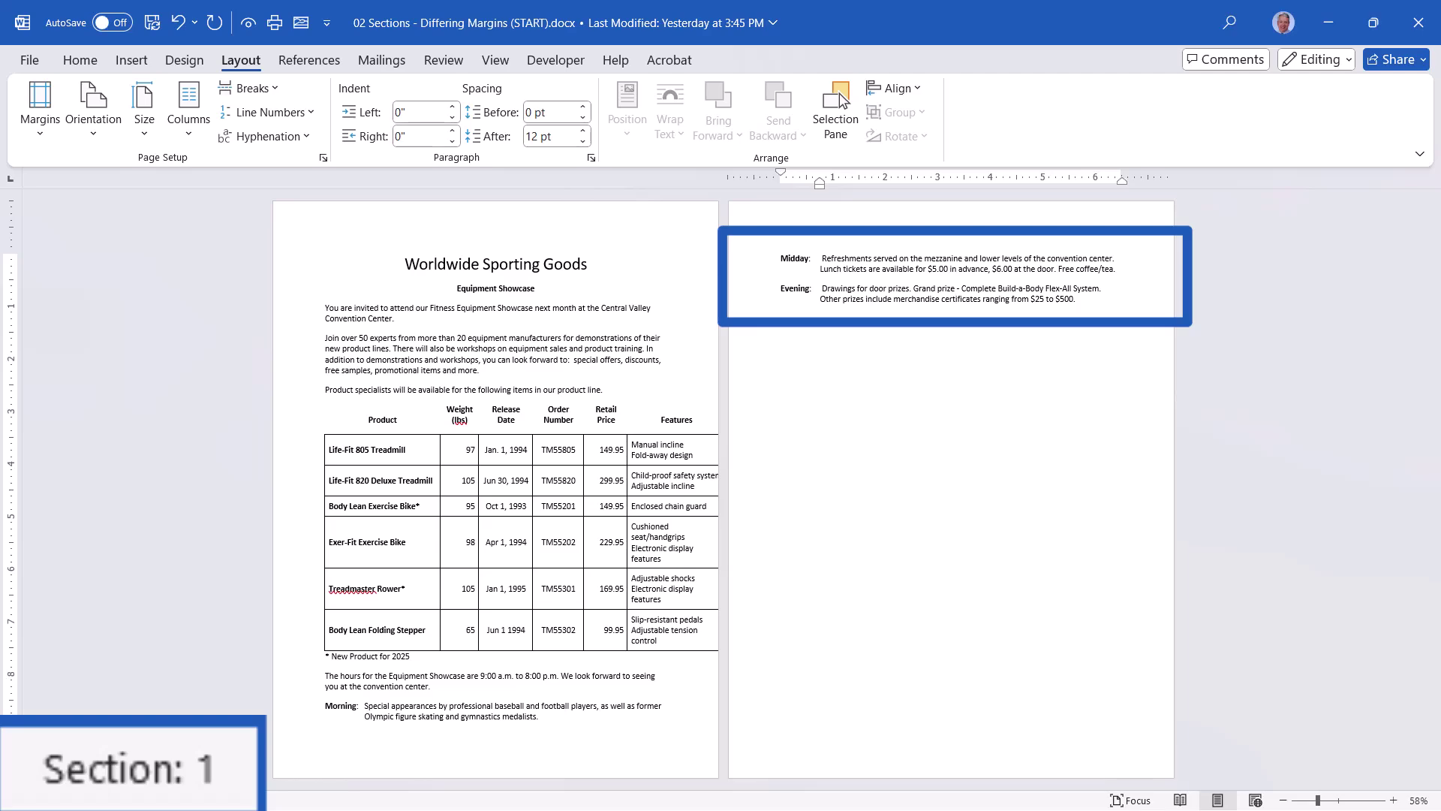
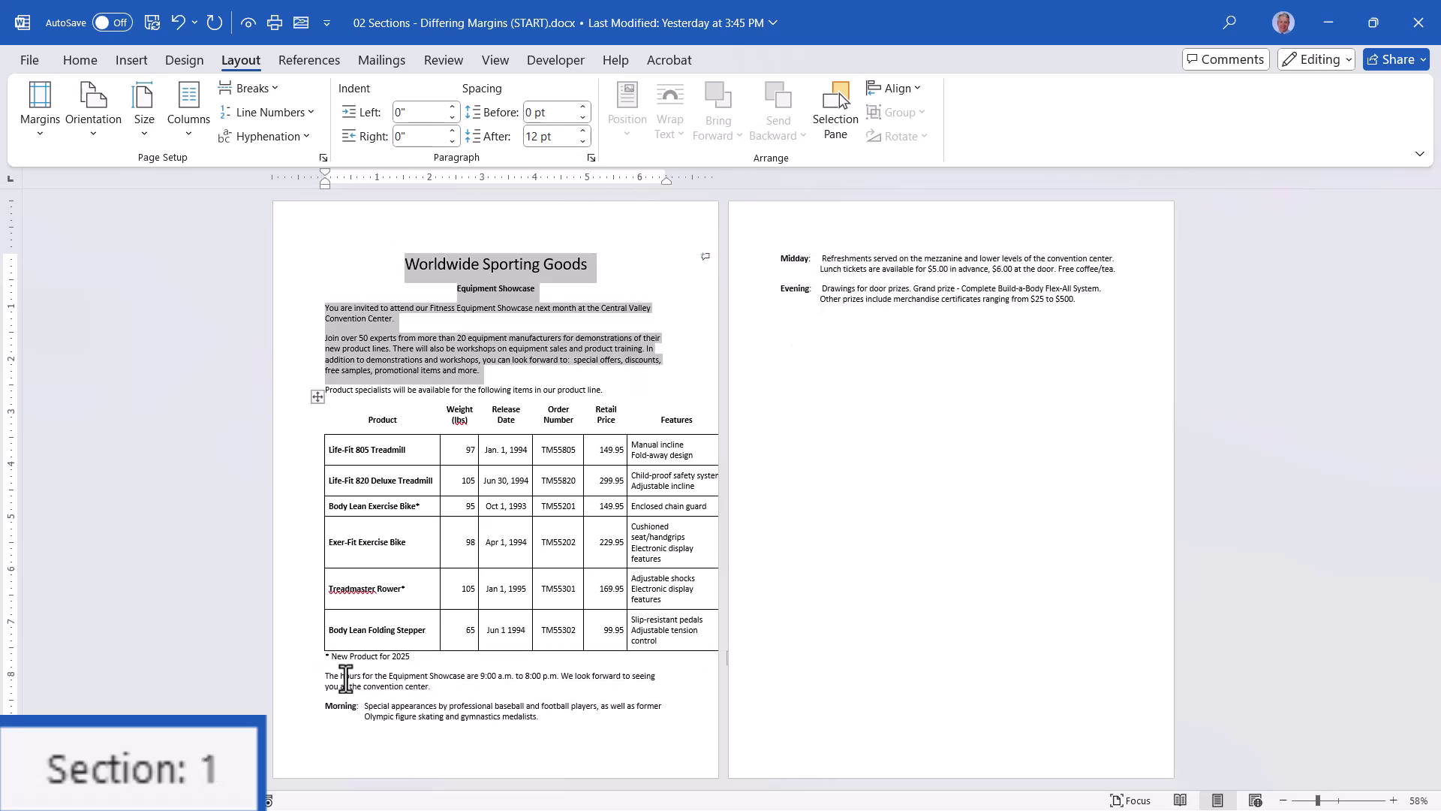
- Apply the Narrow 0.5-inch margins to the section containing the product table
left_click_drag(319, 675, 1126, 658)
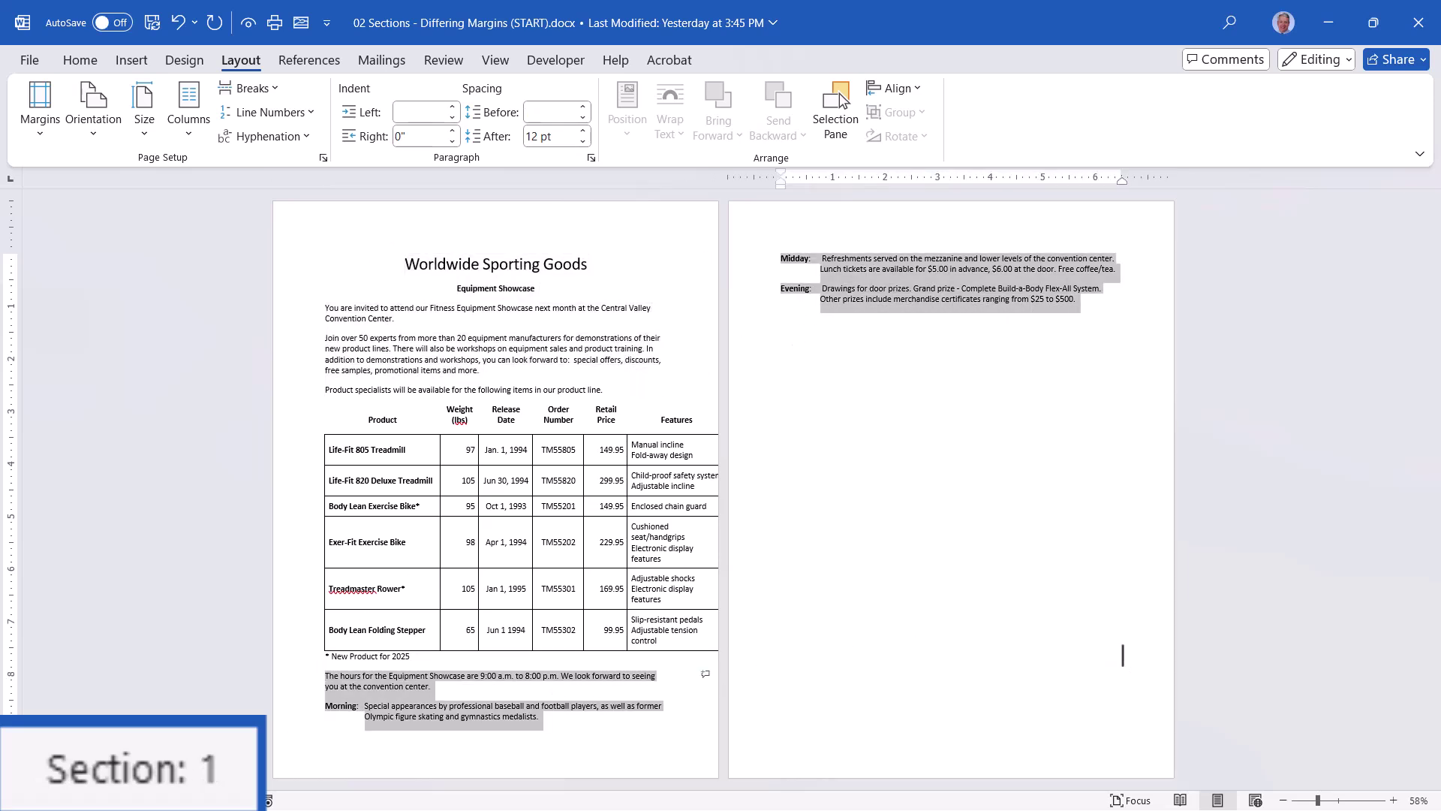
left_click(368, 454)
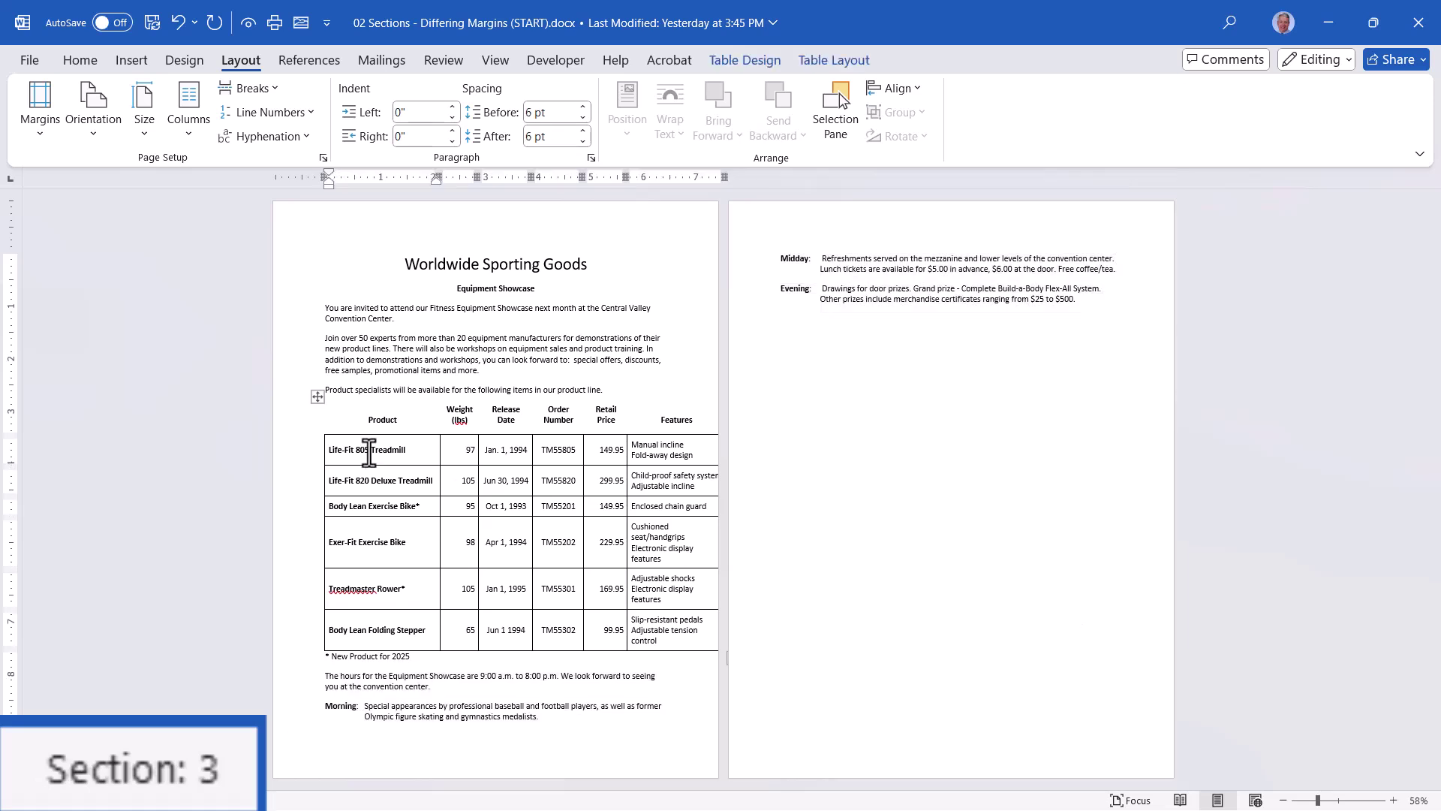
left_click(41, 105)
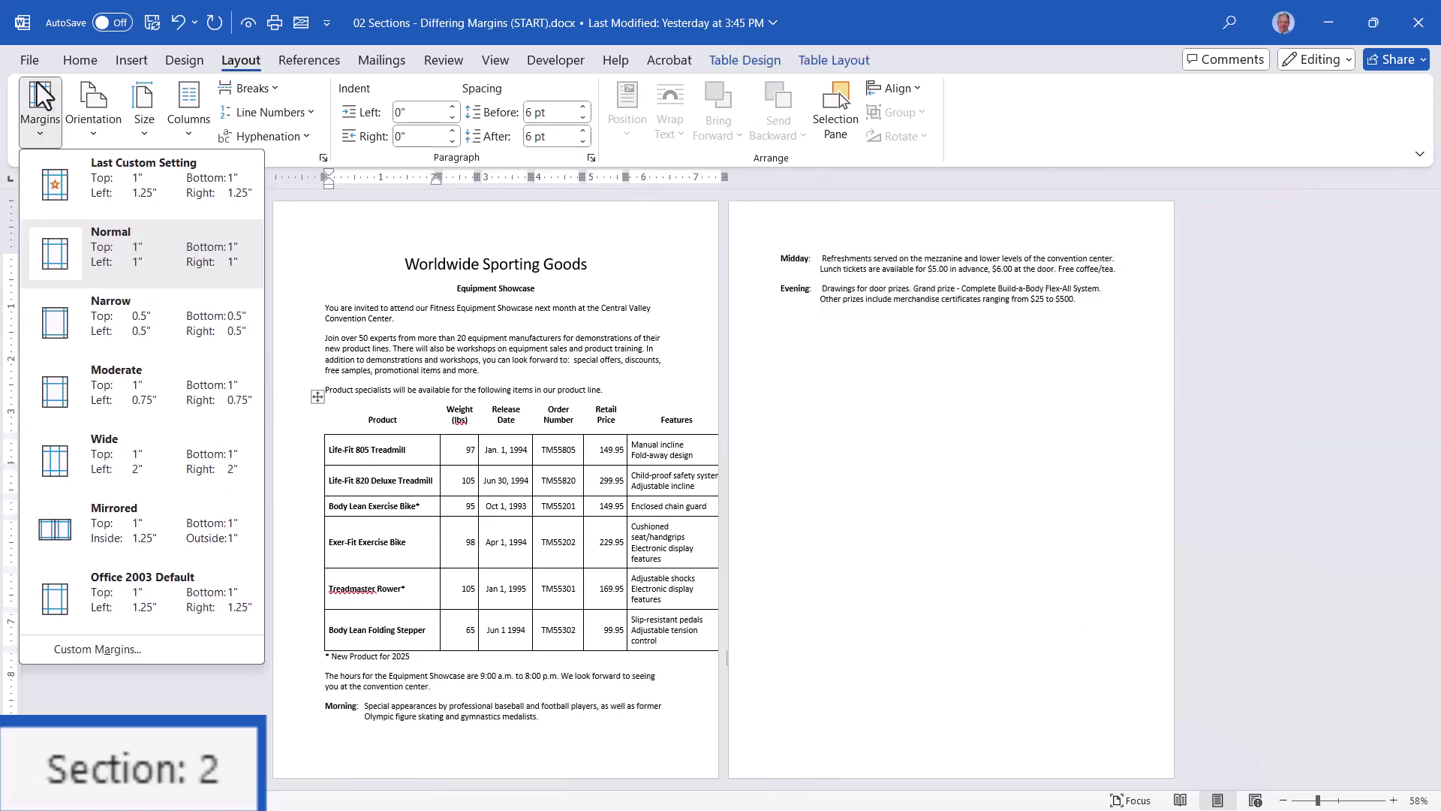
left_click(71, 317)
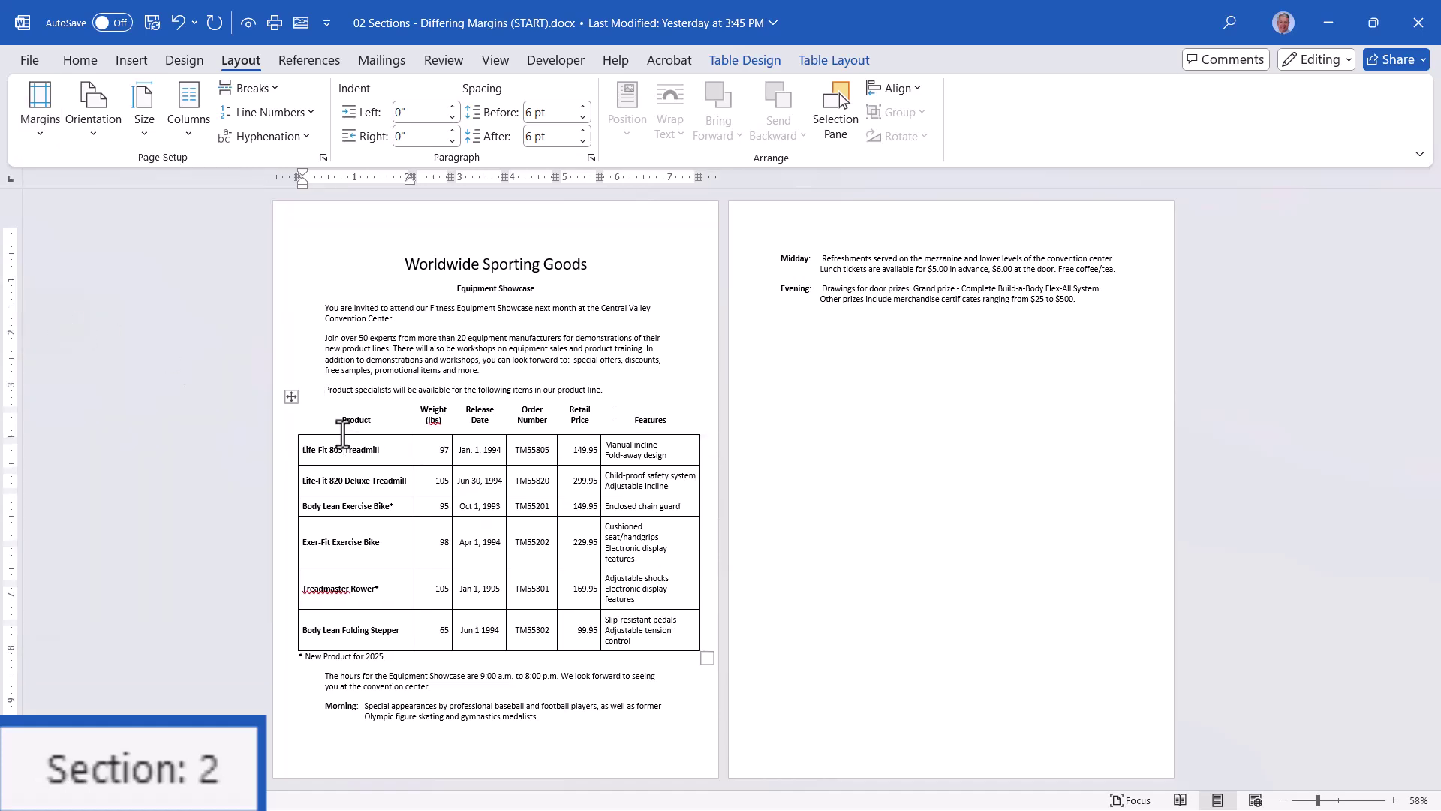
mouse_move(334, 419)
left_mouse_down()
mouse_move(412, 450)
mouse_move(655, 616)
mouse_move(671, 660)
left_mouse_up()
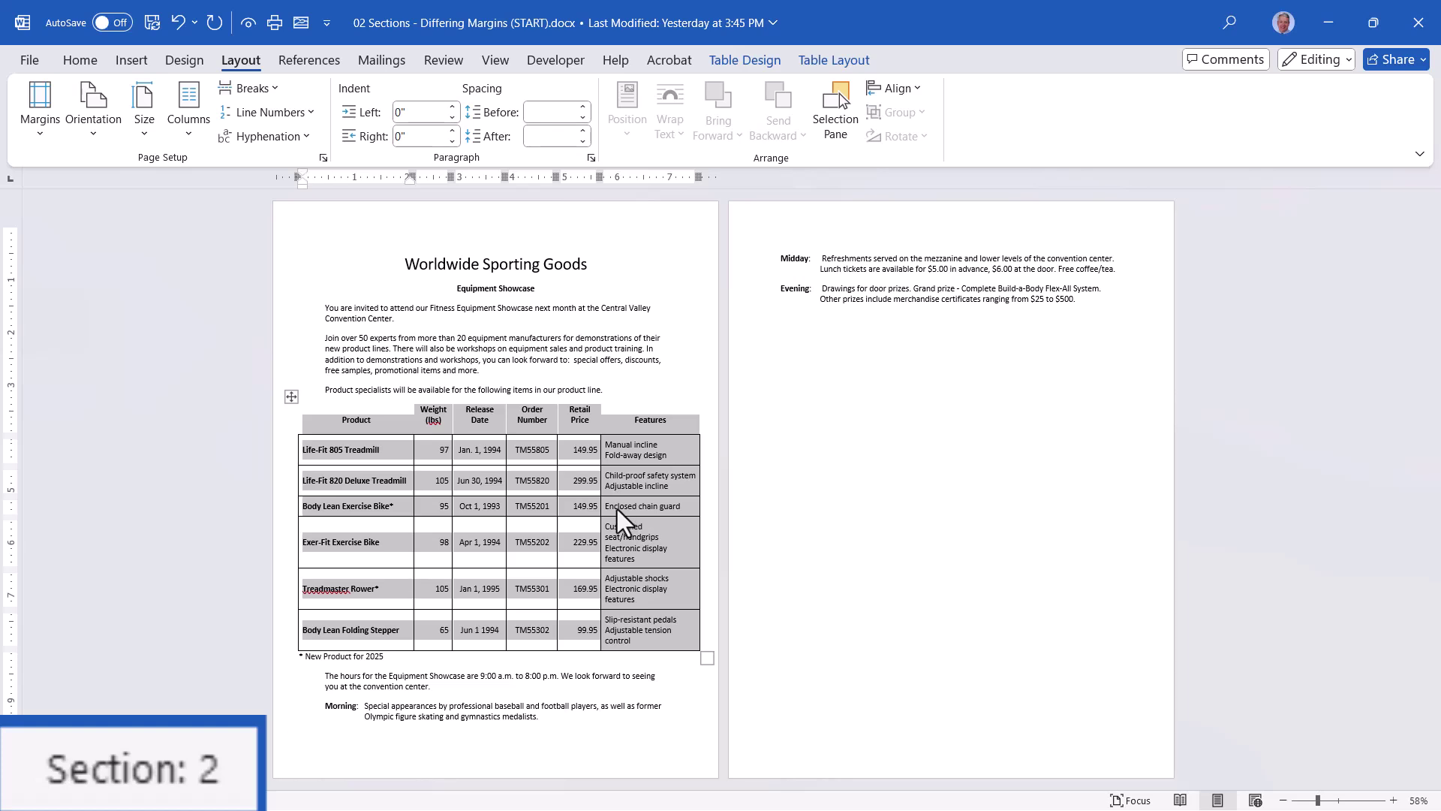
left_click(625, 358)
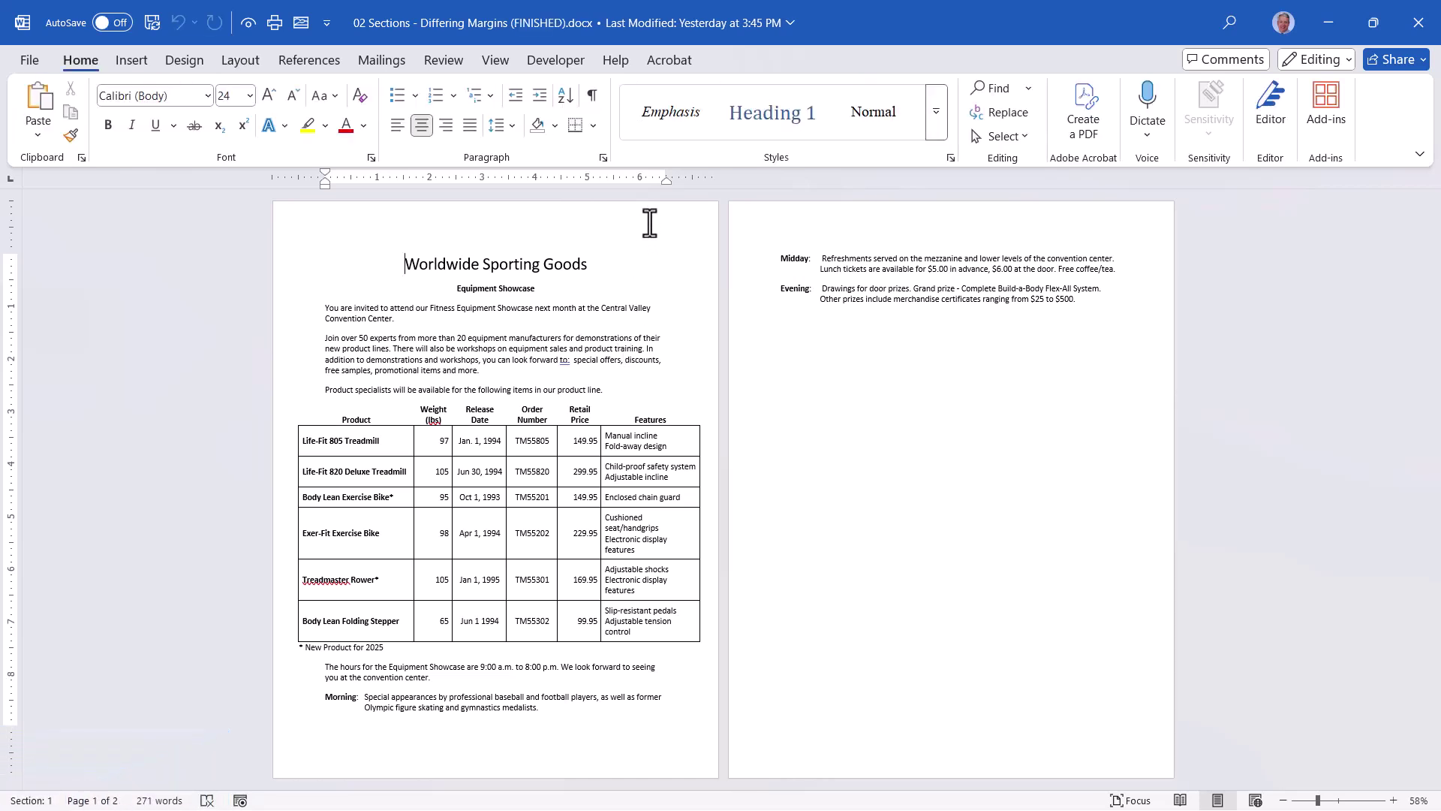
- Show the formatting marks in the finished Equipment Showcase document and check the Continuous section breaks and section numbers around the product table
left_click(592, 98)
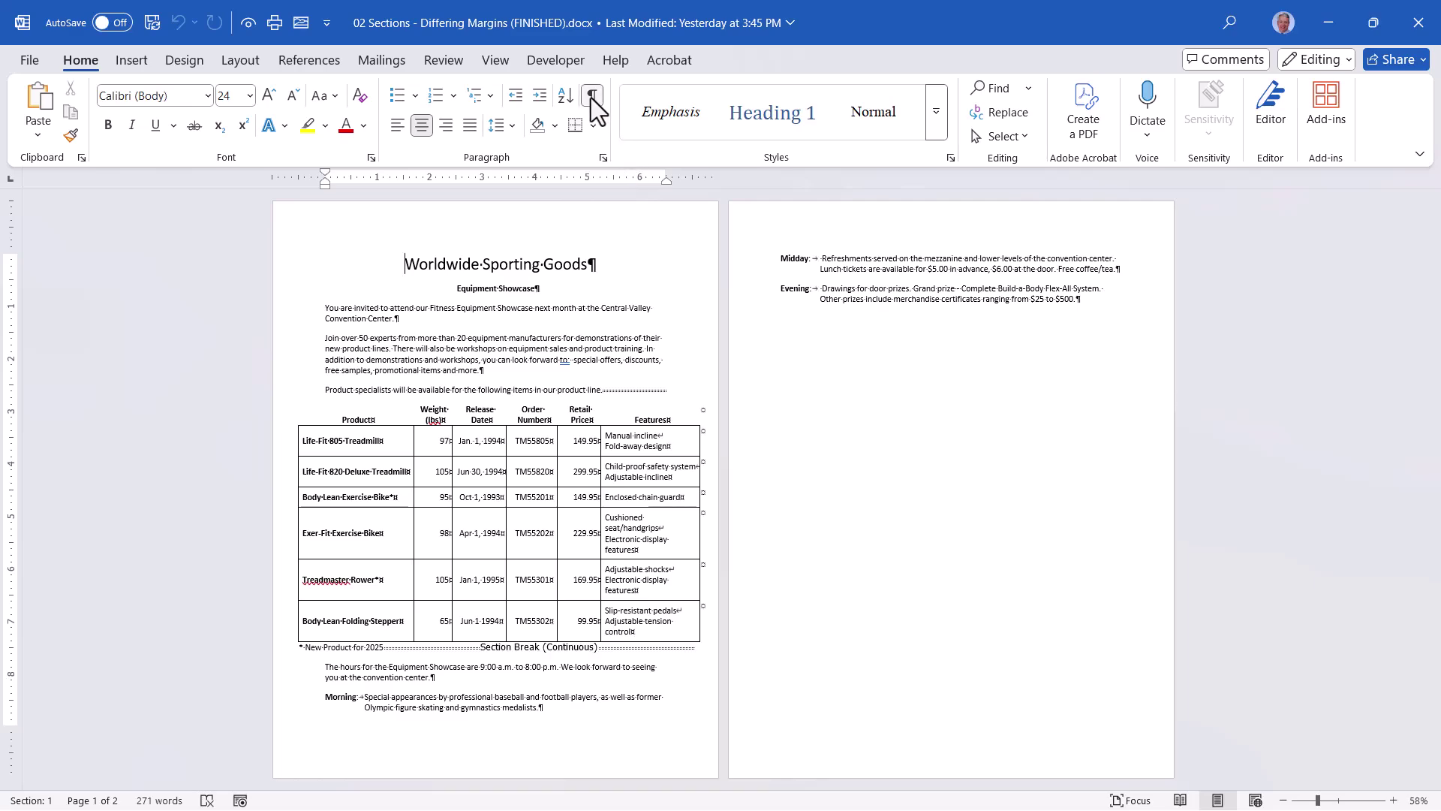
scroll(573, 370, "up", 8)
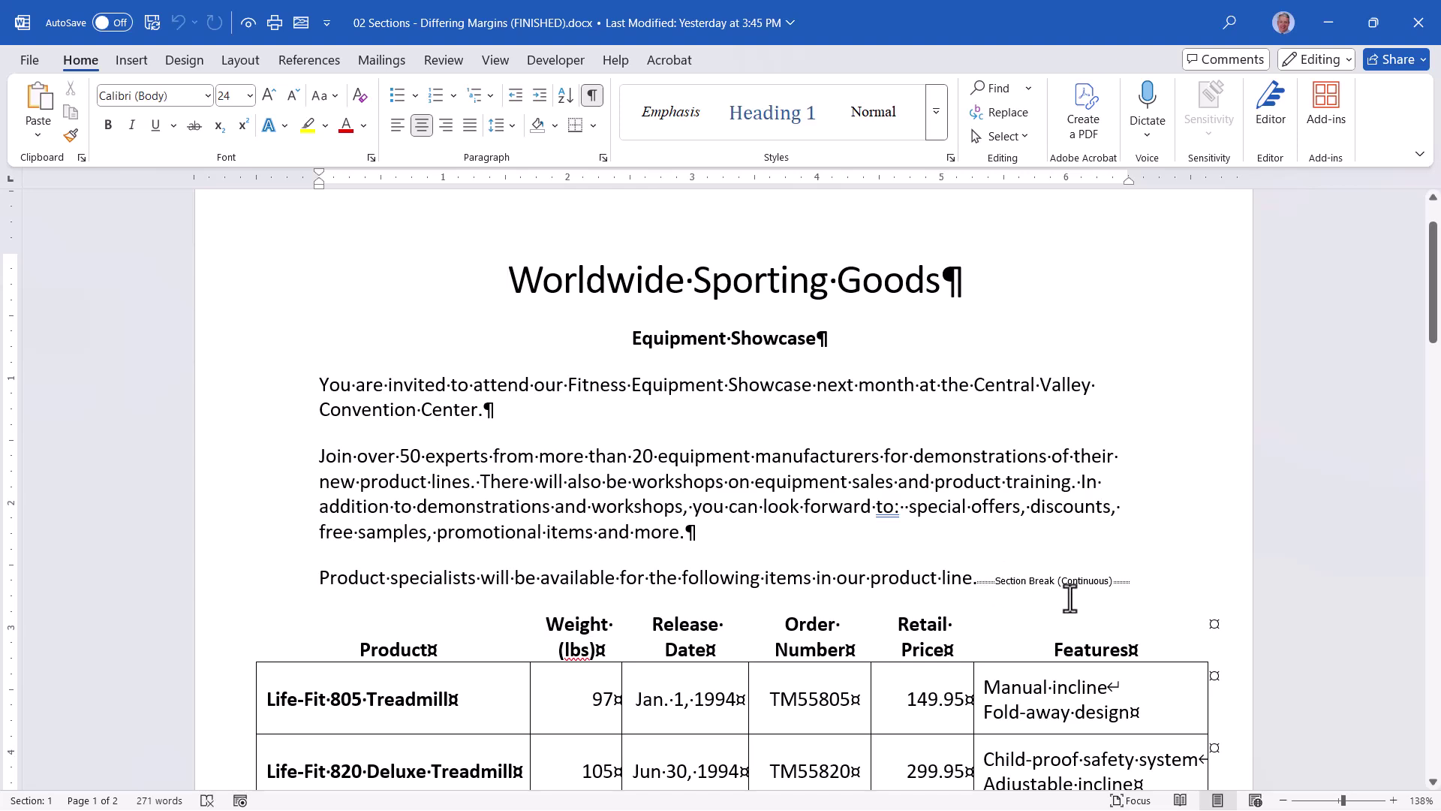
left_click(800, 465)
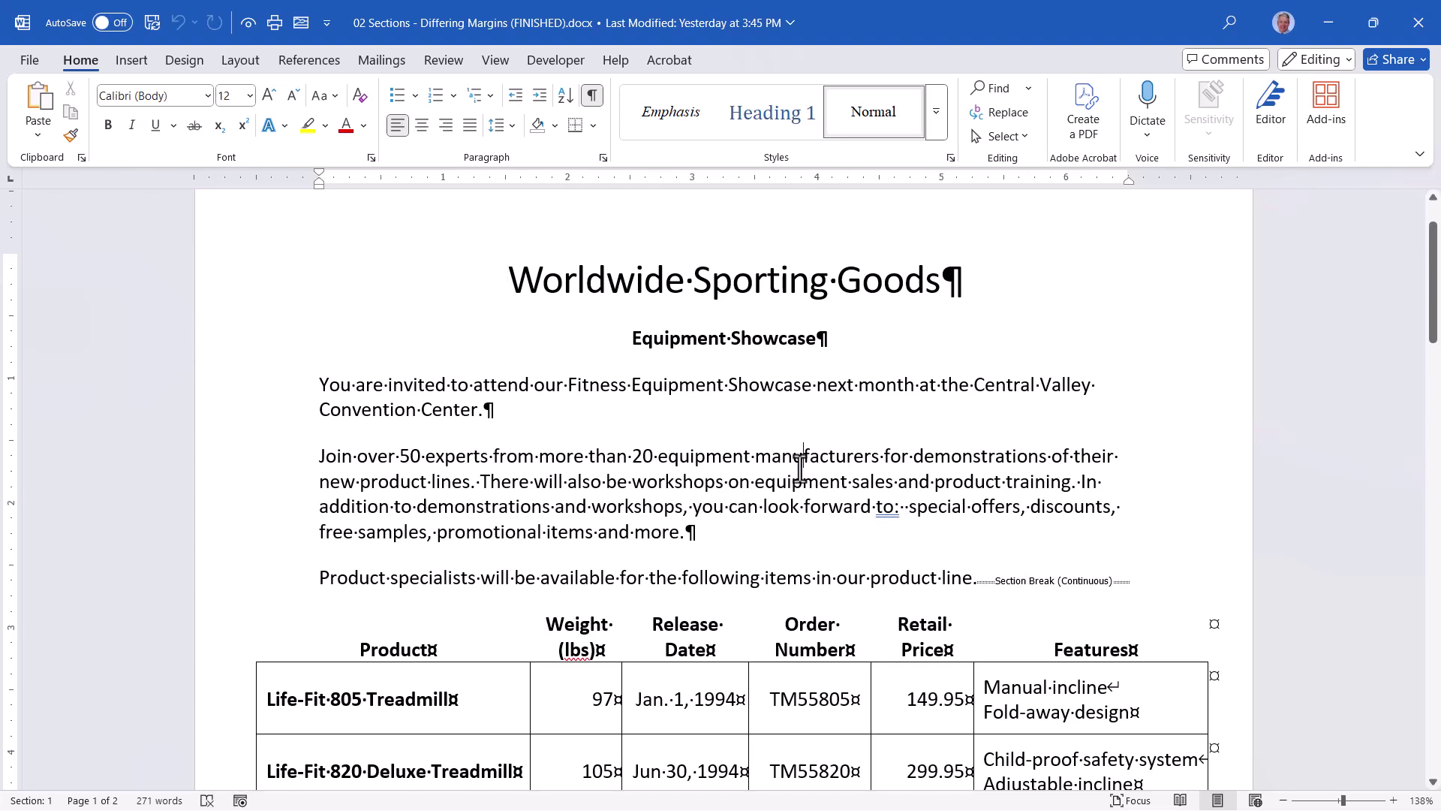
left_click(804, 715)
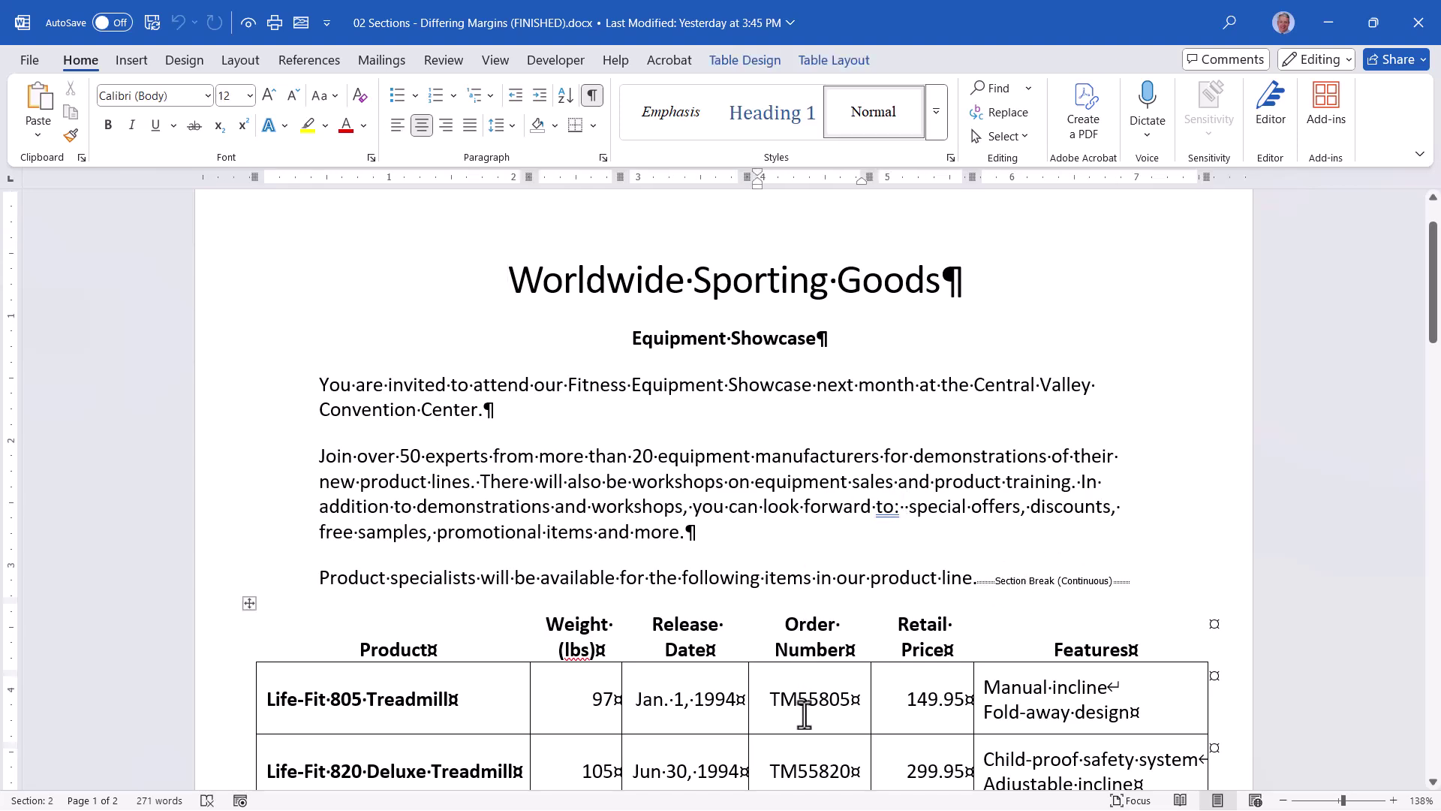
scroll(807, 702, "down", 8)
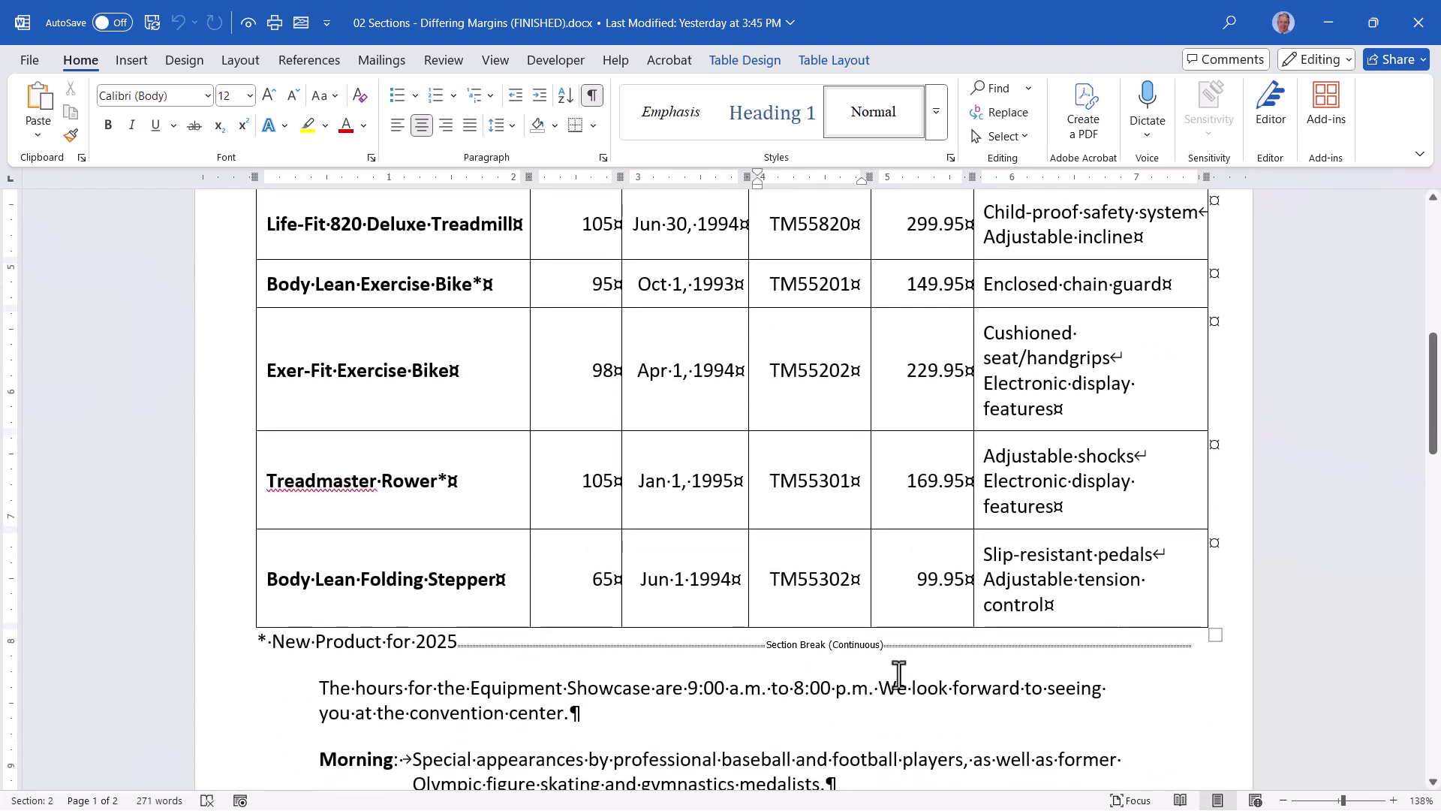
left_click(397, 643)
left_click(491, 697)
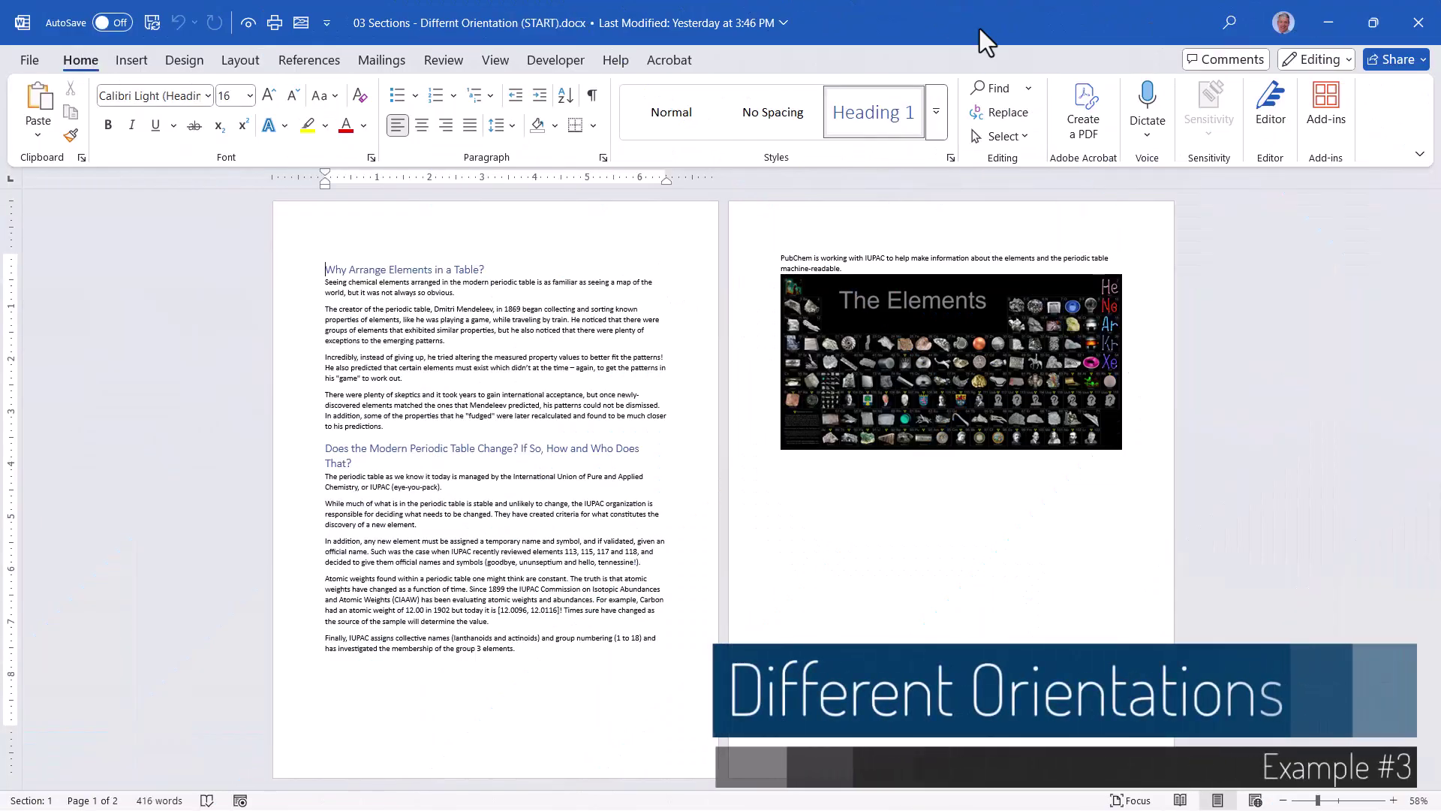
- Check the section number of the periodic table document for its whole content, the Elements picture and the body text
left_click_drag(325, 269, 855, 269)
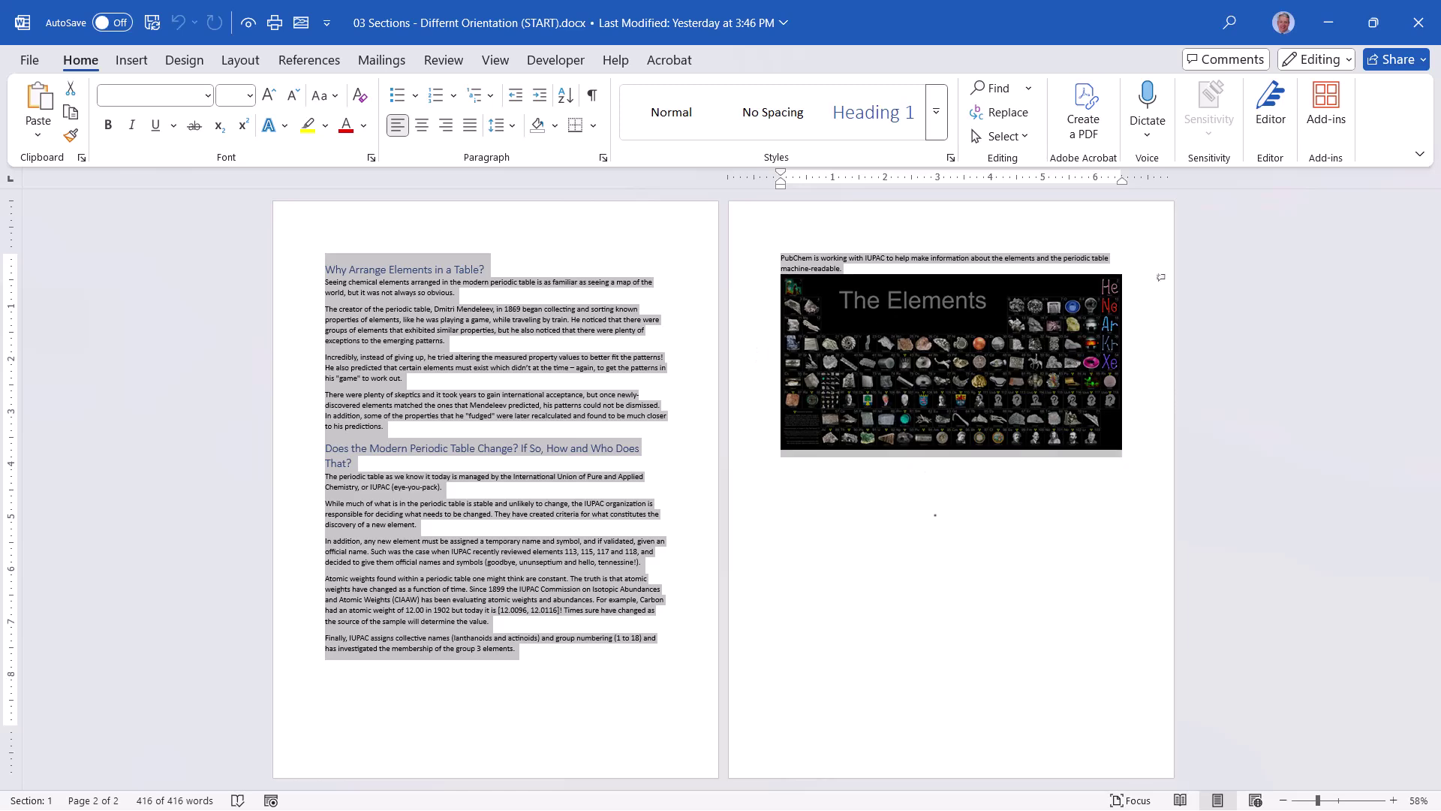
left_click(914, 343)
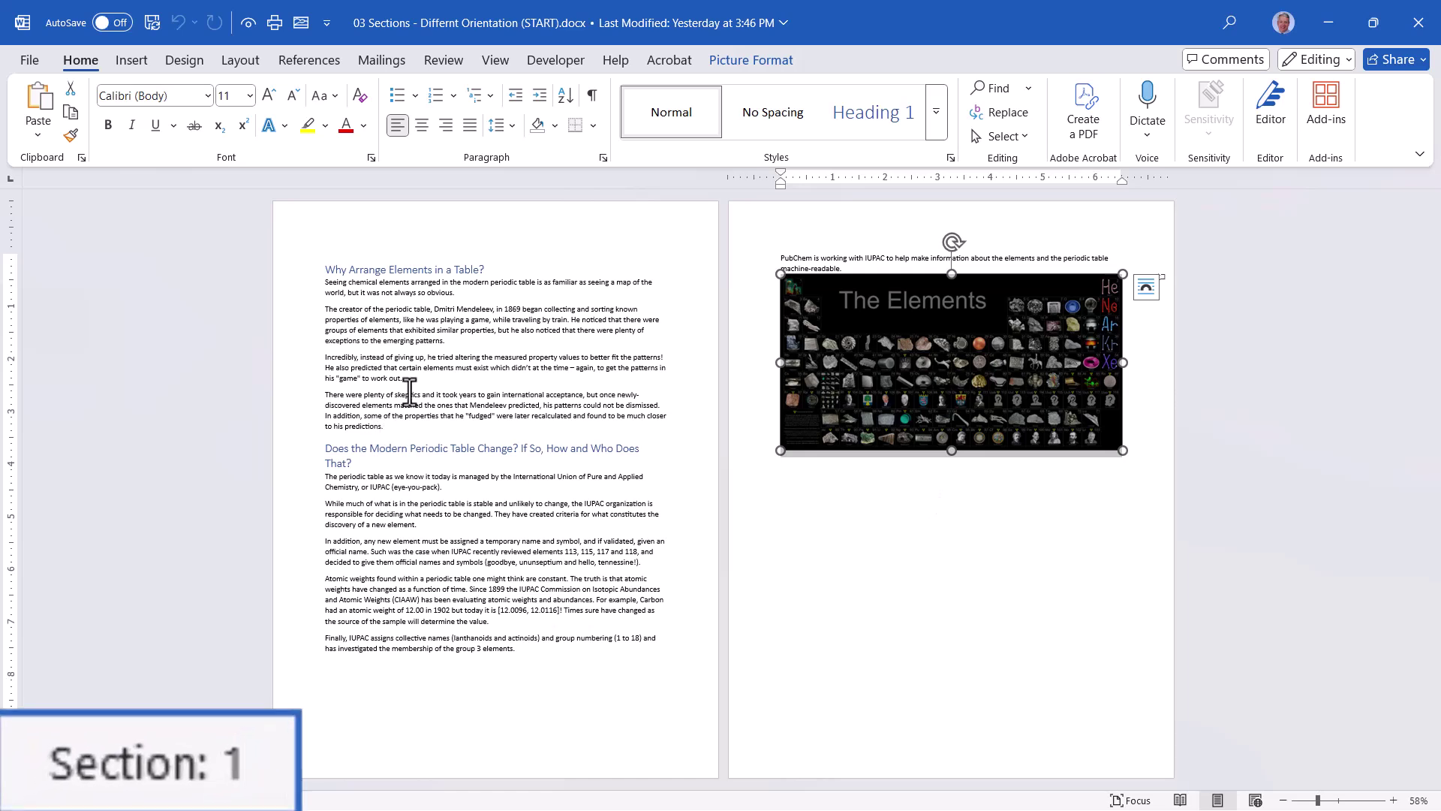
left_click(411, 367)
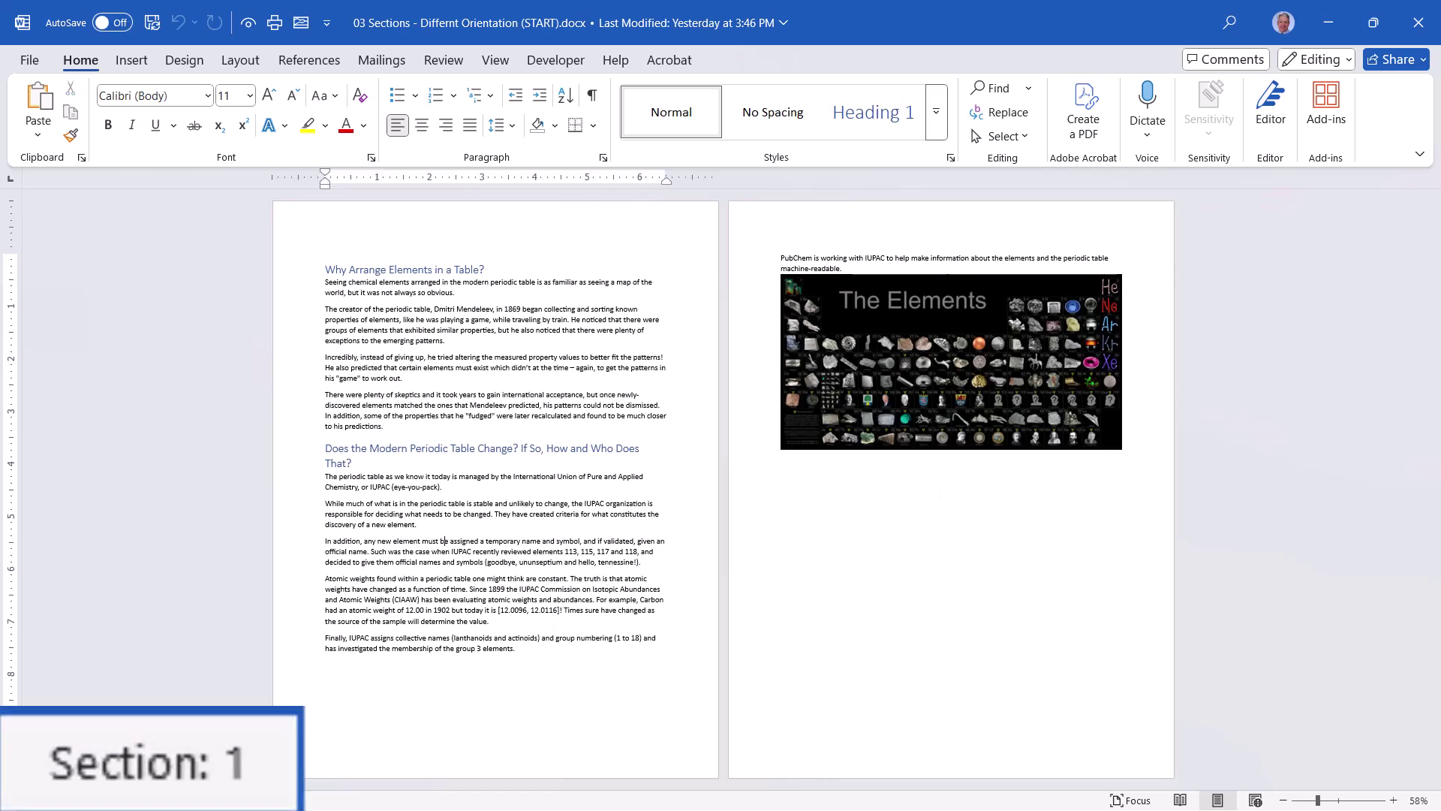
left_click(443, 541)
- Insert a Next Page section break between "machine-readable." and the Elements picture, and check the section numbers of the text and picture pages
left_click(852, 269)
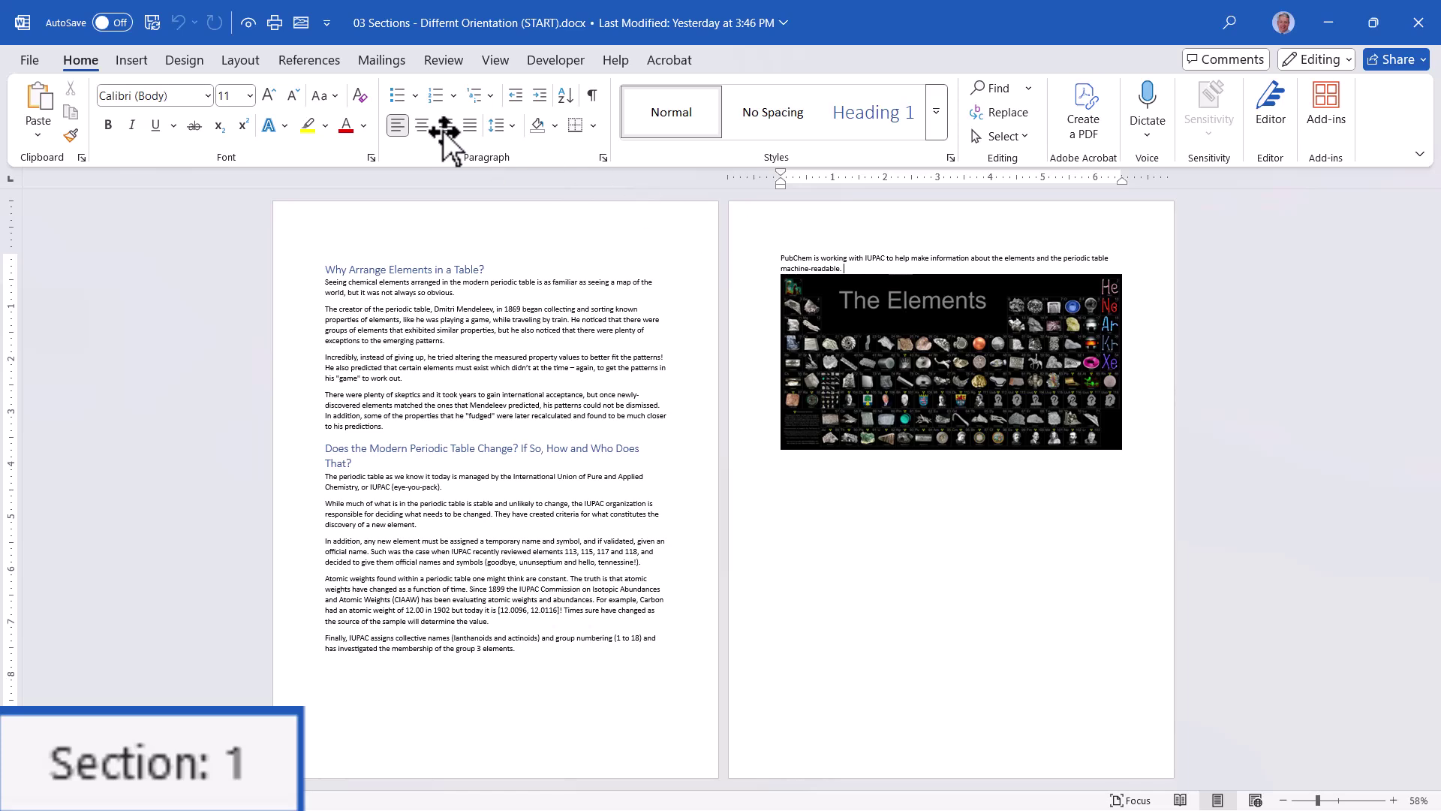
left_click(232, 61)
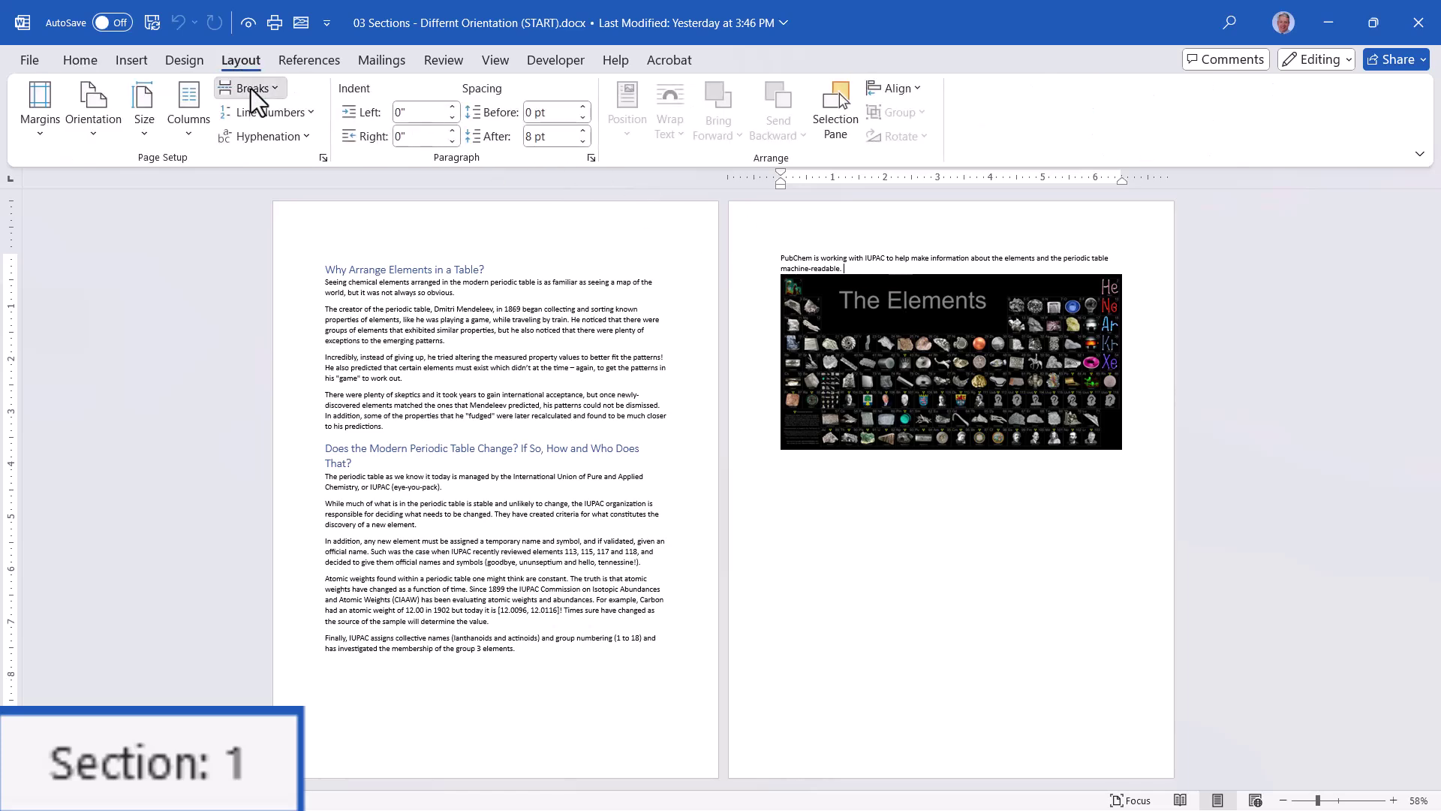
left_click(250, 89)
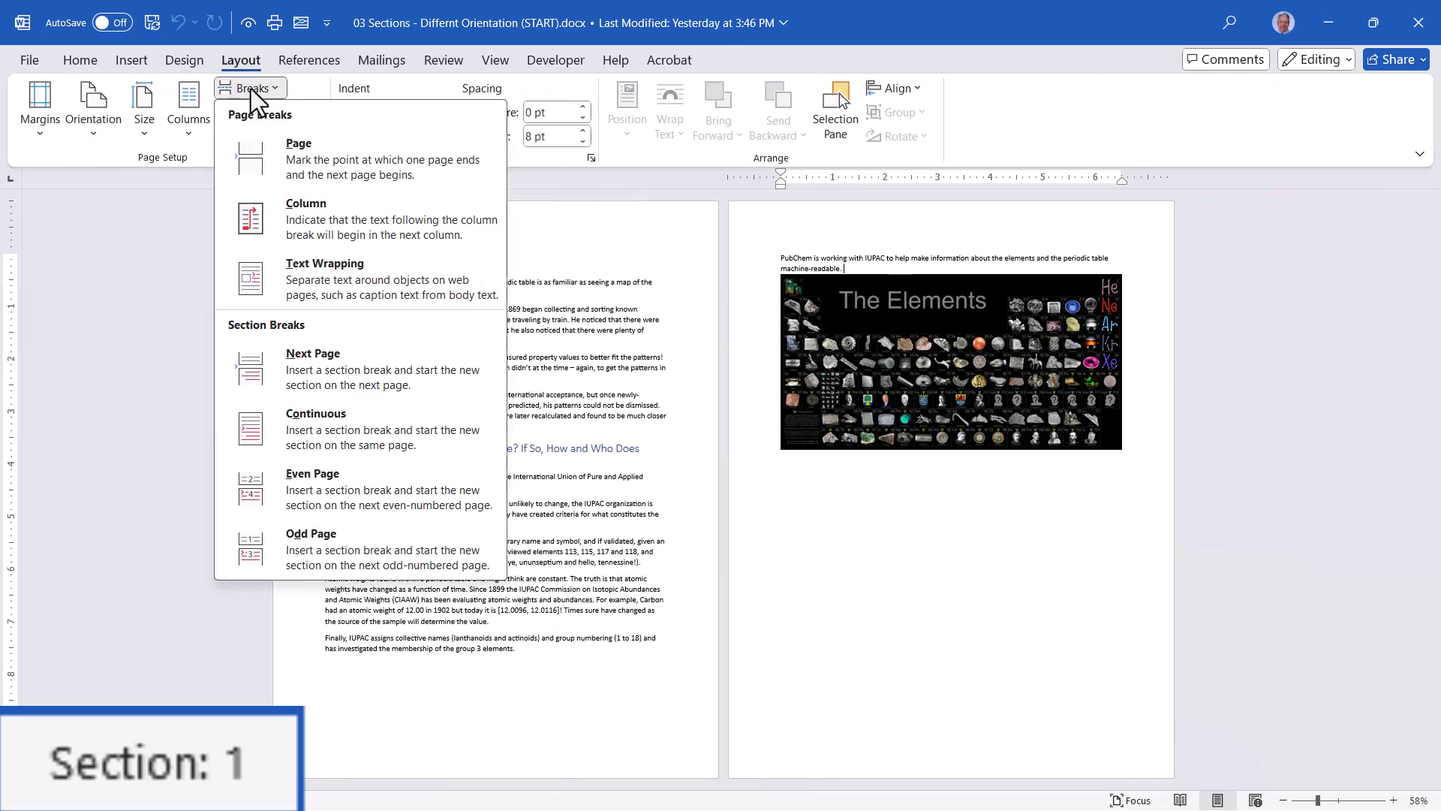
left_click(297, 368)
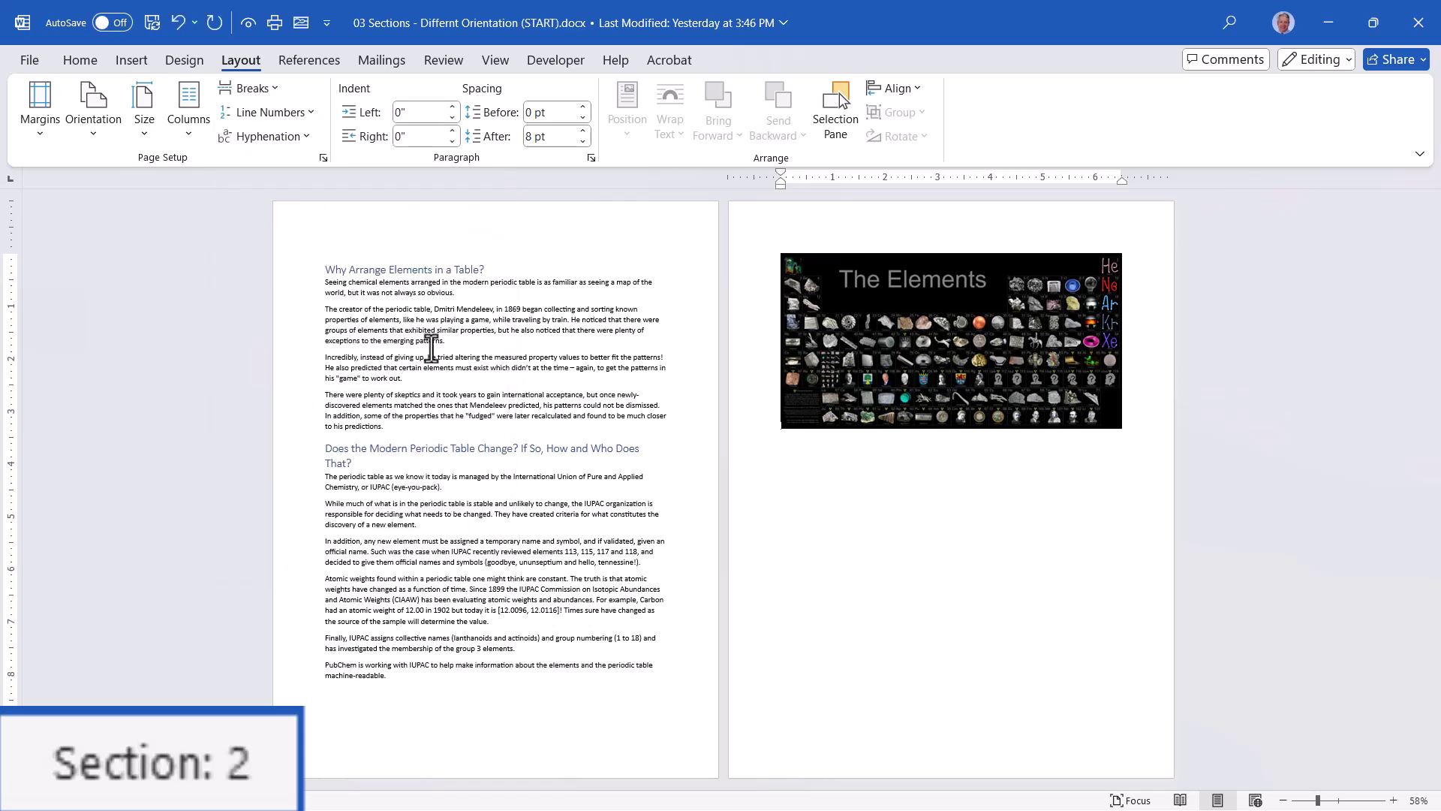
left_click(427, 284)
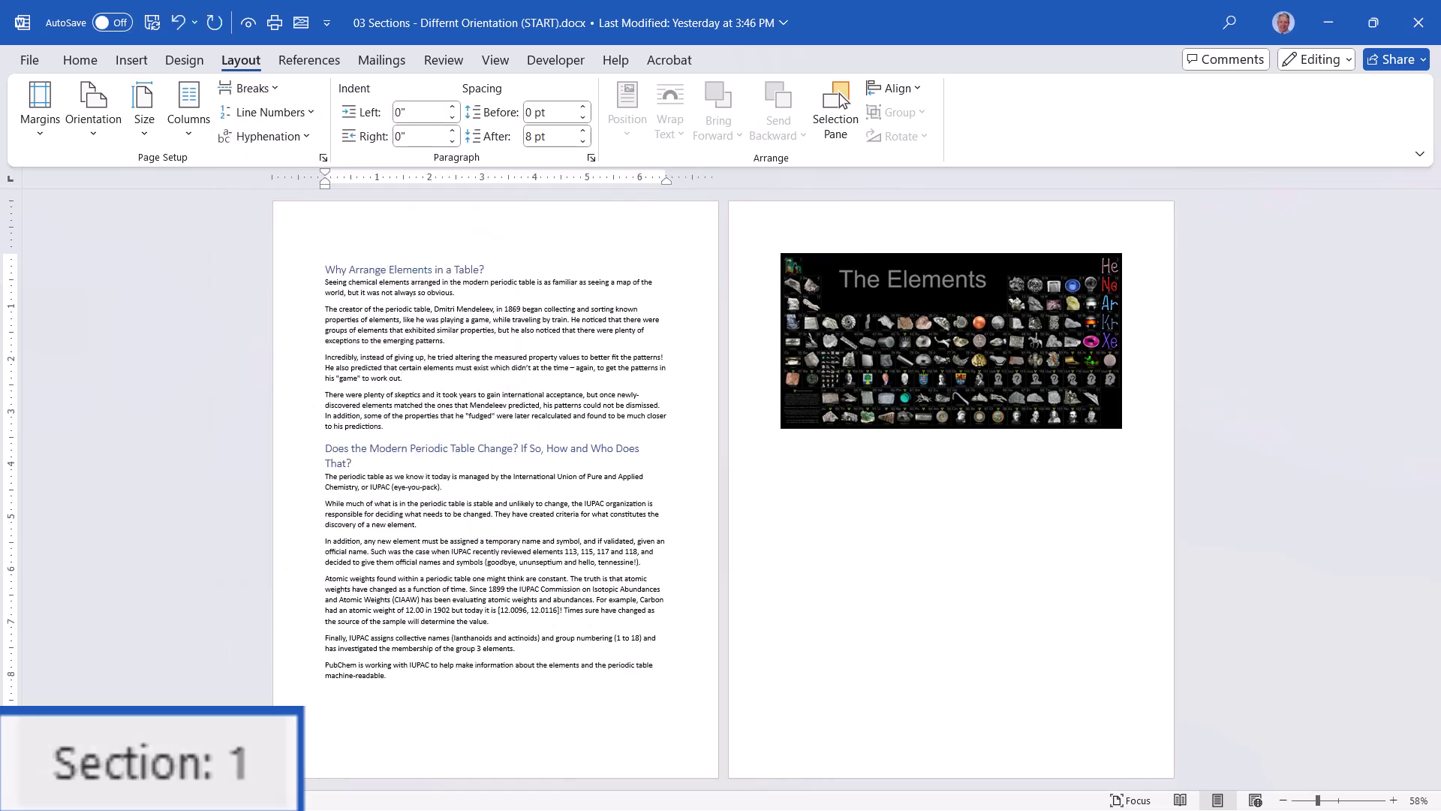
left_click(965, 454)
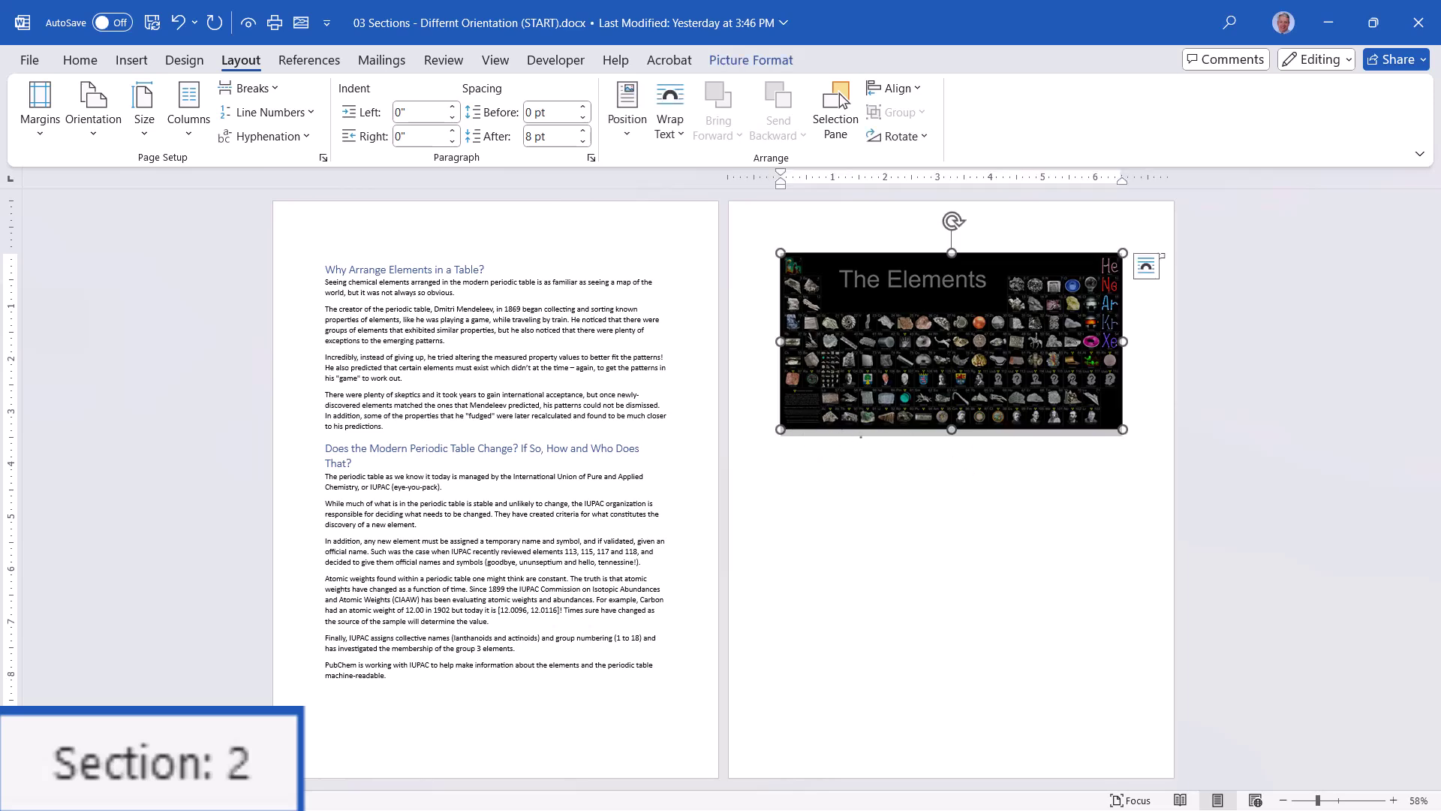
- Set the section containing the Elements picture to Landscape orientation with Narrow 0.5-inch margins
left_click(1121, 351)
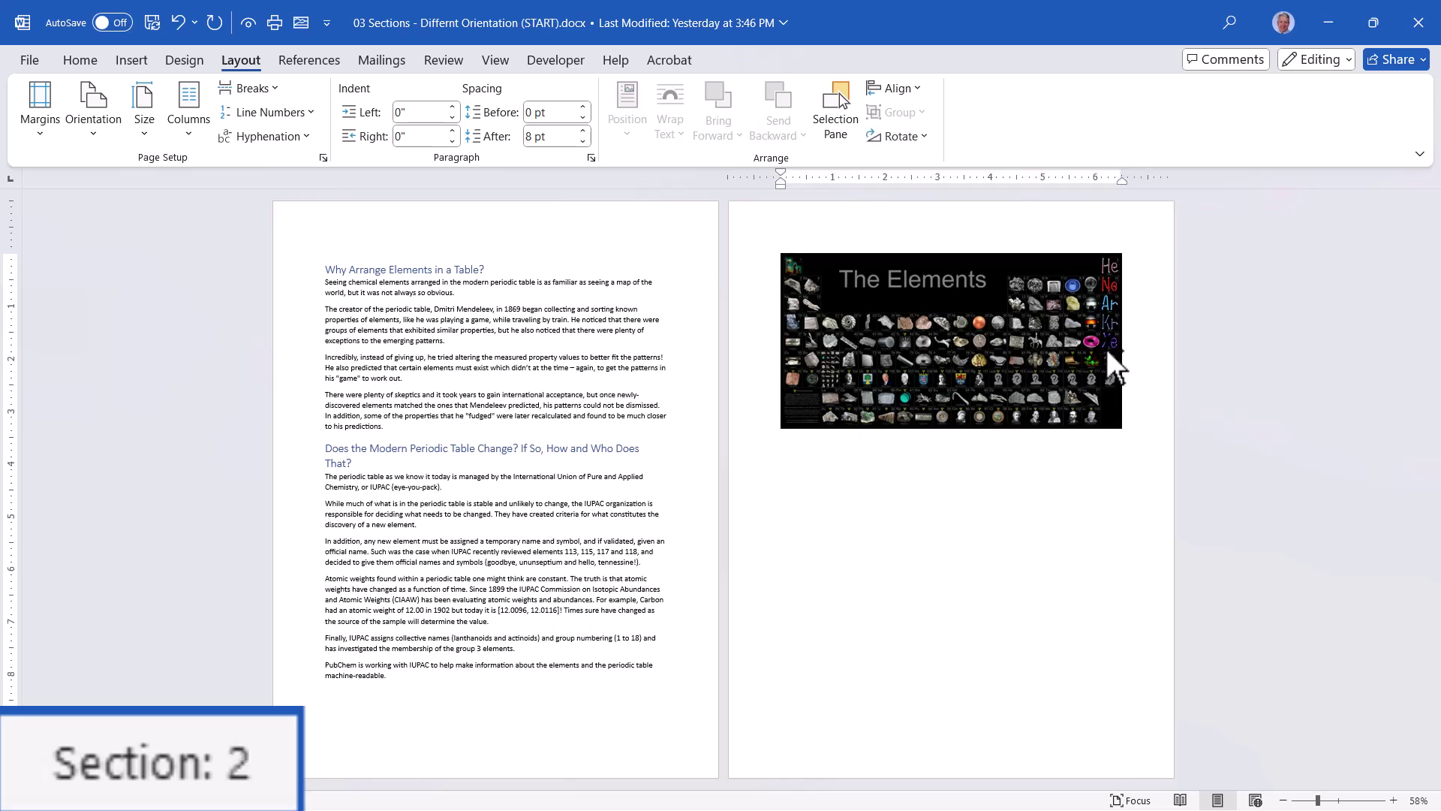
left_click(96, 108)
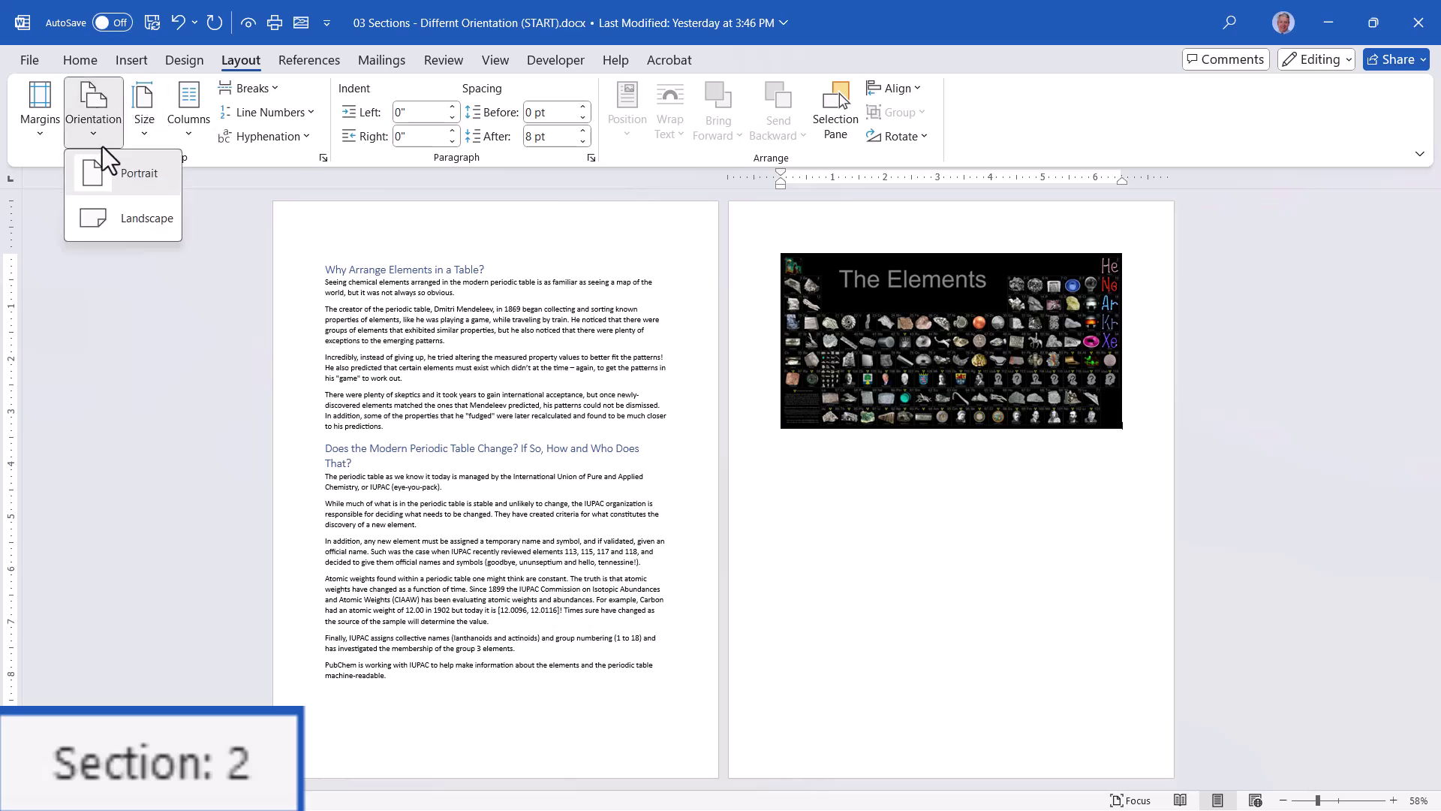
left_click(136, 216)
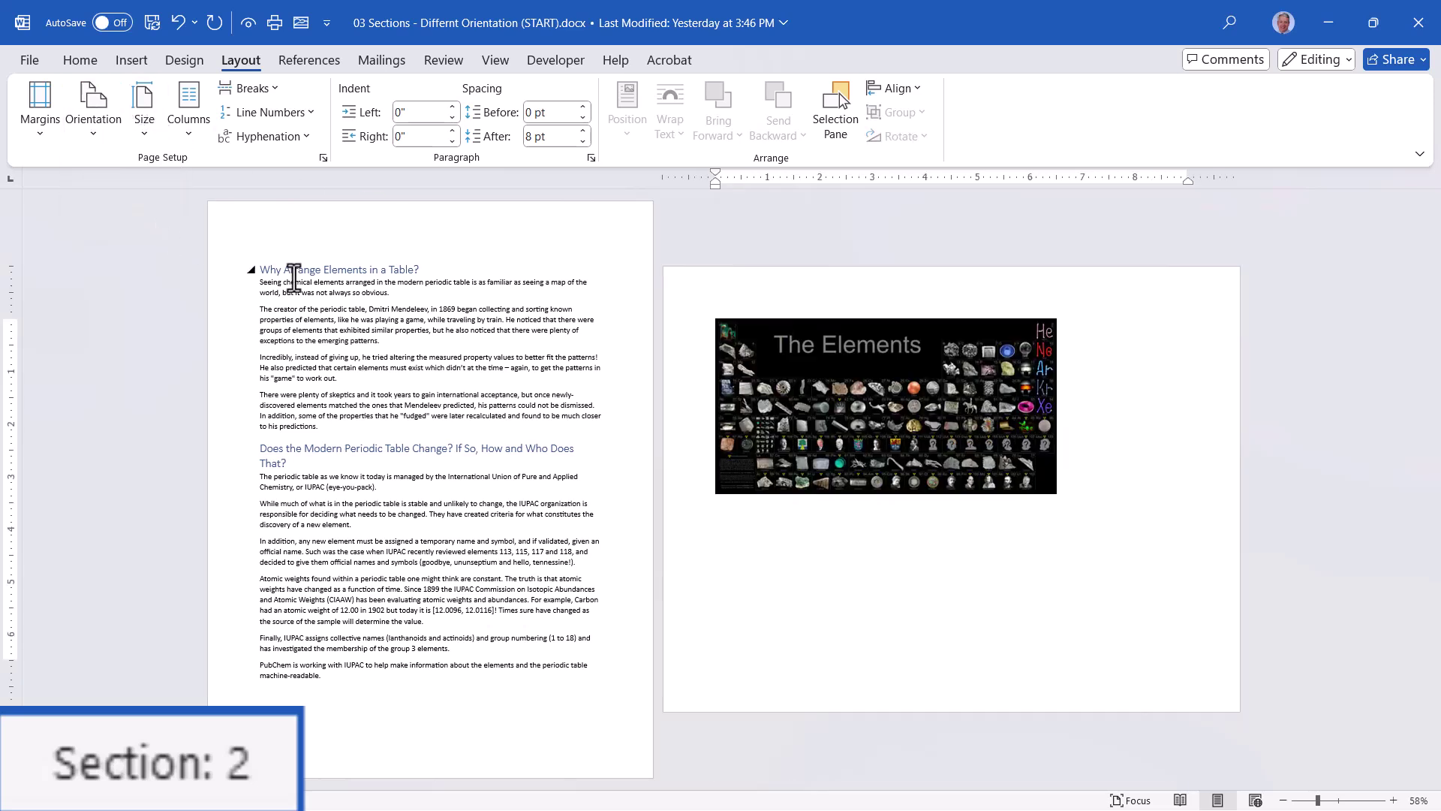
left_click(41, 109)
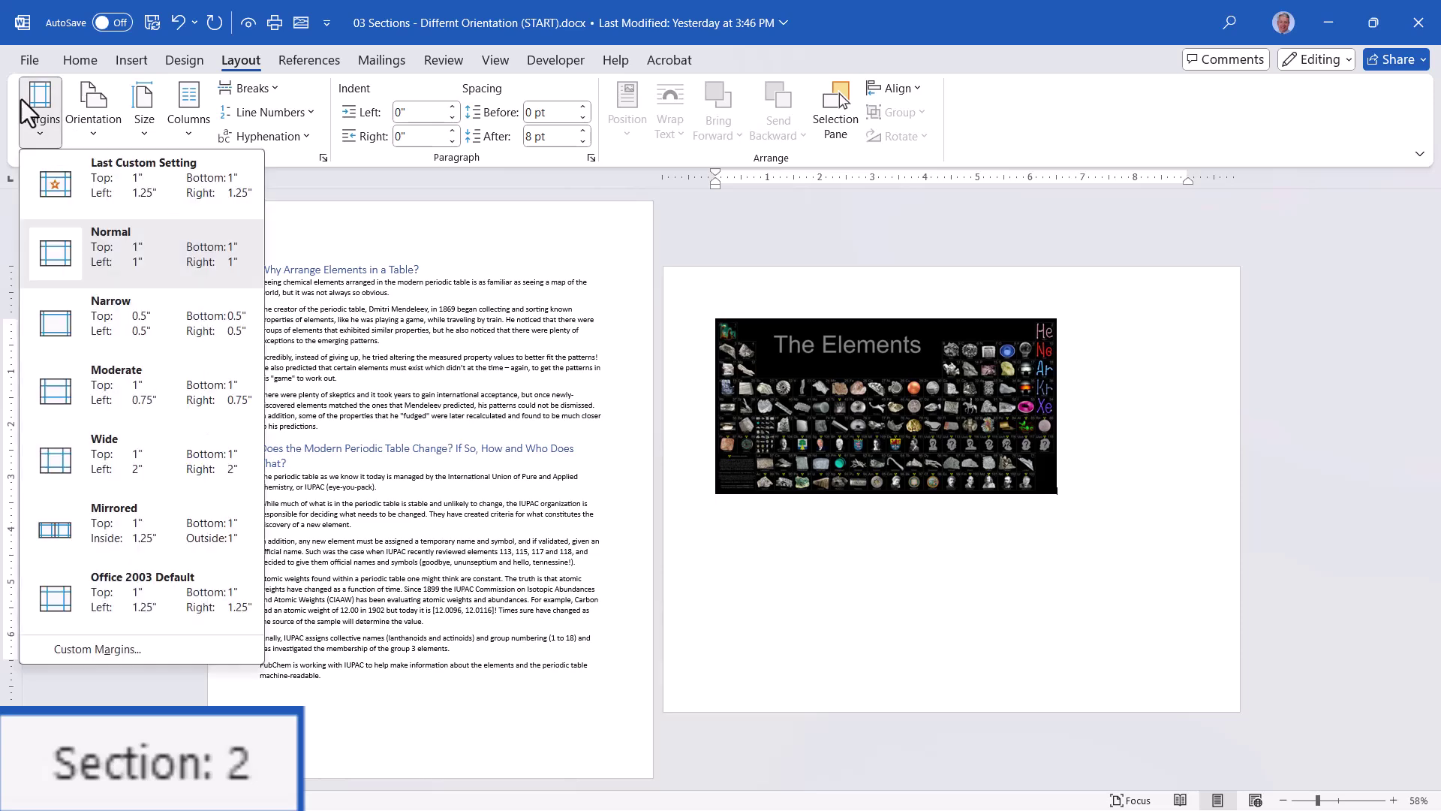
left_click(101, 311)
- Enlarge the Elements picture proportionally to span the width between the margins, and set its section's vertical alignment to Center
left_click(975, 444)
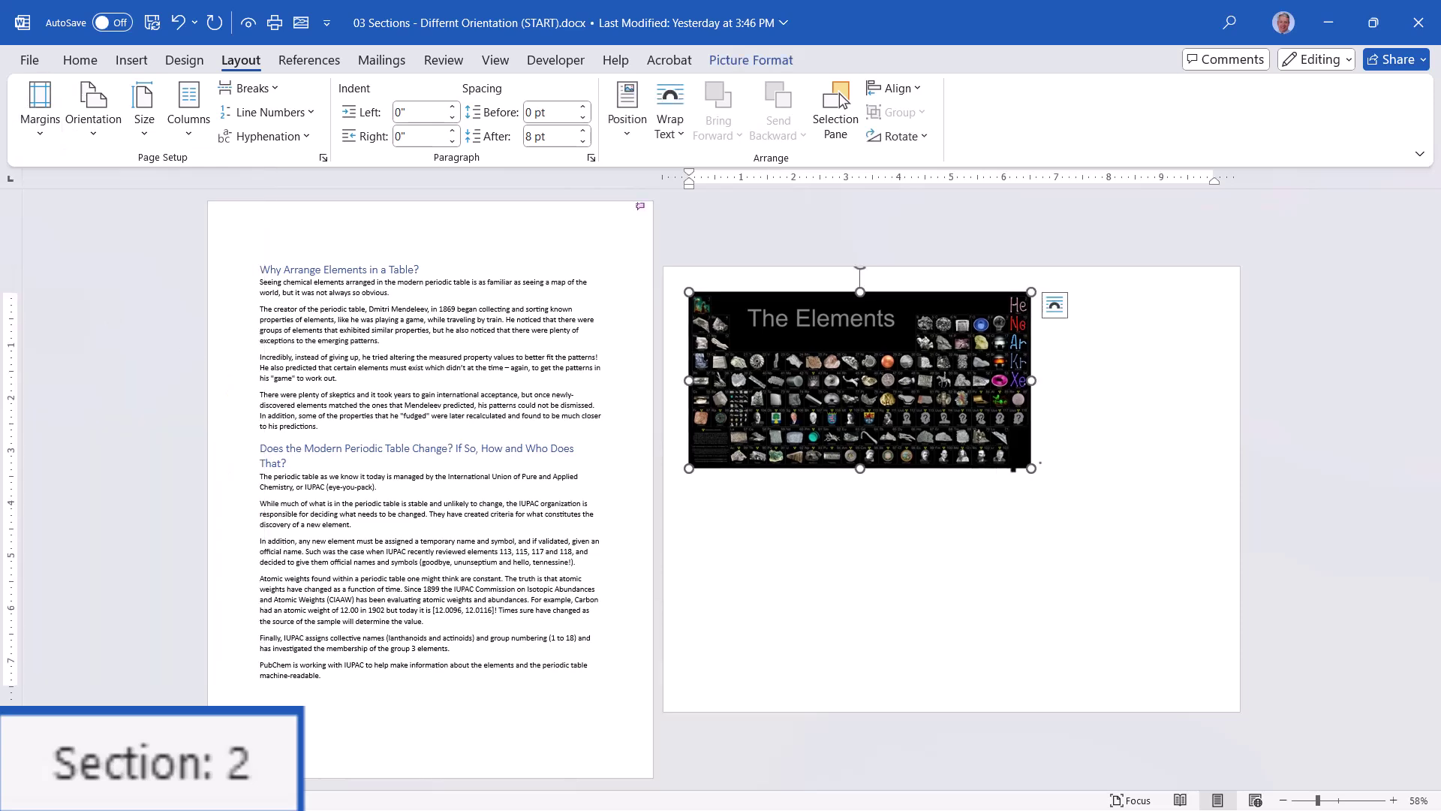
left_click_drag(1031, 467, 1126, 566)
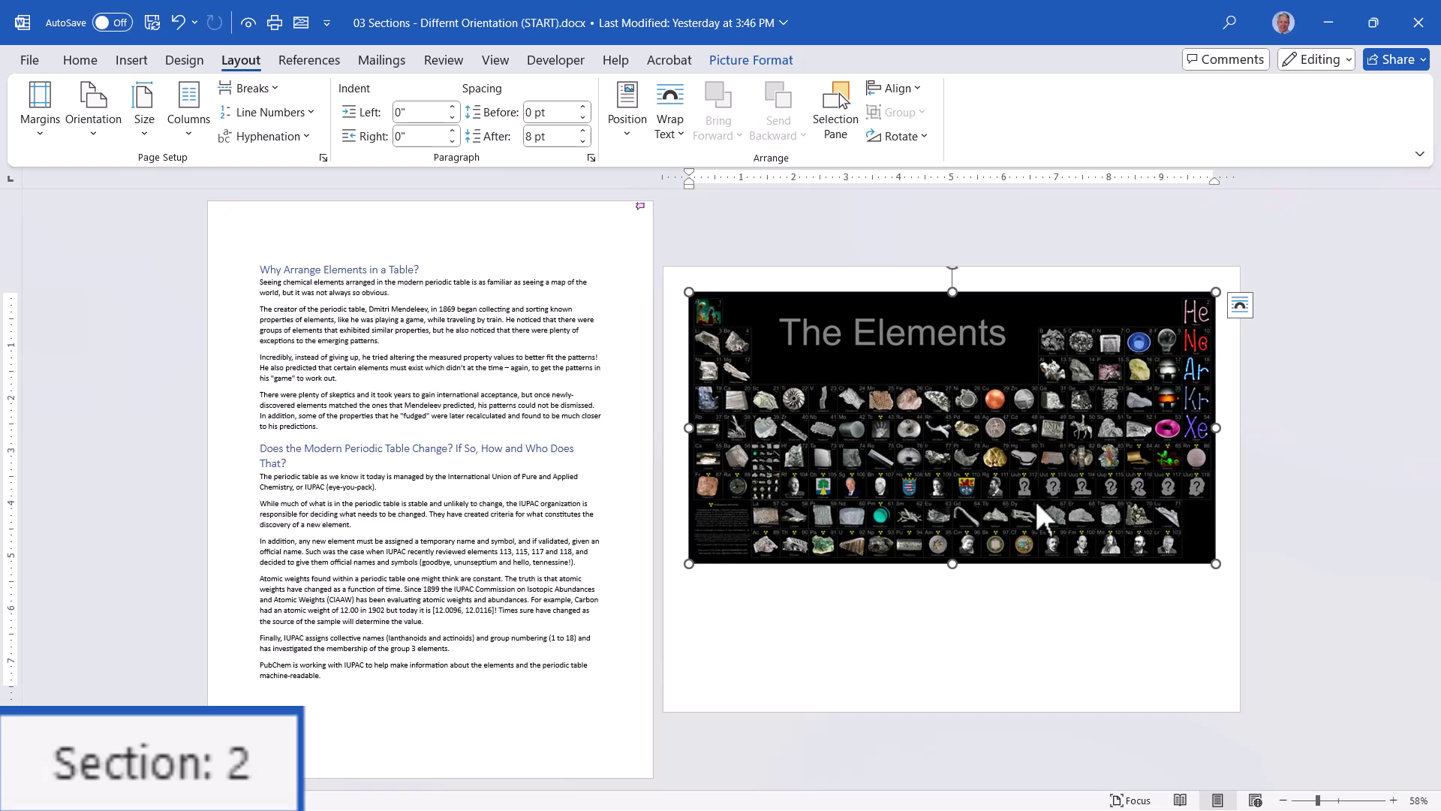
left_click(322, 158)
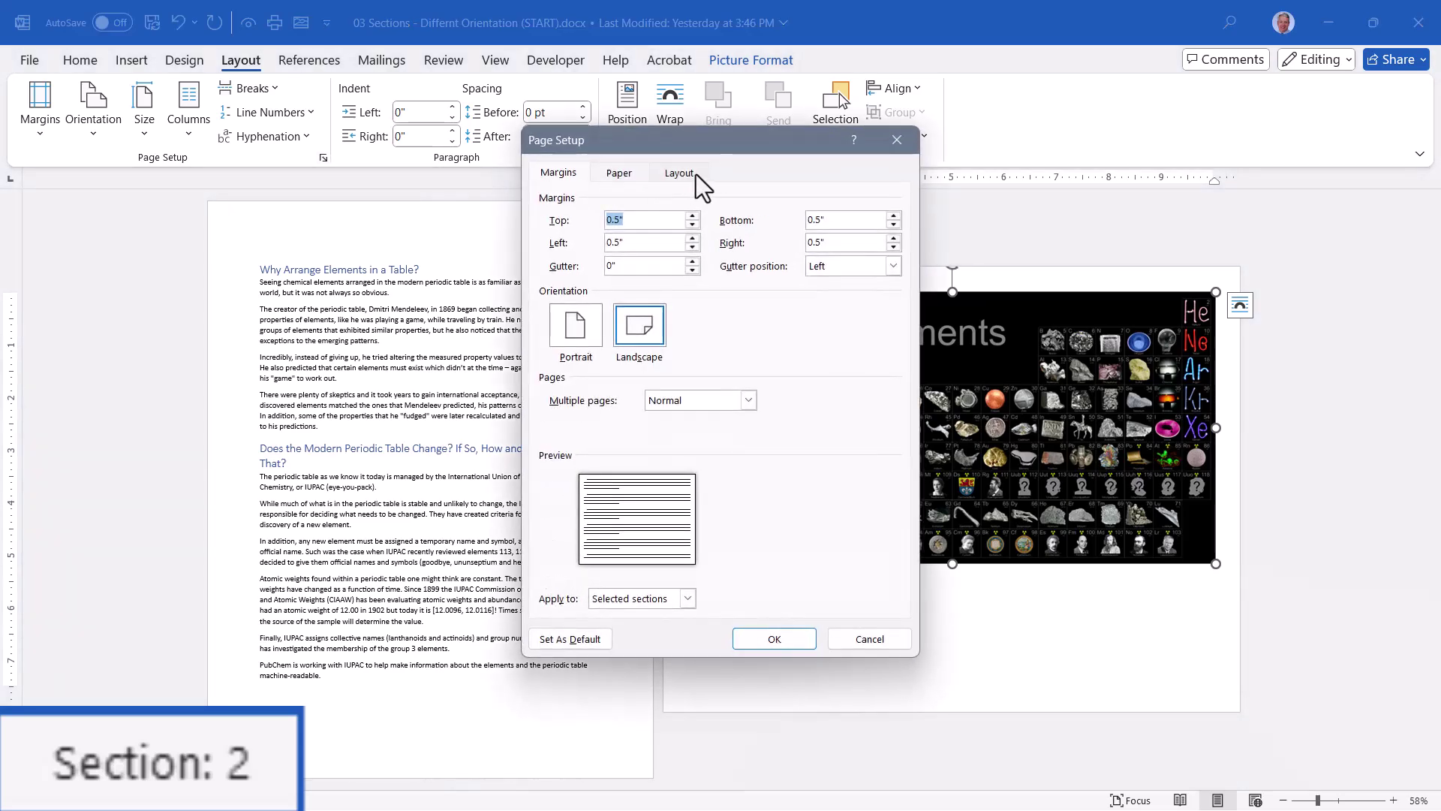
left_click(681, 174)
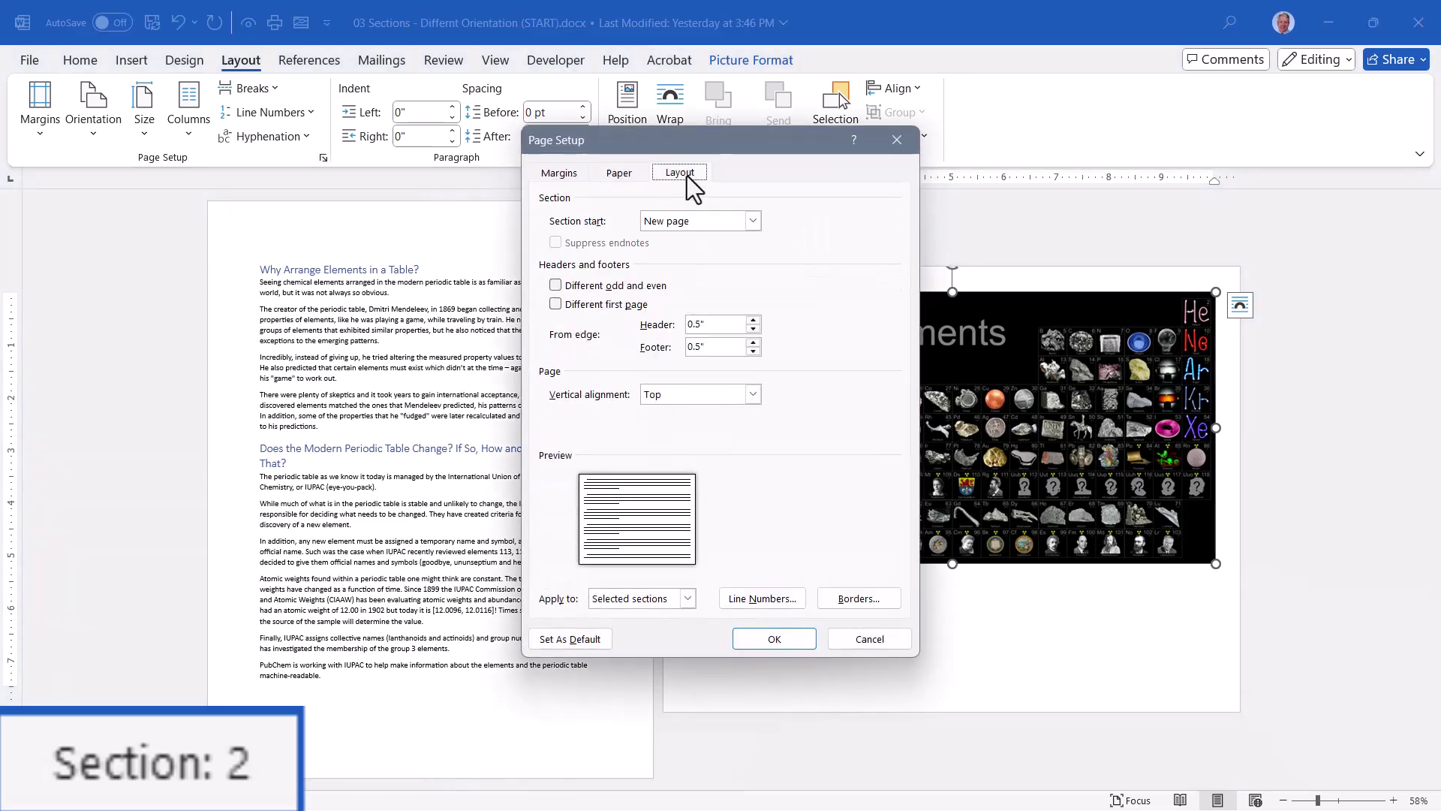
left_click(753, 394)
left_click(664, 425)
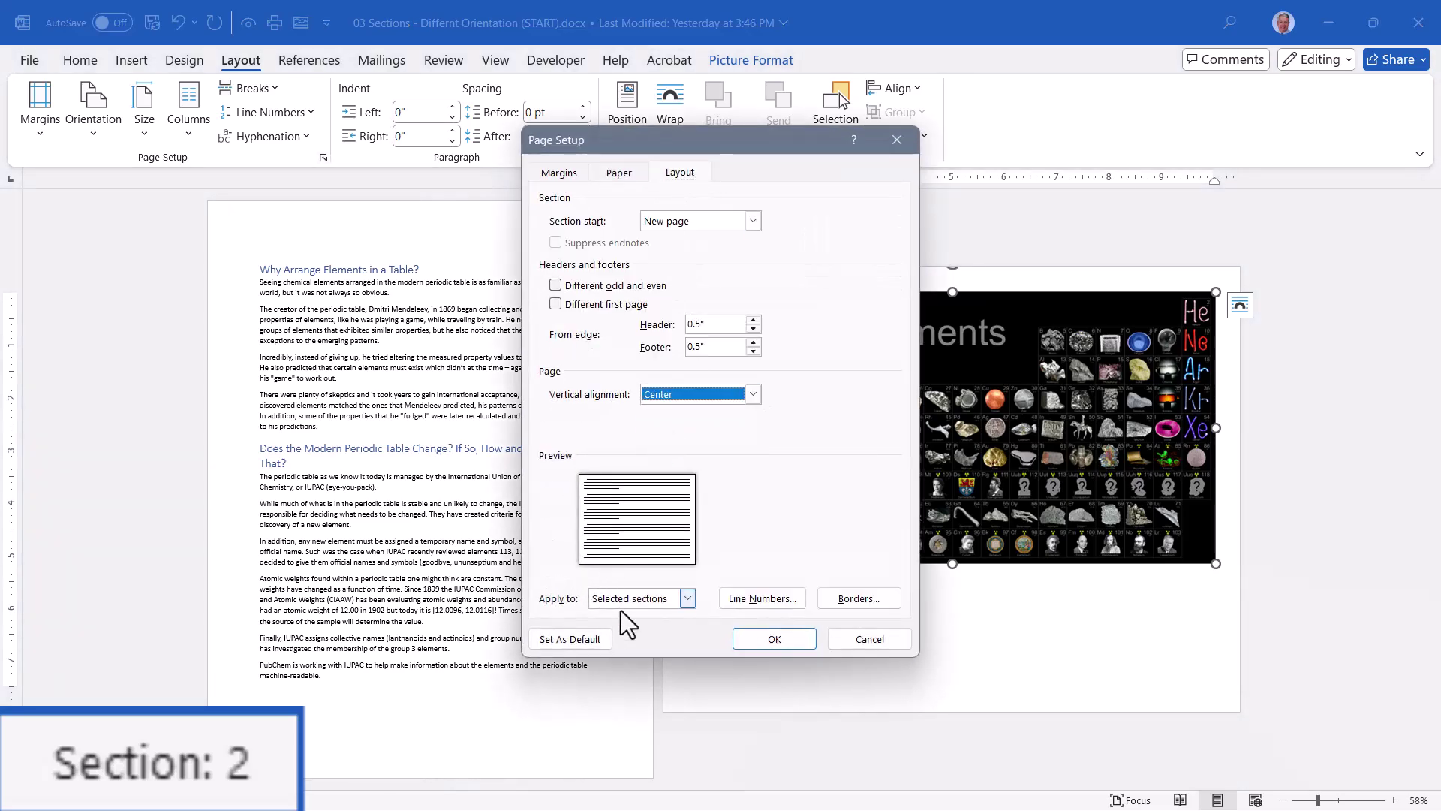
left_click(762, 637)
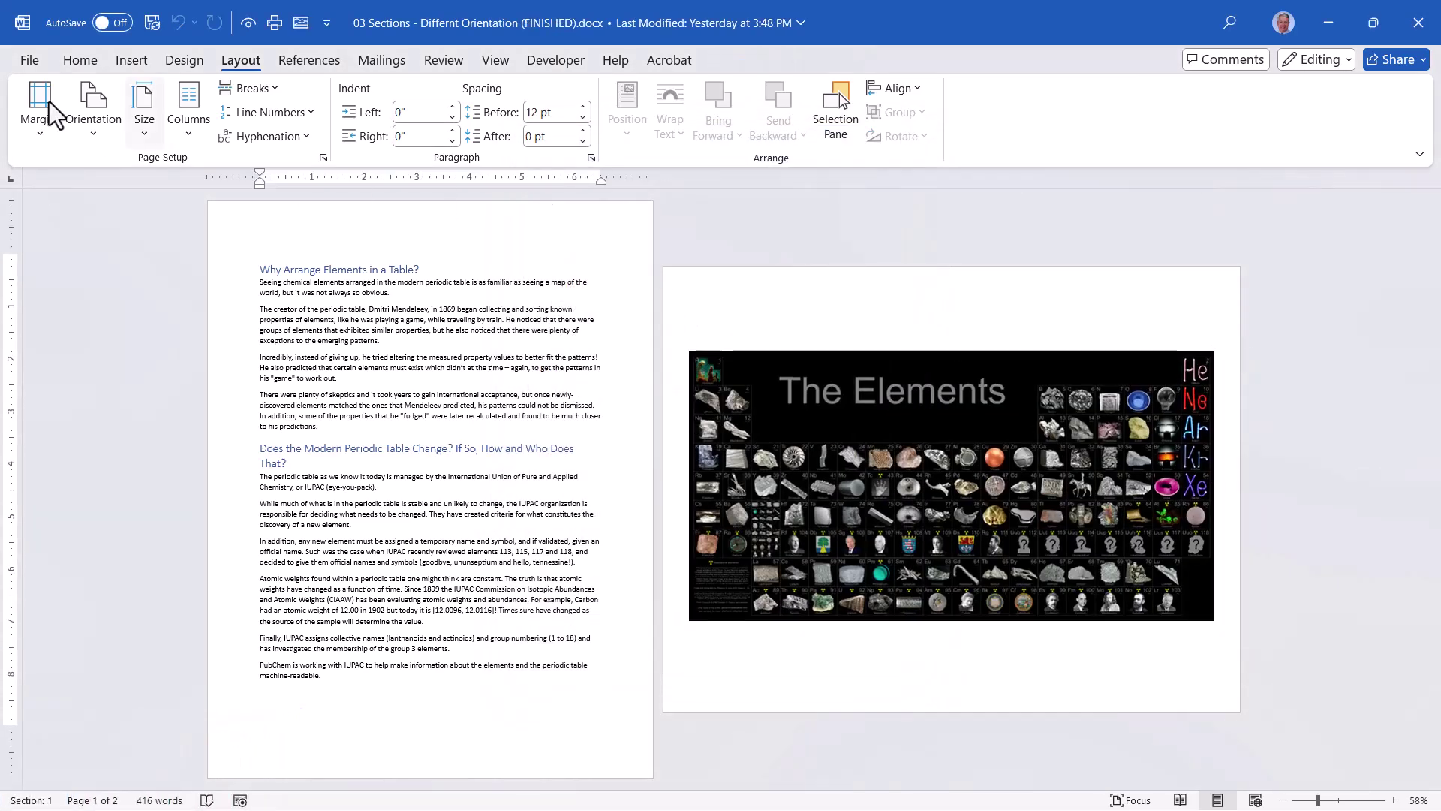
left_click(84, 59)
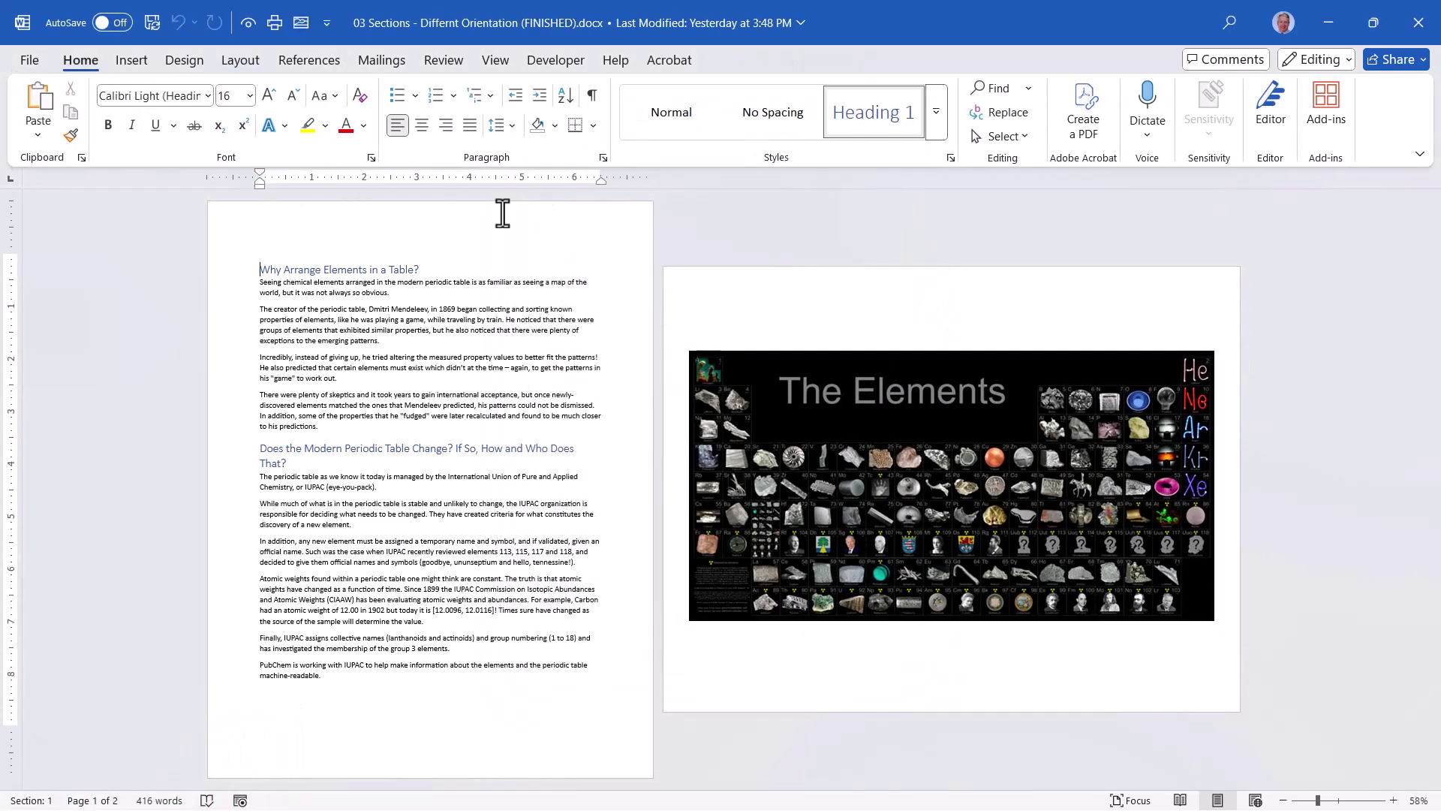
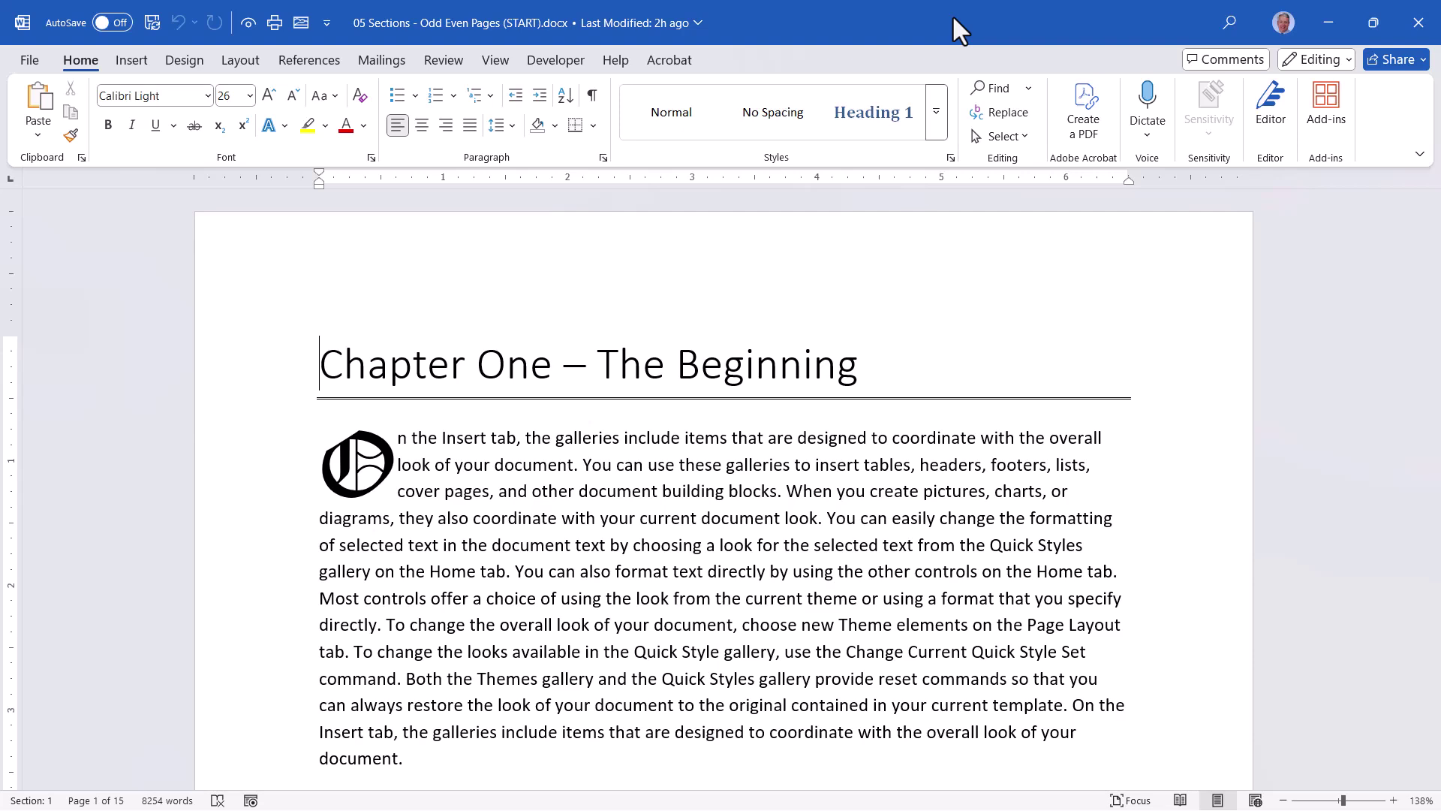
- Examine the Odd Even Pages document for where each chapter starts, and check the section and page numbers of Chapters One and Two
scroll(824, 332, "down", 15)
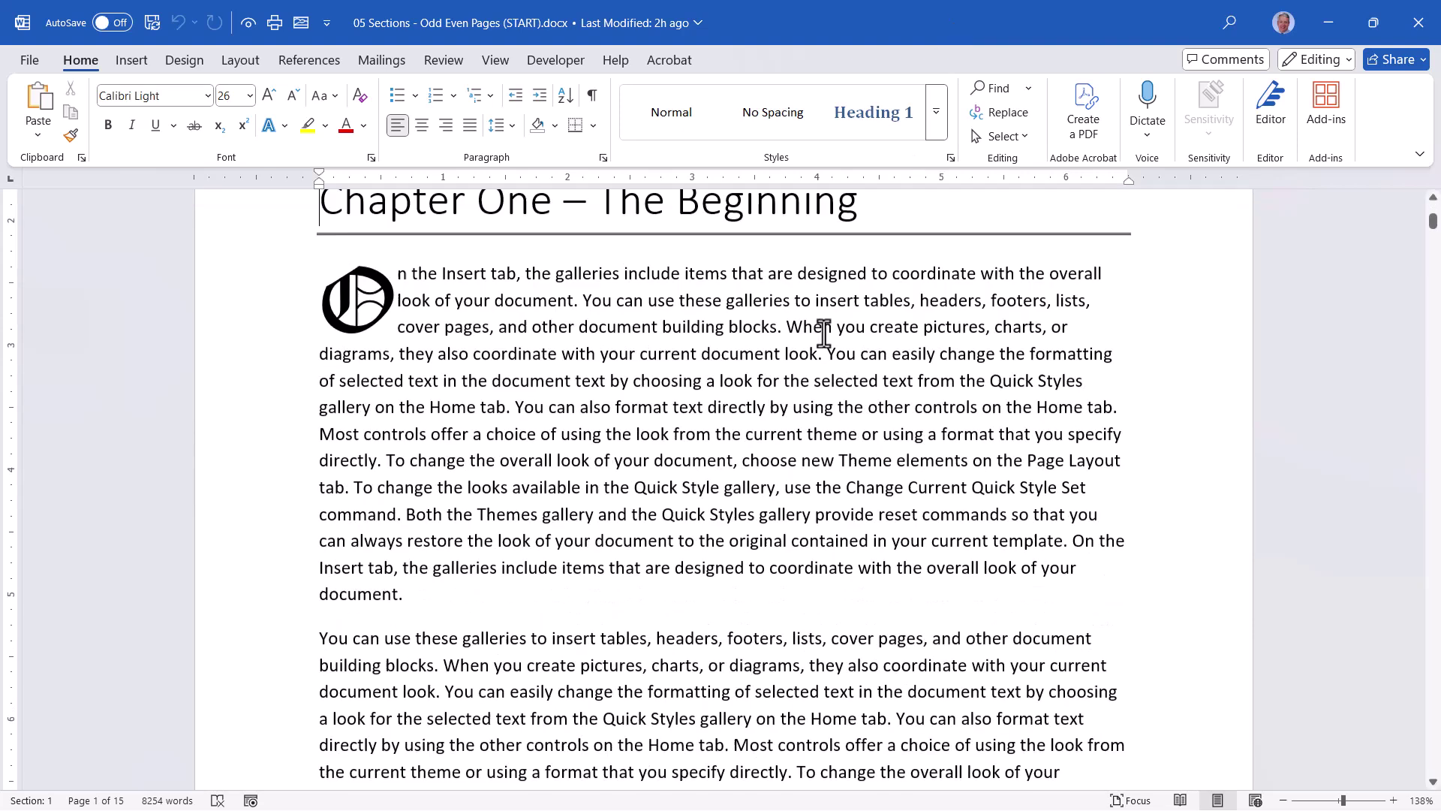
scroll(823, 332, "down", 15)
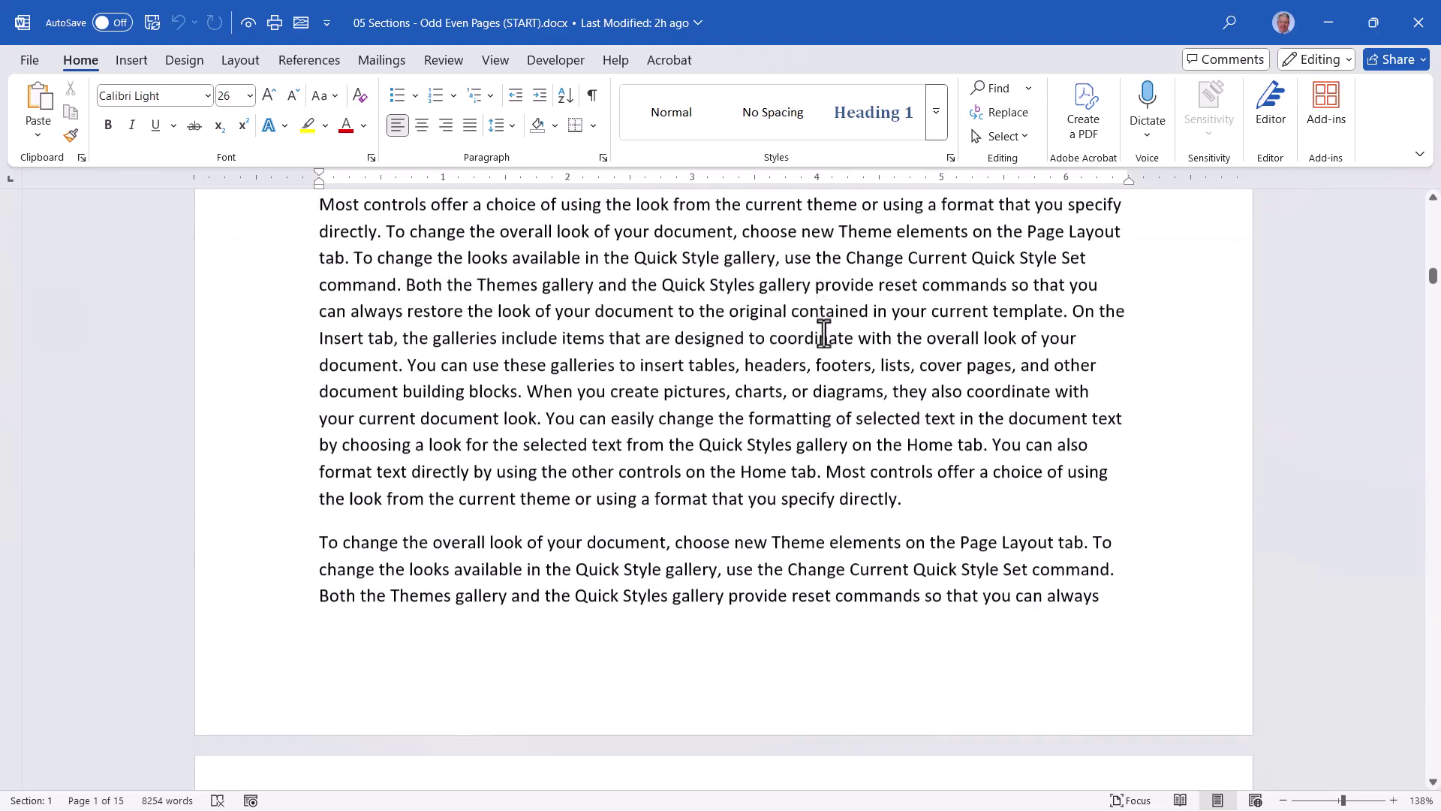
scroll(824, 333, "down", 6)
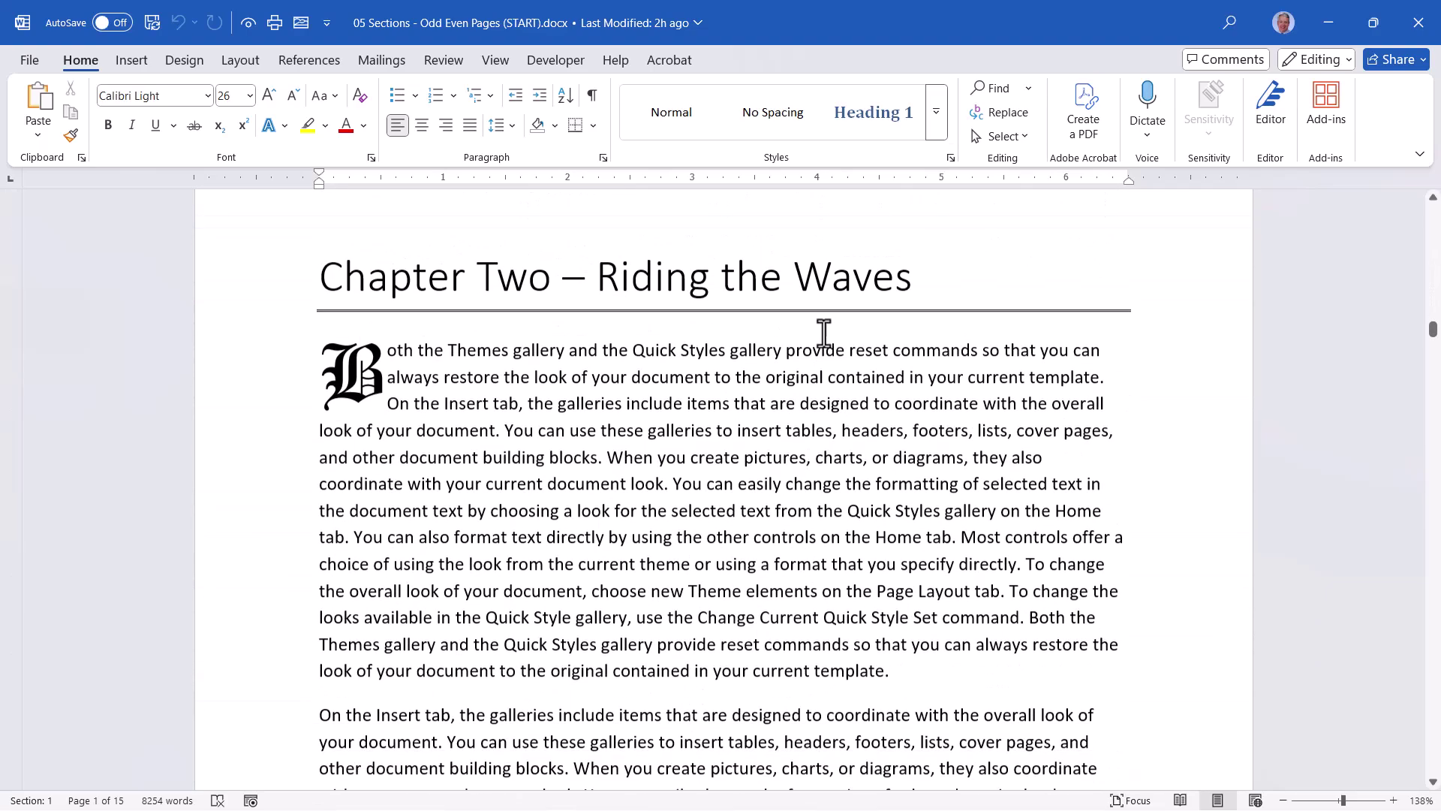
scroll(824, 333, "up", 2)
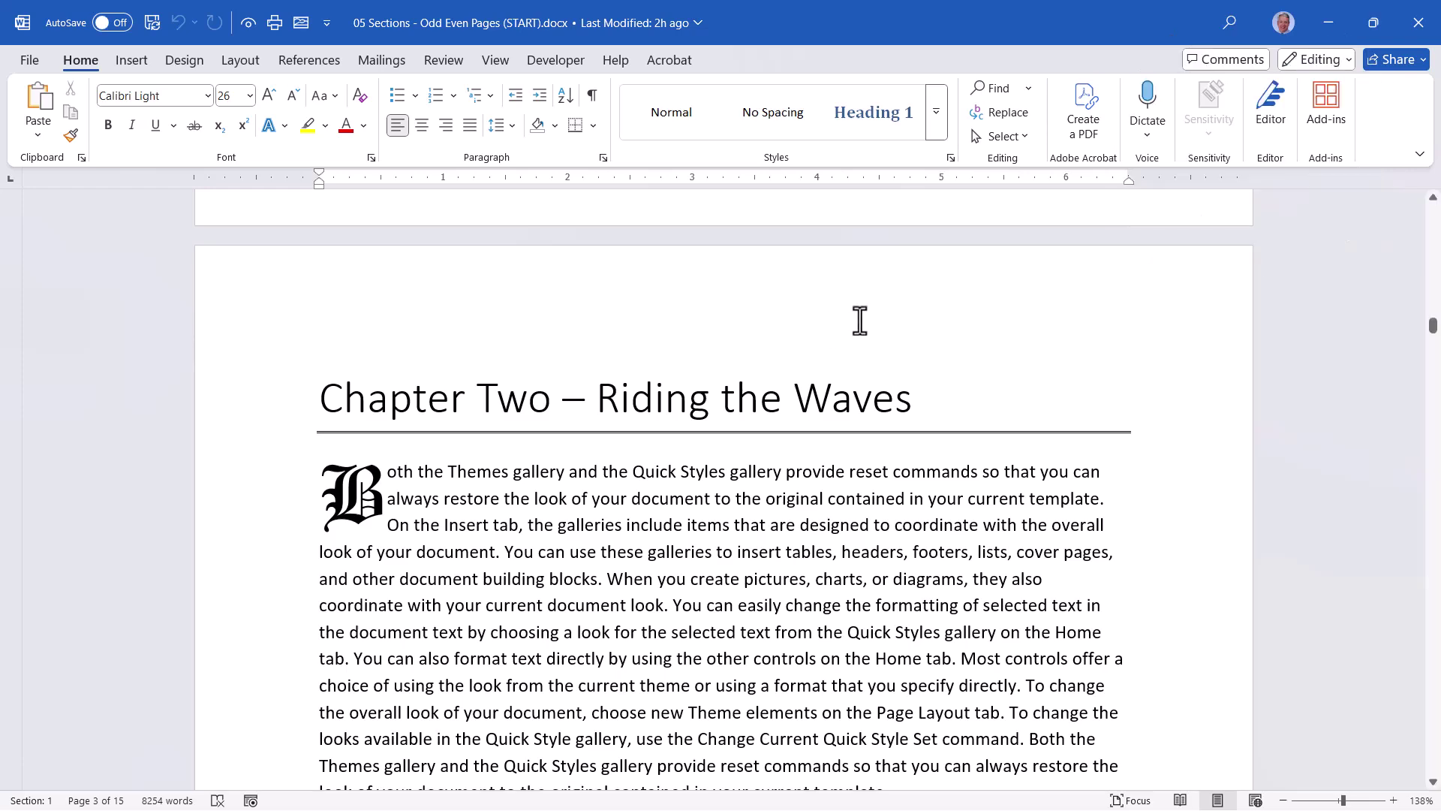
scroll(860, 330, "down", 9)
scroll(859, 331, "down", 2)
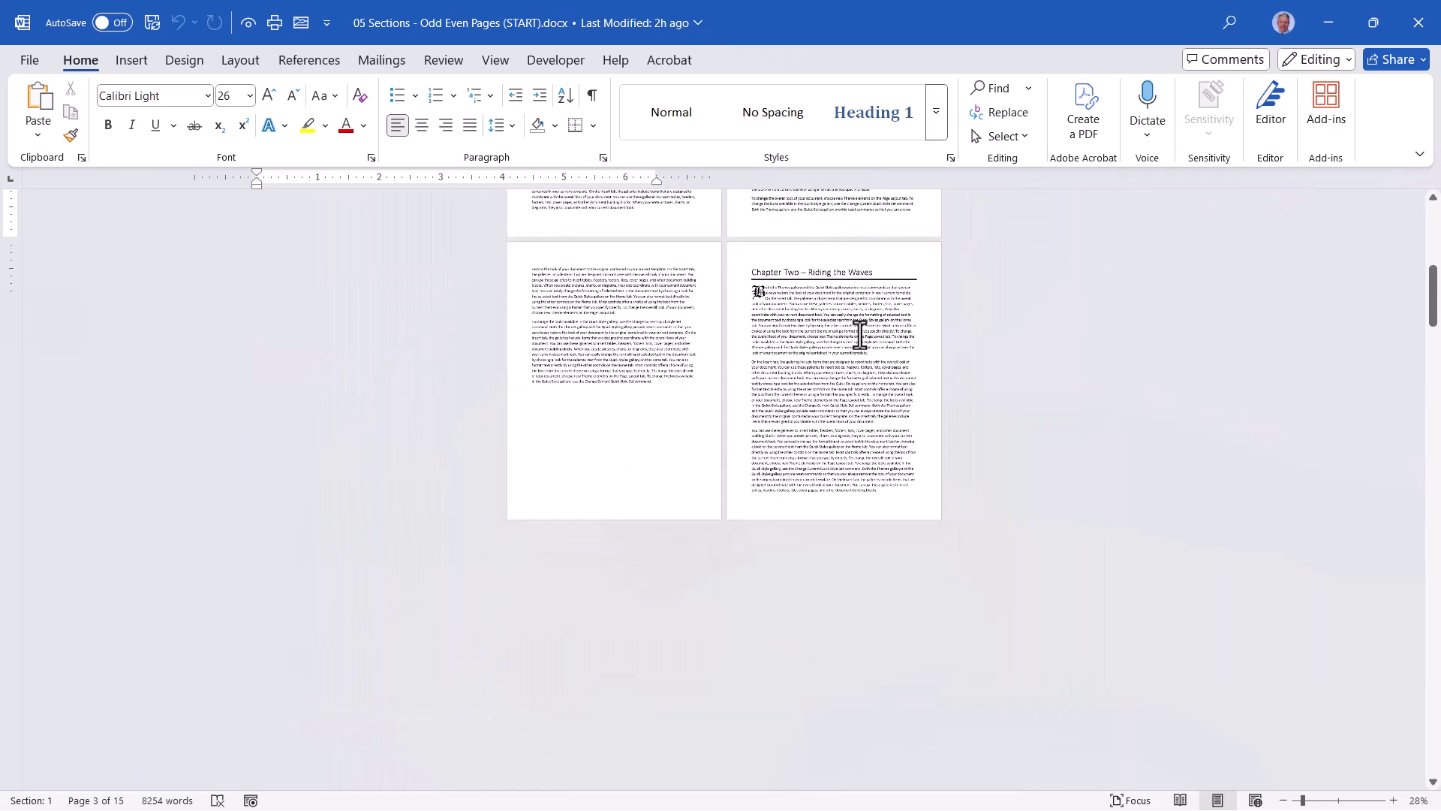
scroll(859, 330, "up", 3)
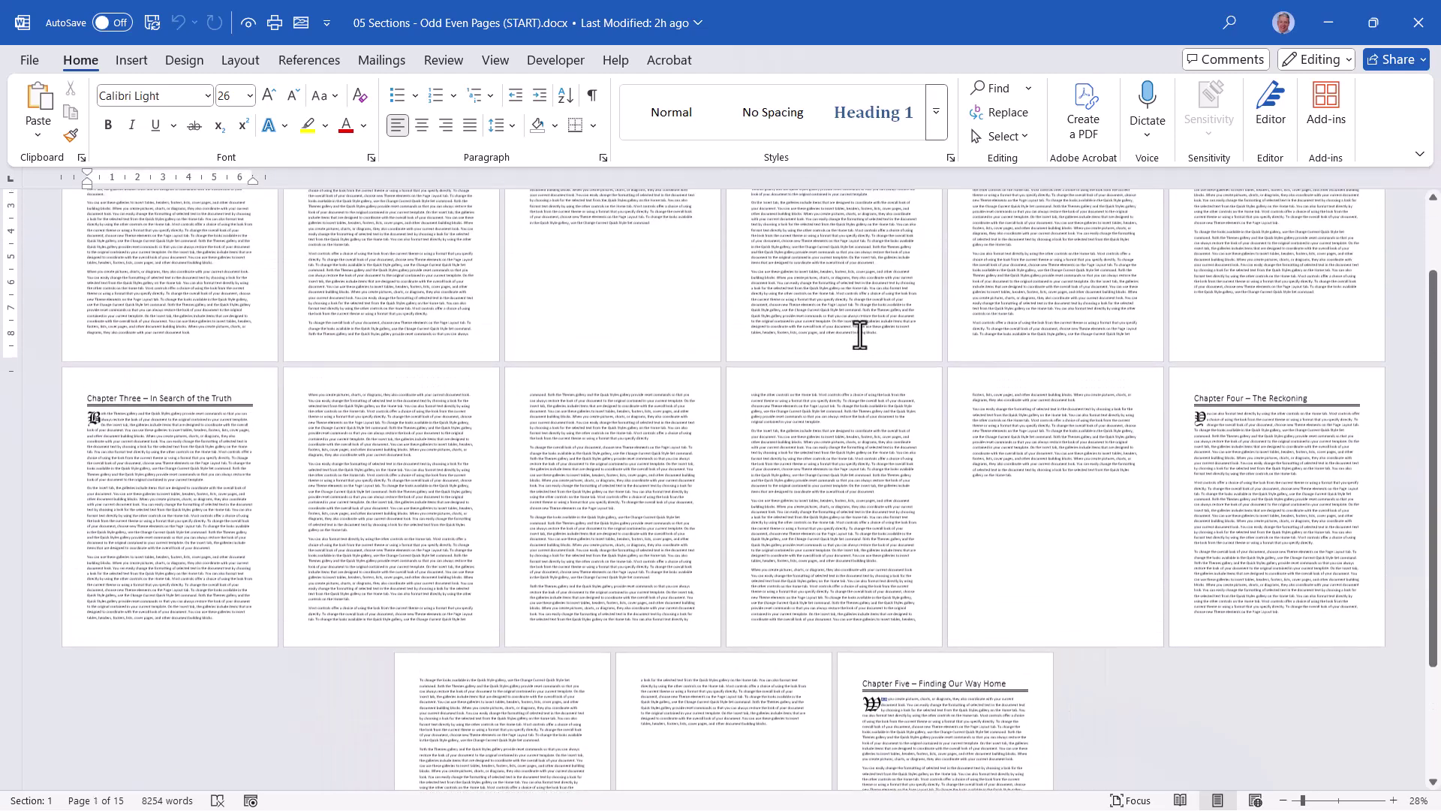
left_click(160, 287)
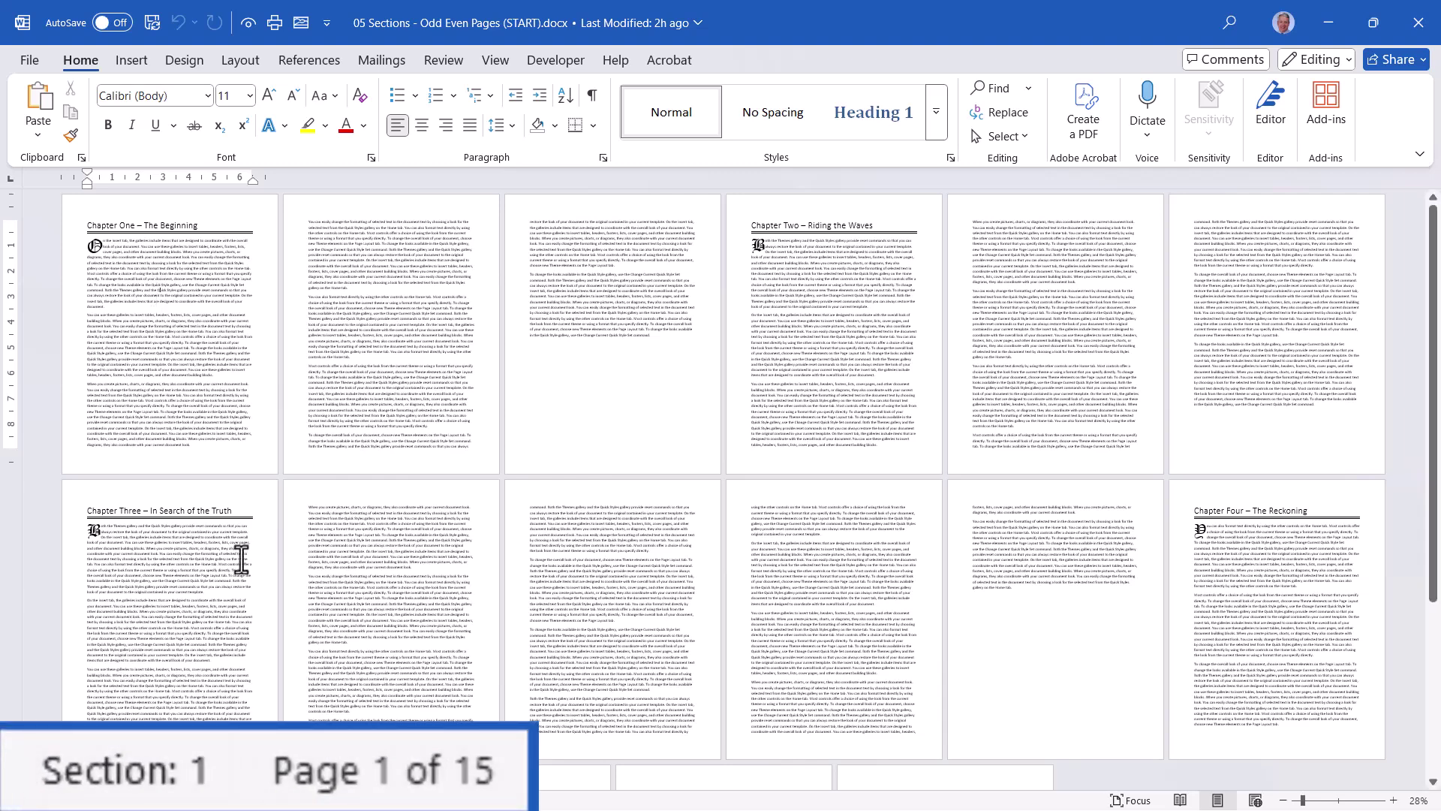
left_click(813, 255)
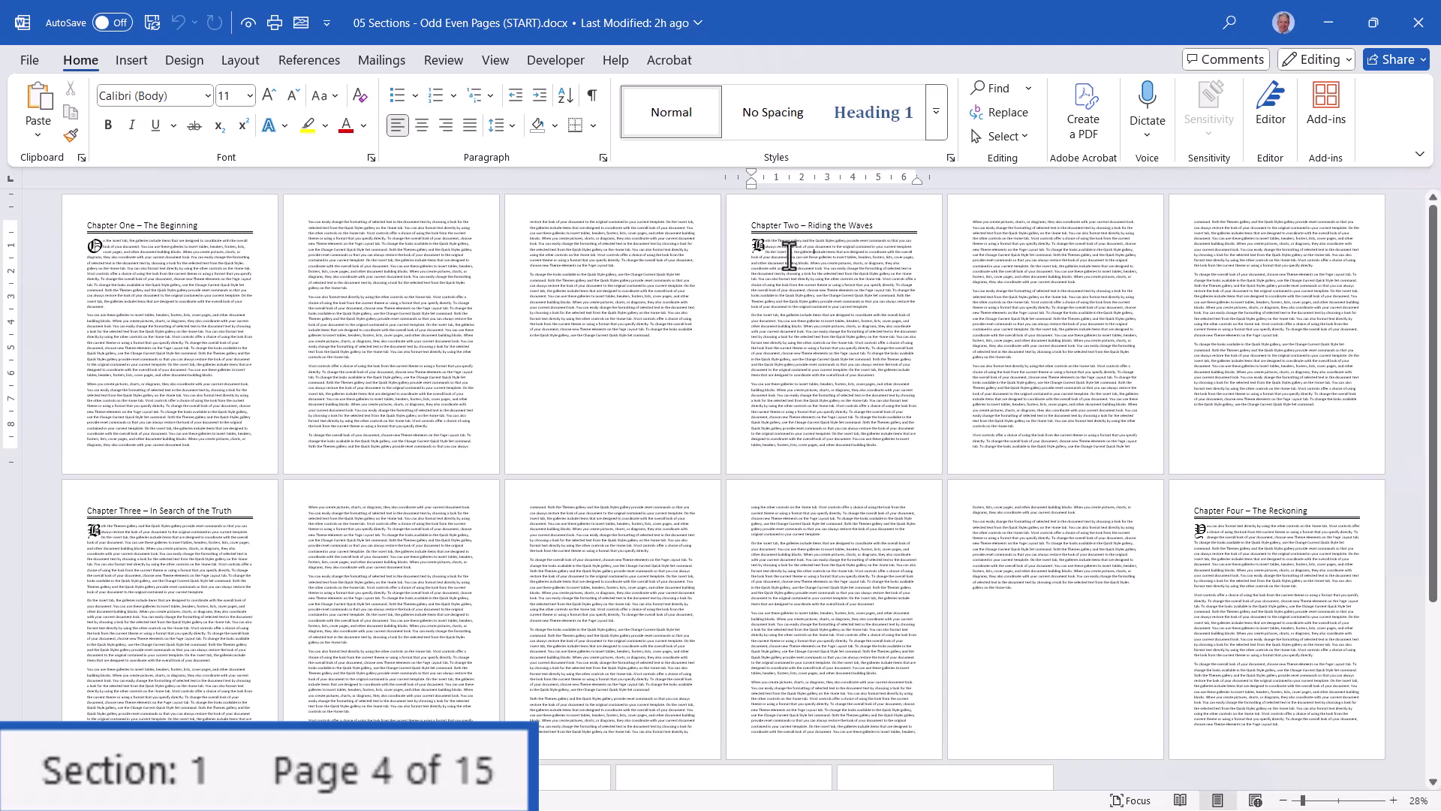
- Examine Chapter One's three pages and Chapter Two's first page for which side of an open book each falls on
key("ctrl+Home")
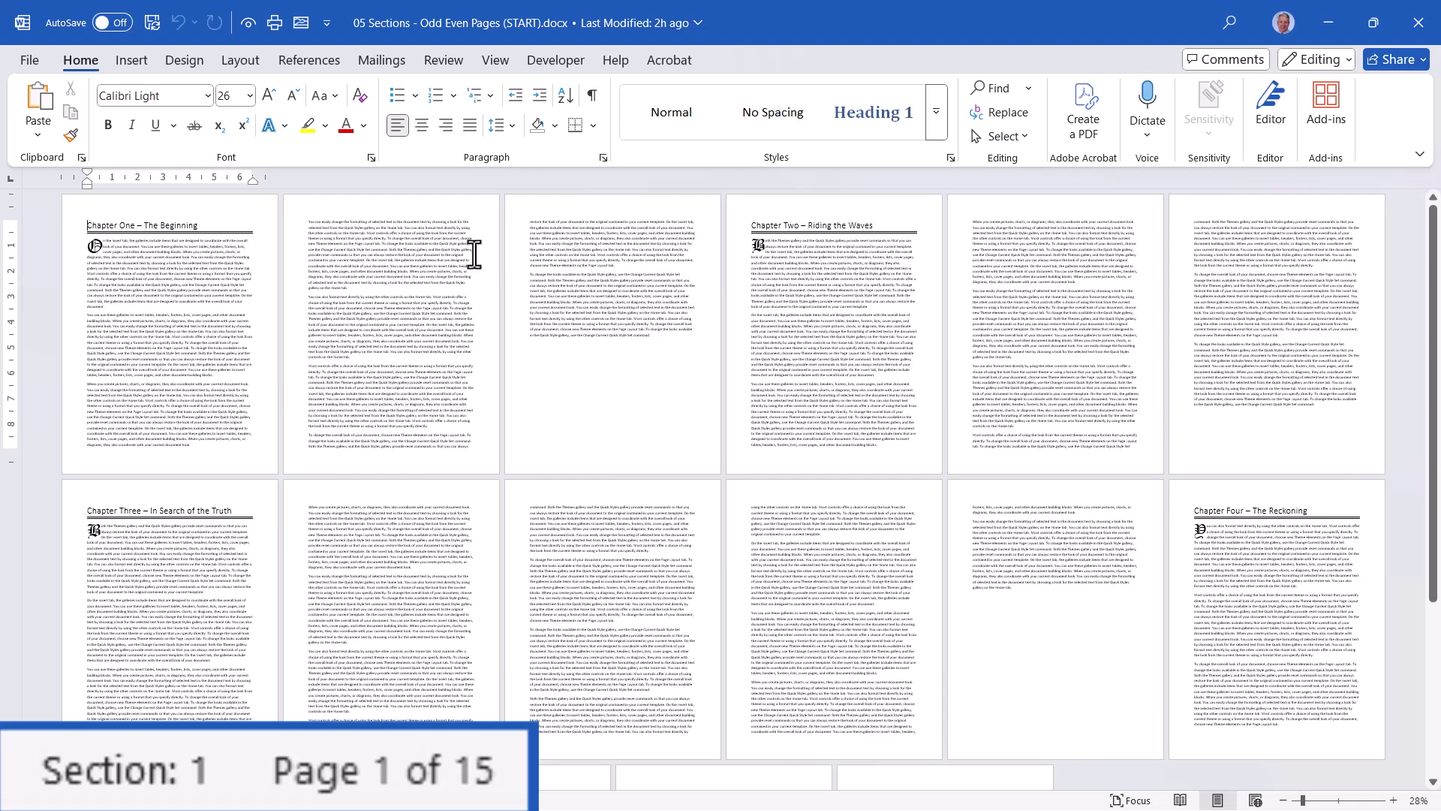
left_click_drag(85, 225, 215, 448)
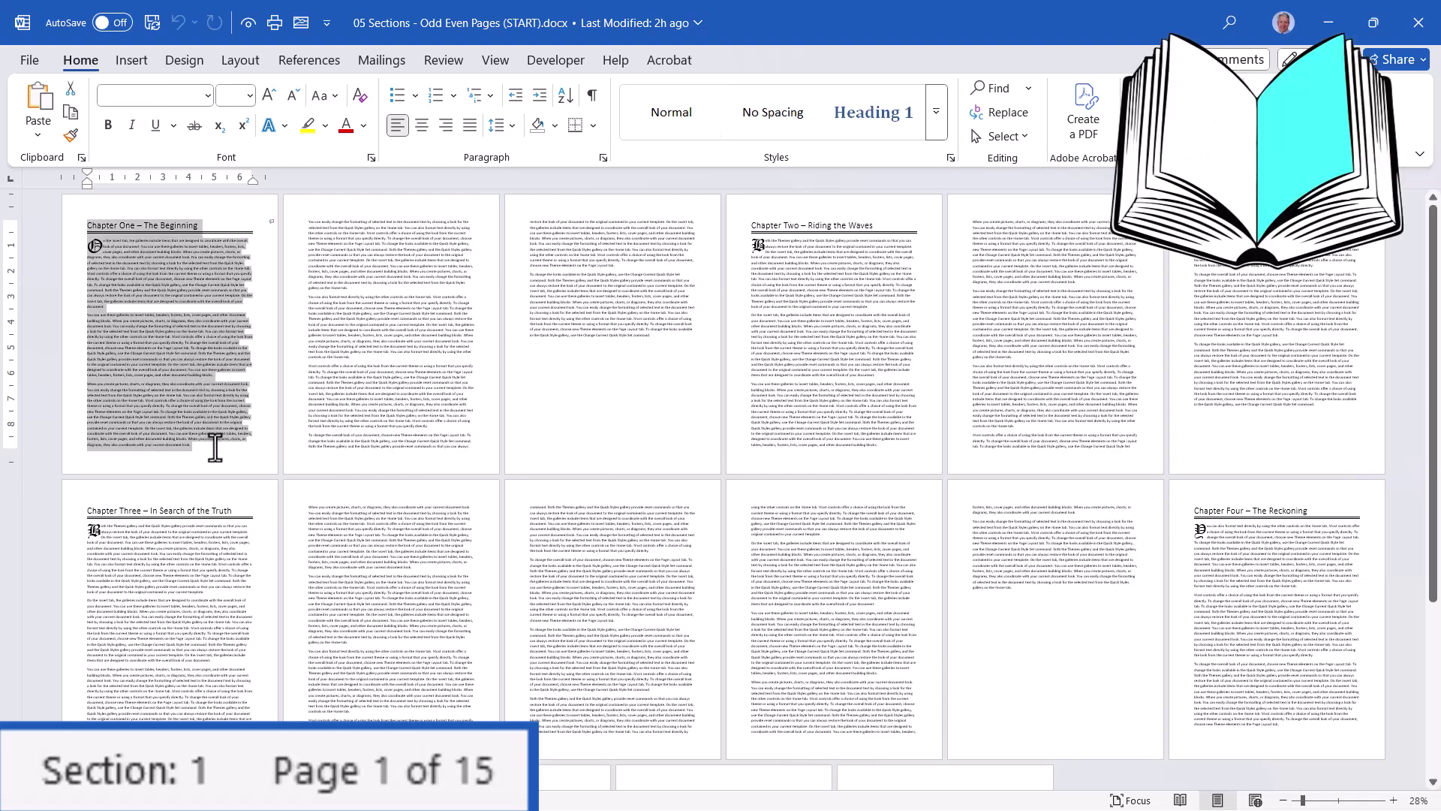
left_click_drag(313, 222, 421, 415)
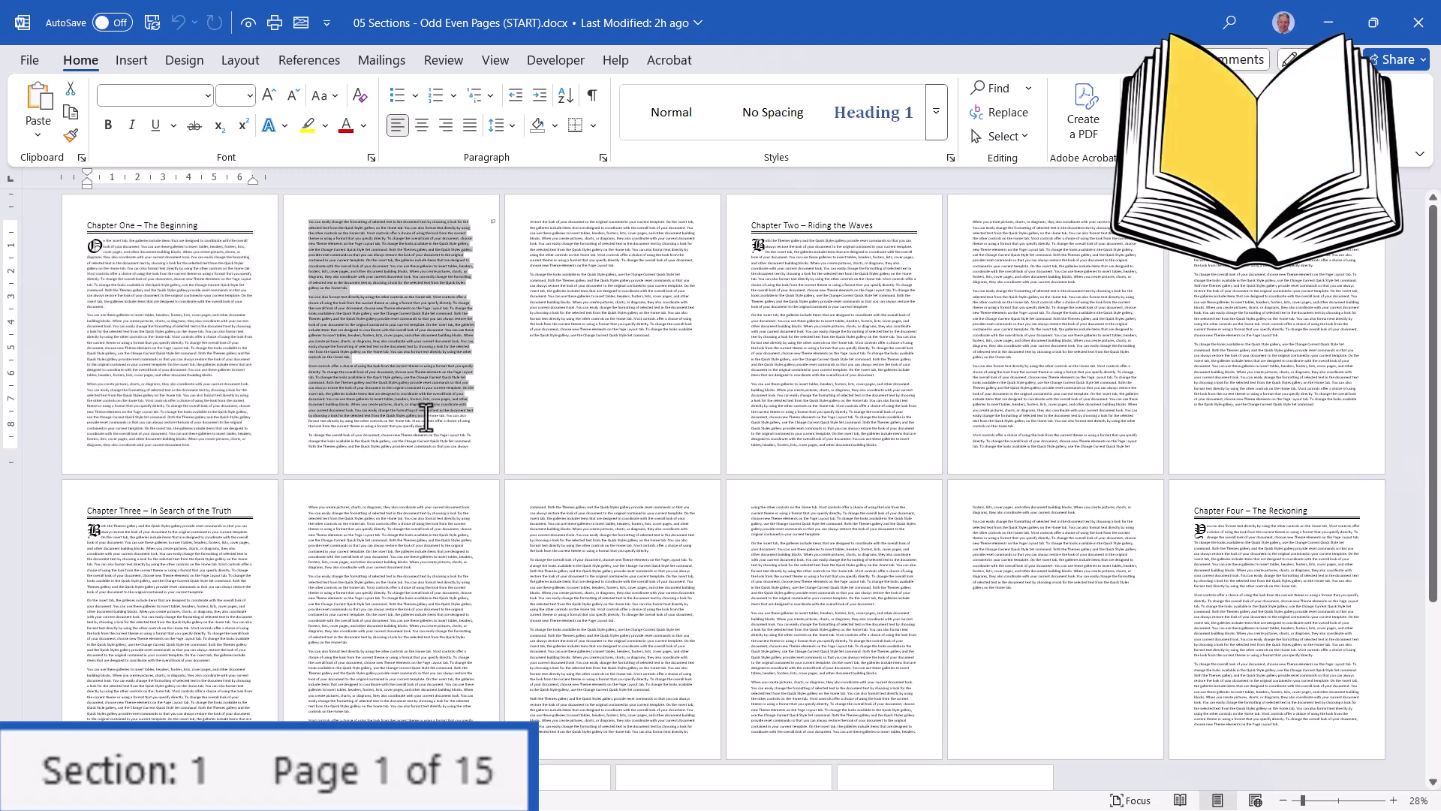
left_click_drag(532, 219, 640, 322)
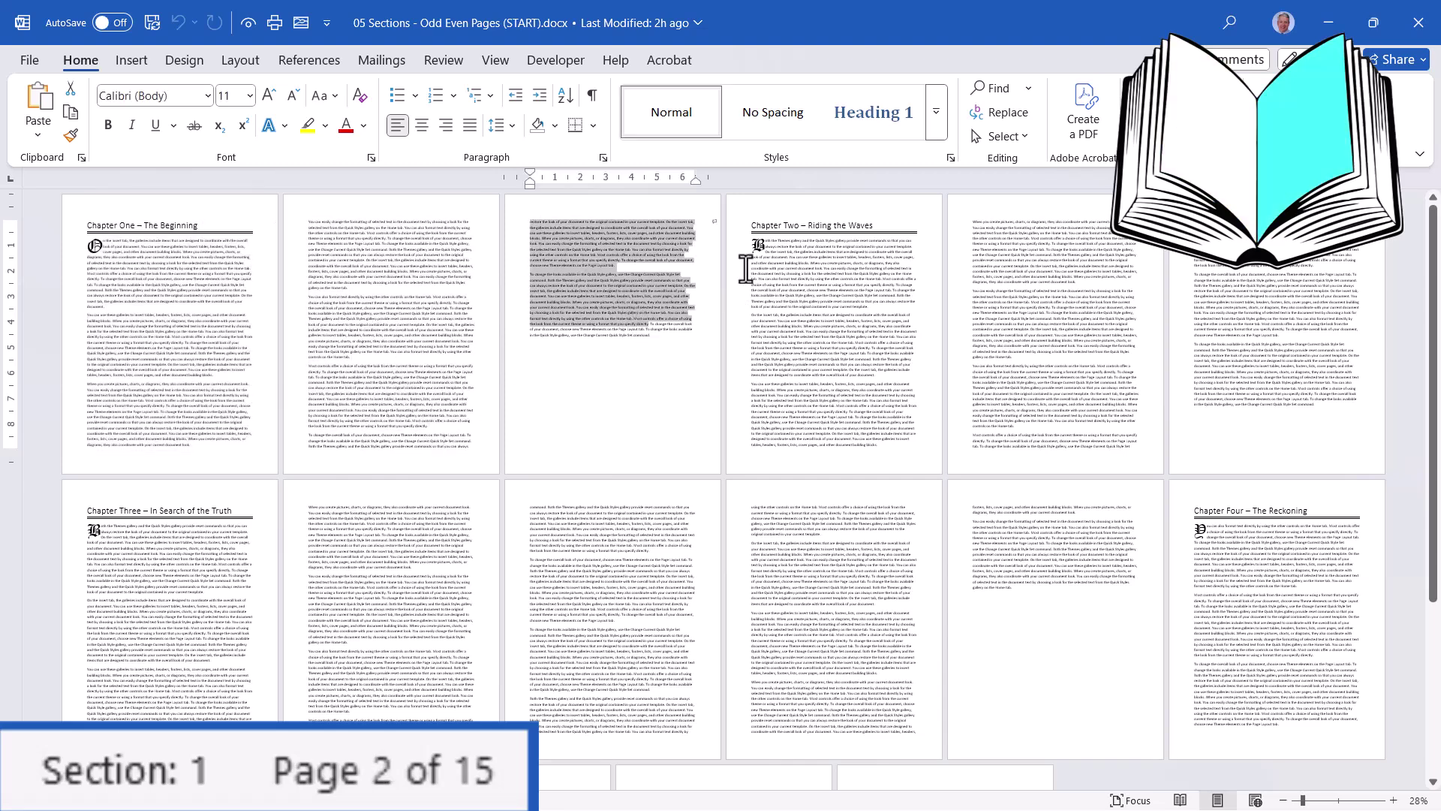
left_click_drag(749, 222, 885, 463)
left_click_drag(98, 244, 216, 379)
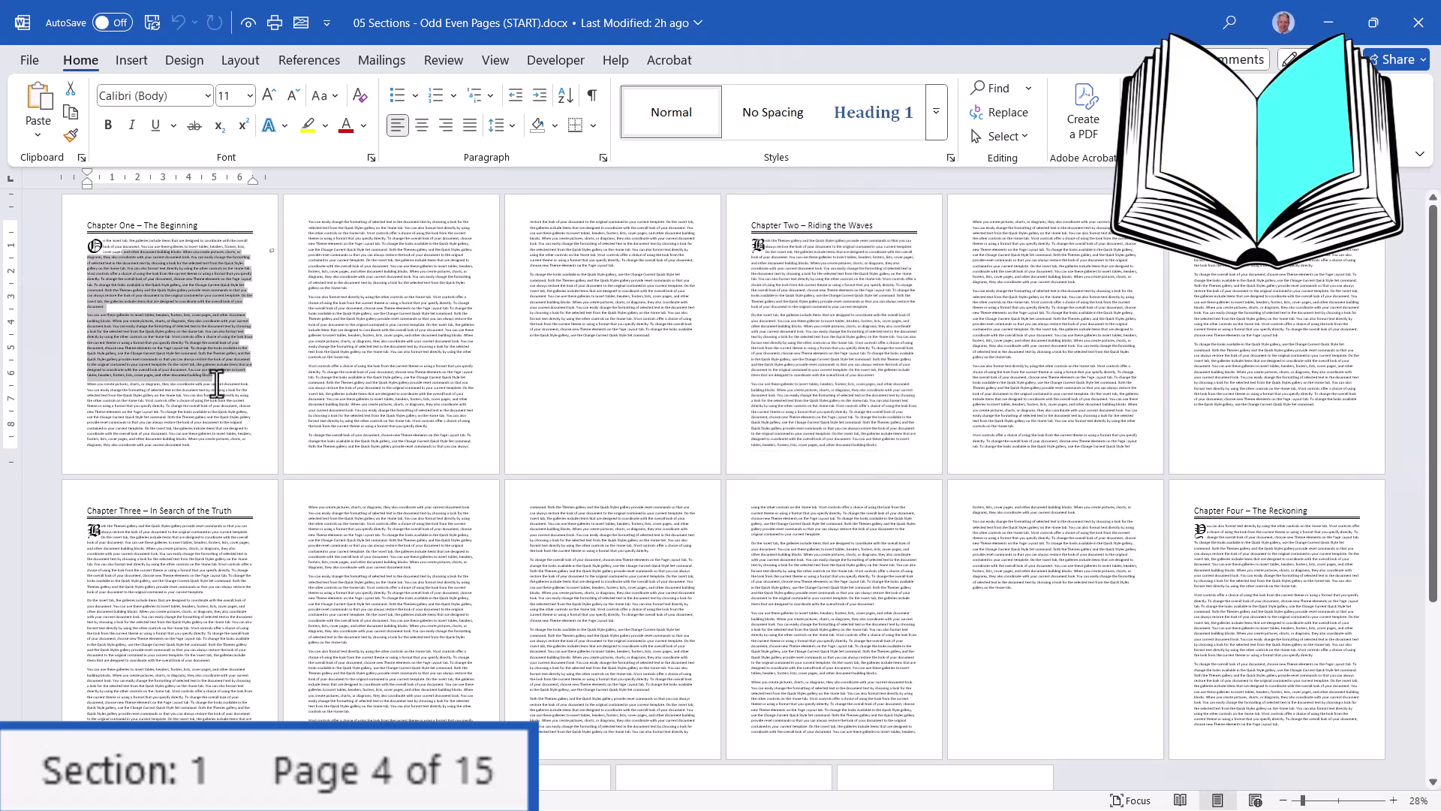
left_click_drag(373, 254, 470, 372)
left_click_drag(531, 219, 672, 335)
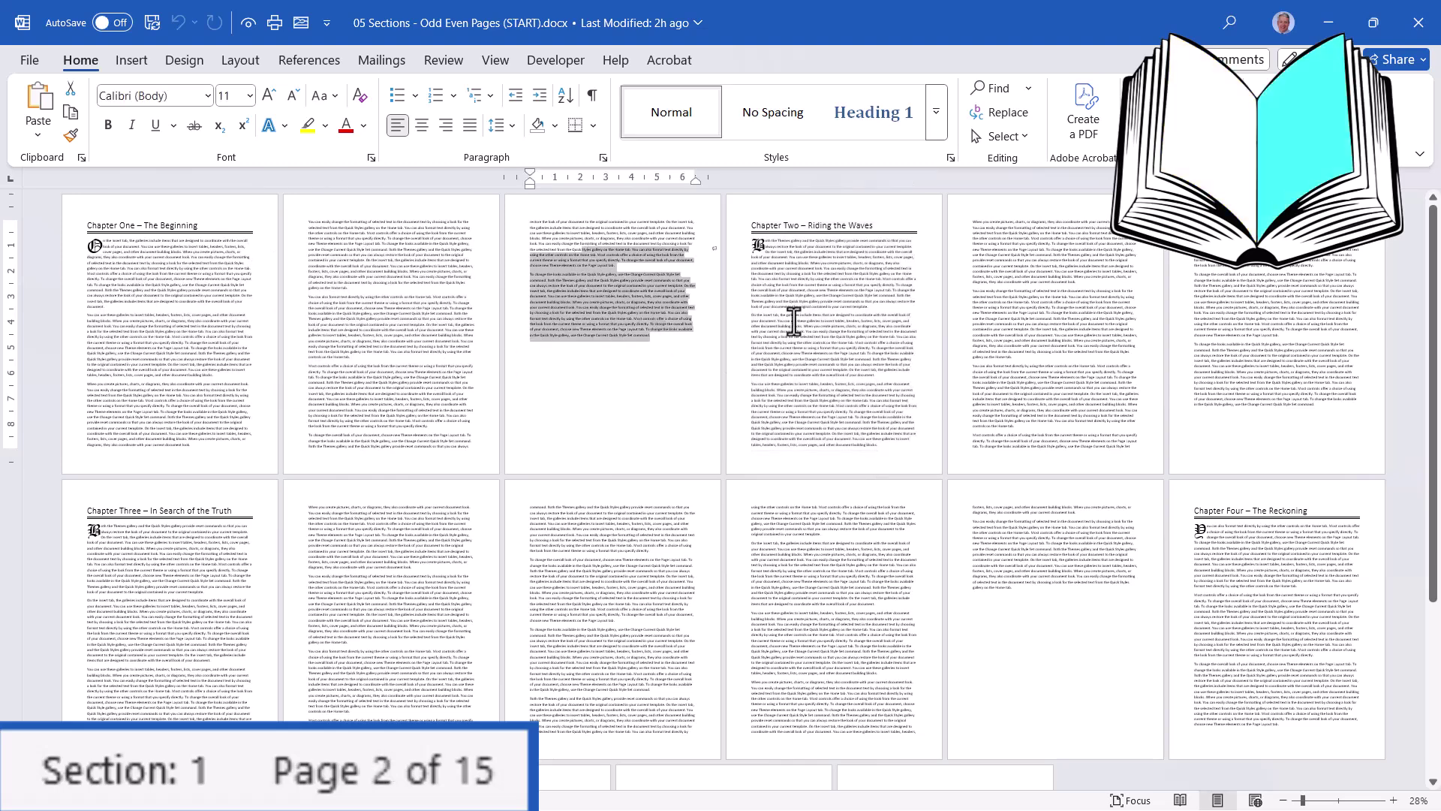
left_click_drag(753, 250, 867, 402)
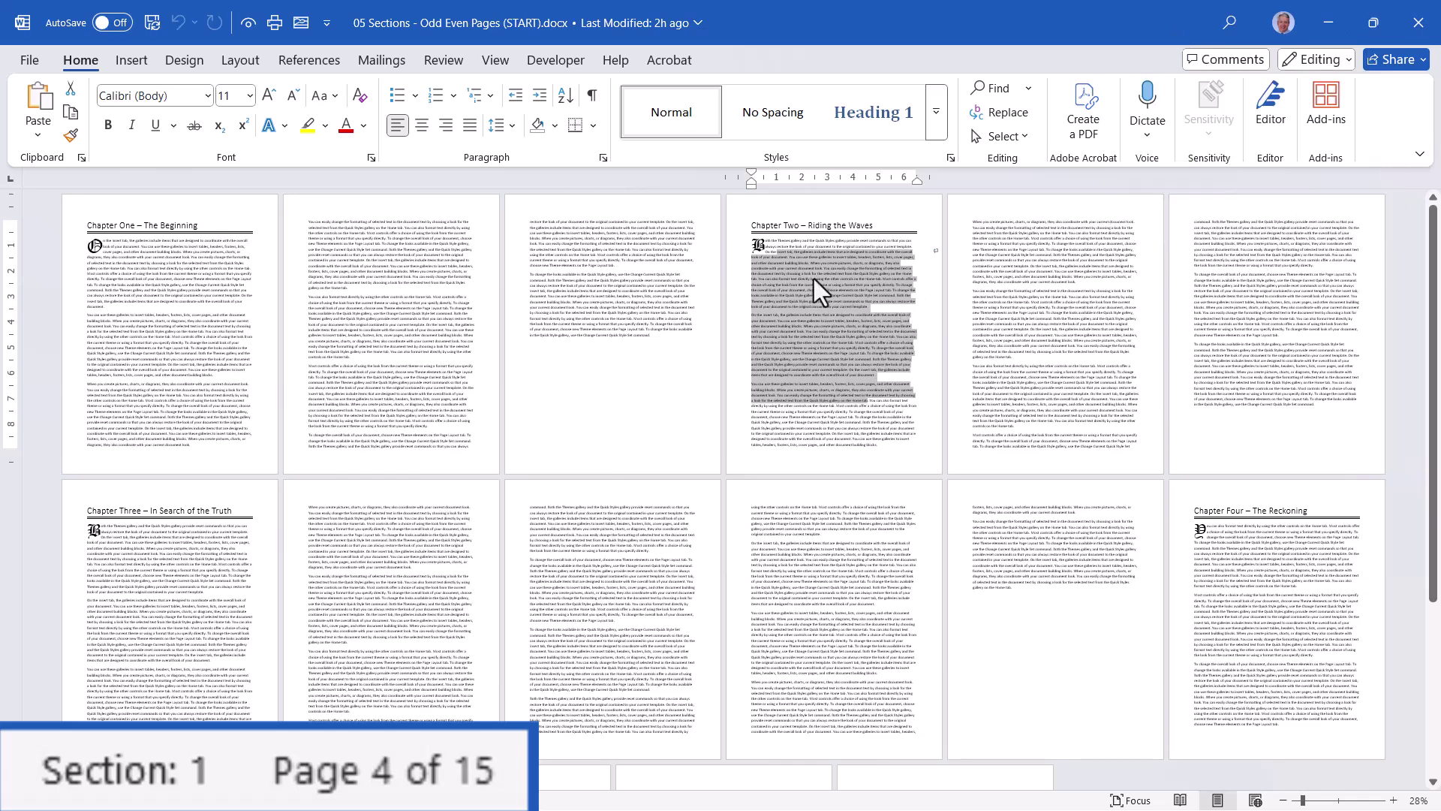
left_click(788, 277)
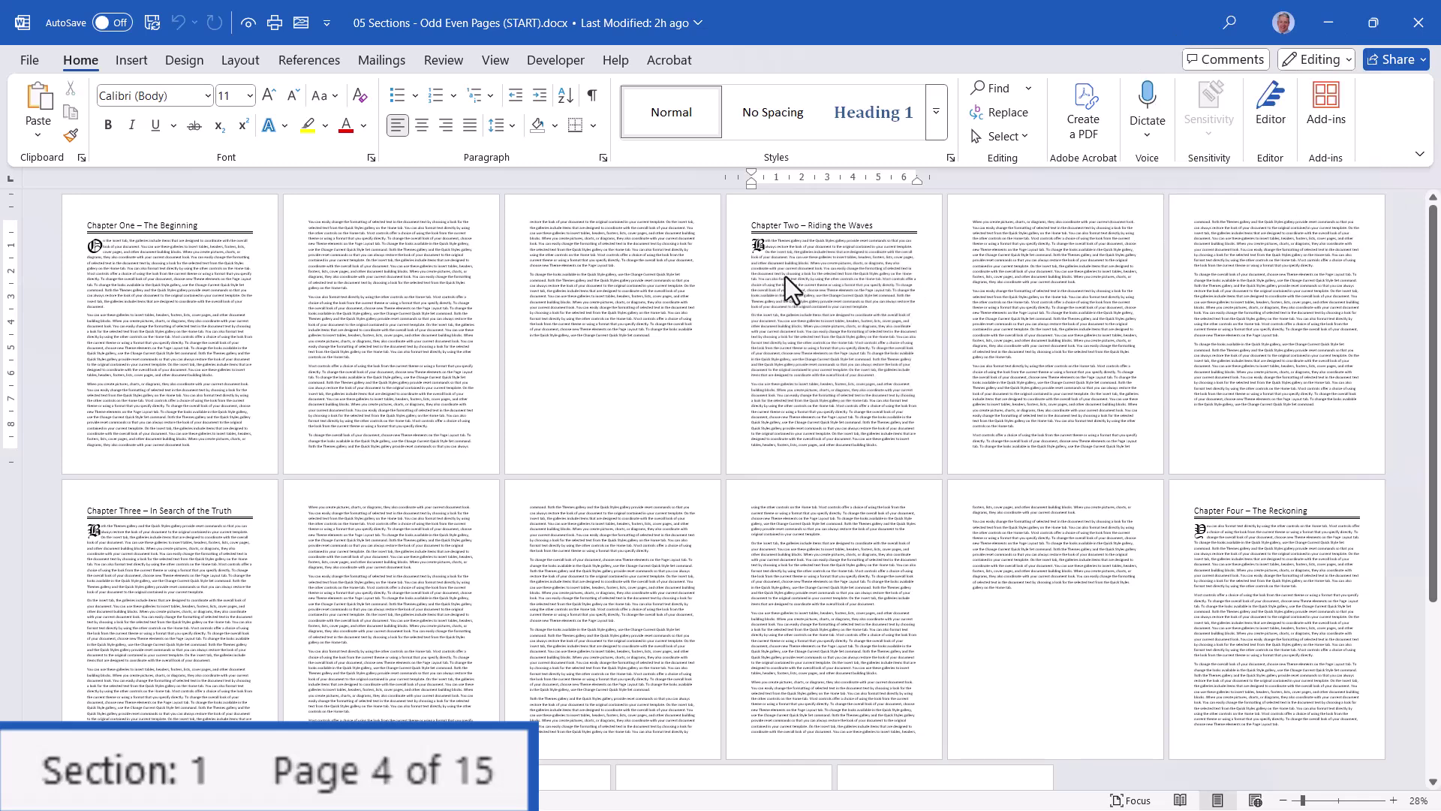
left_click_drag(751, 226, 862, 421)
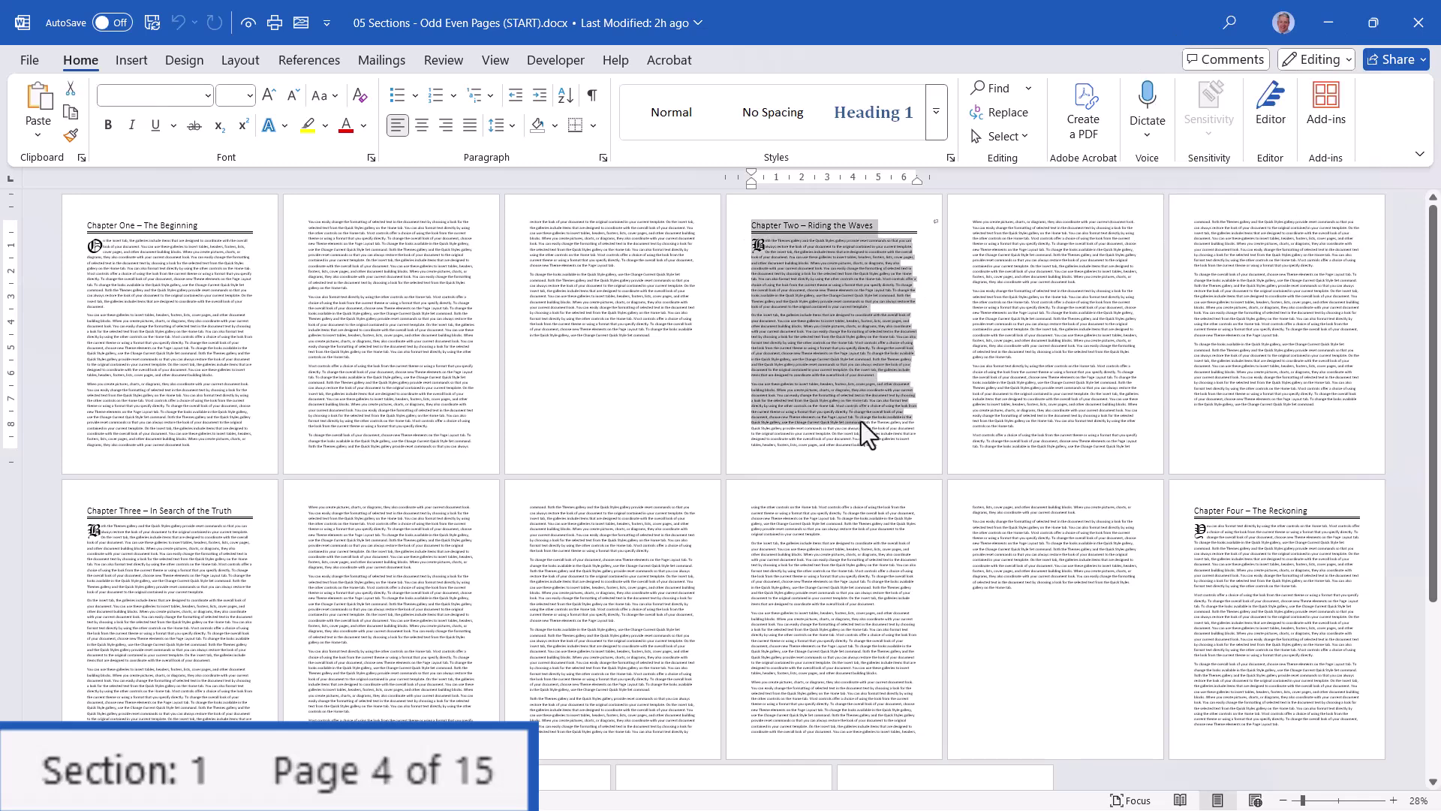
left_click(848, 390)
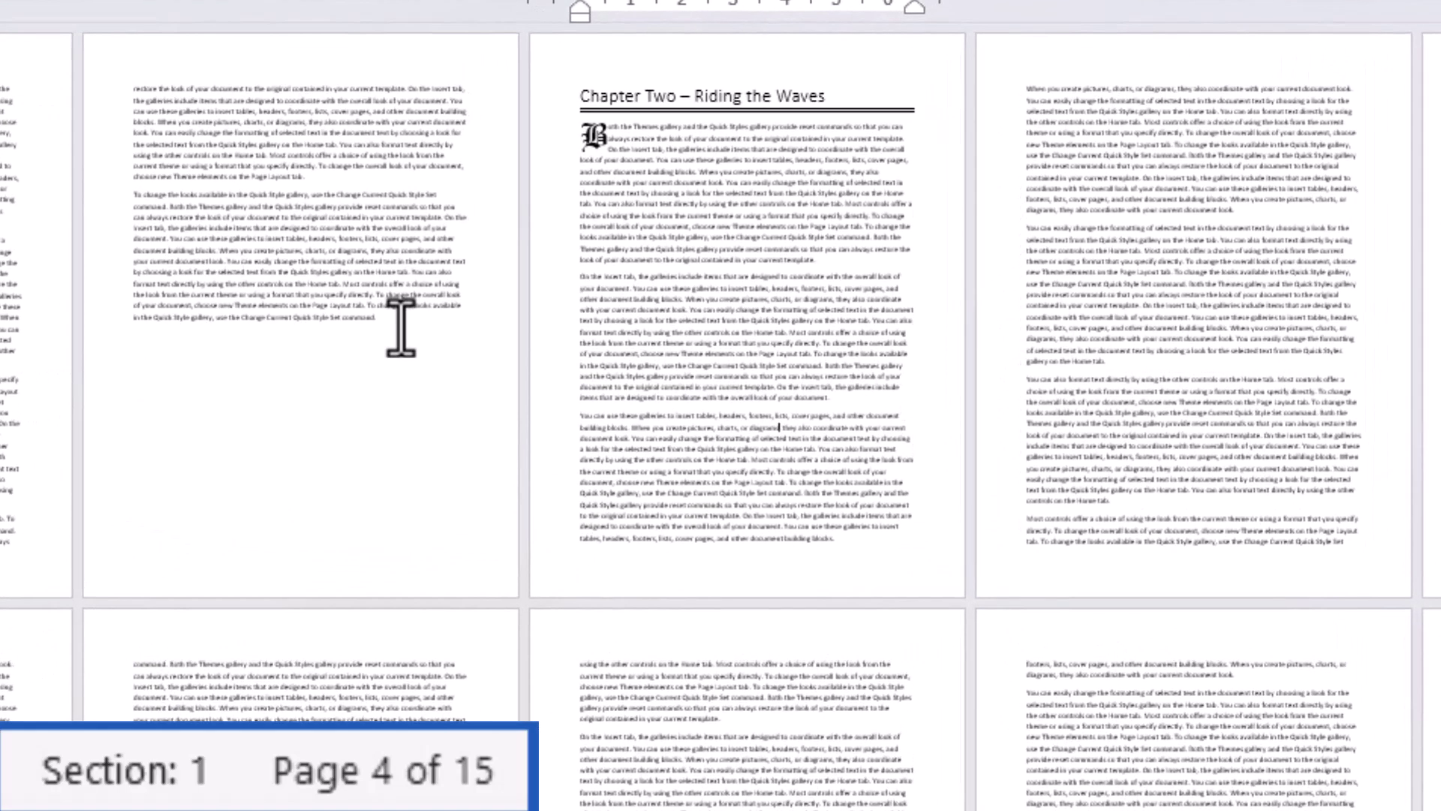
- Insert an extra page break at the end of Chapter One, and copy two paragraphs from page 2 to the end of that chapter's text
left_click(403, 330)
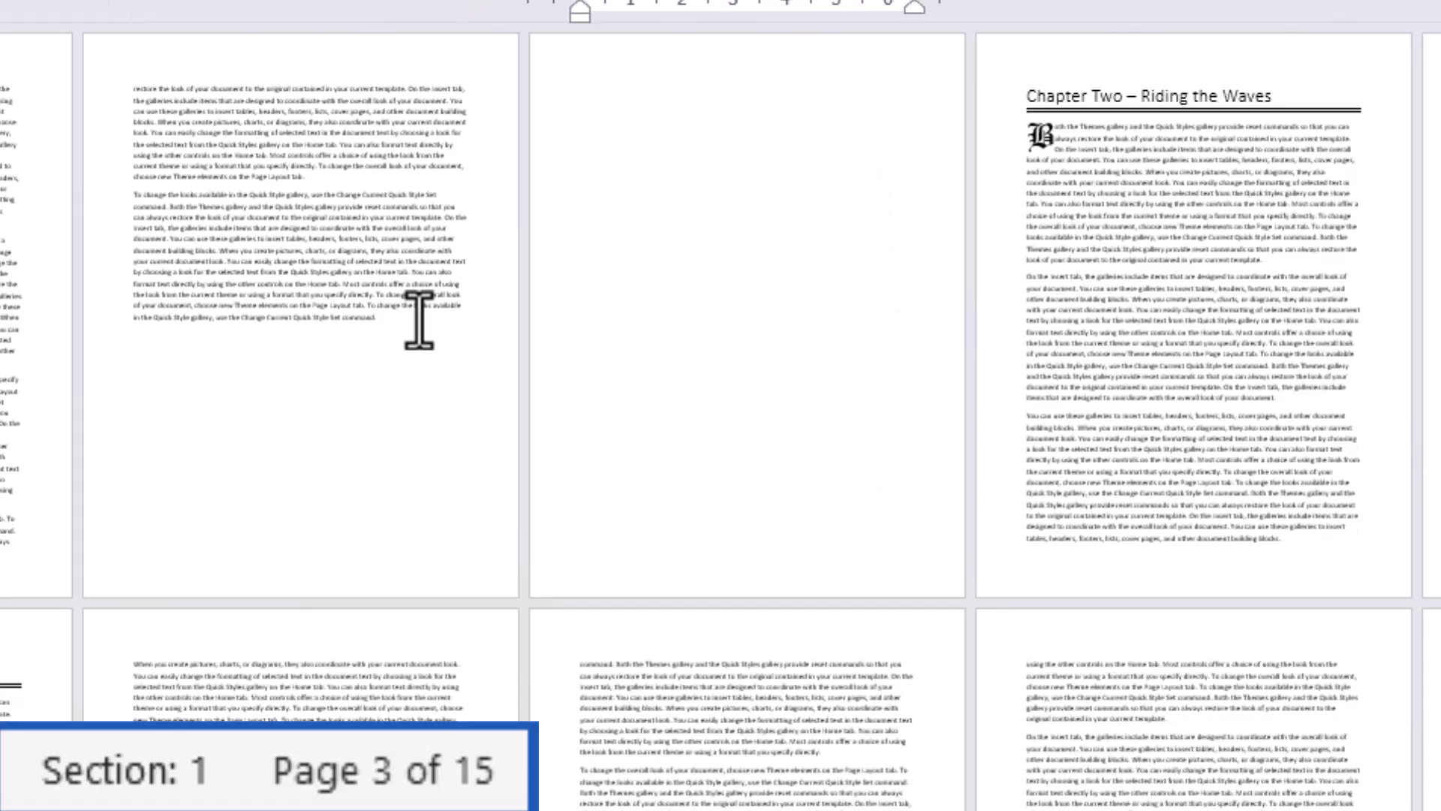
key("ctrl+Return")
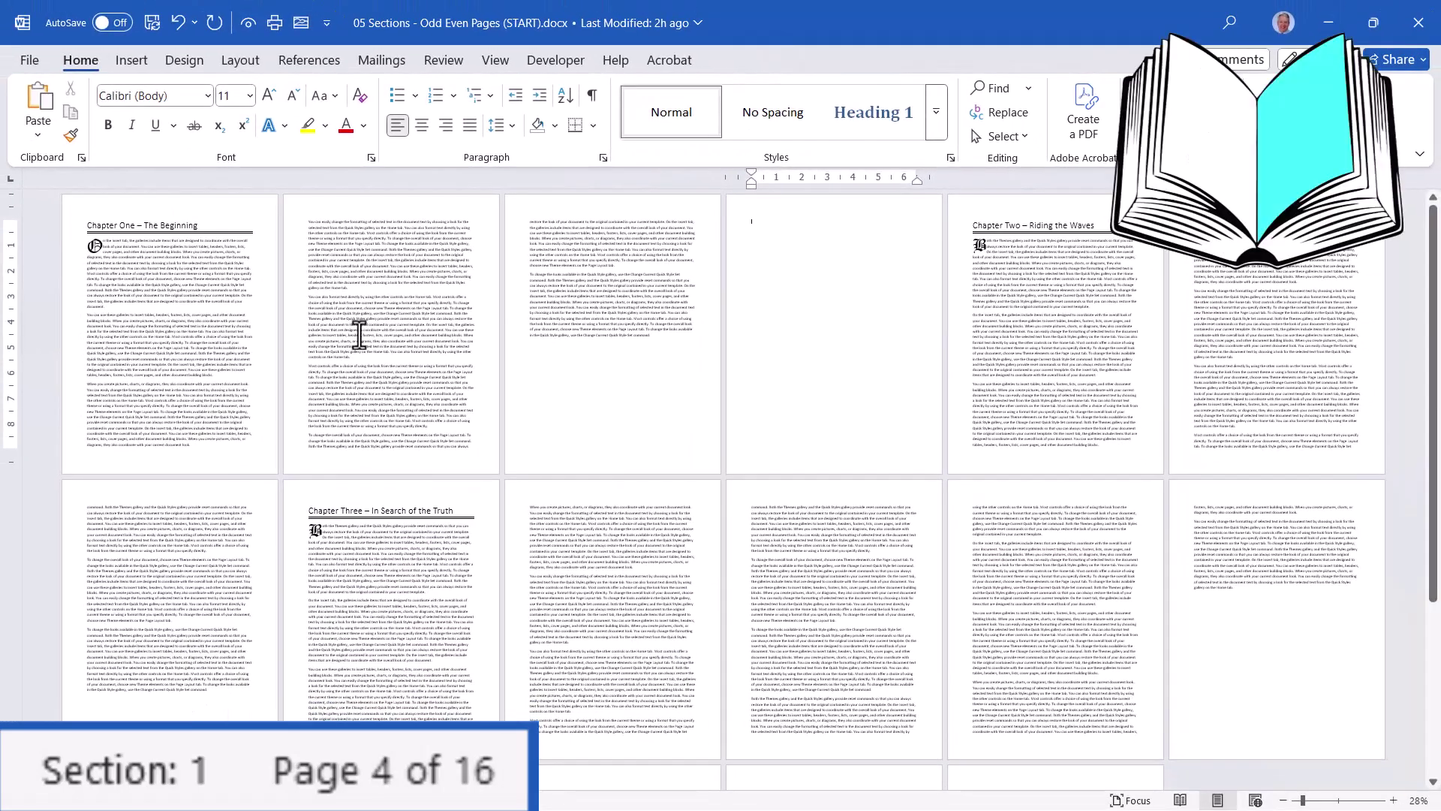
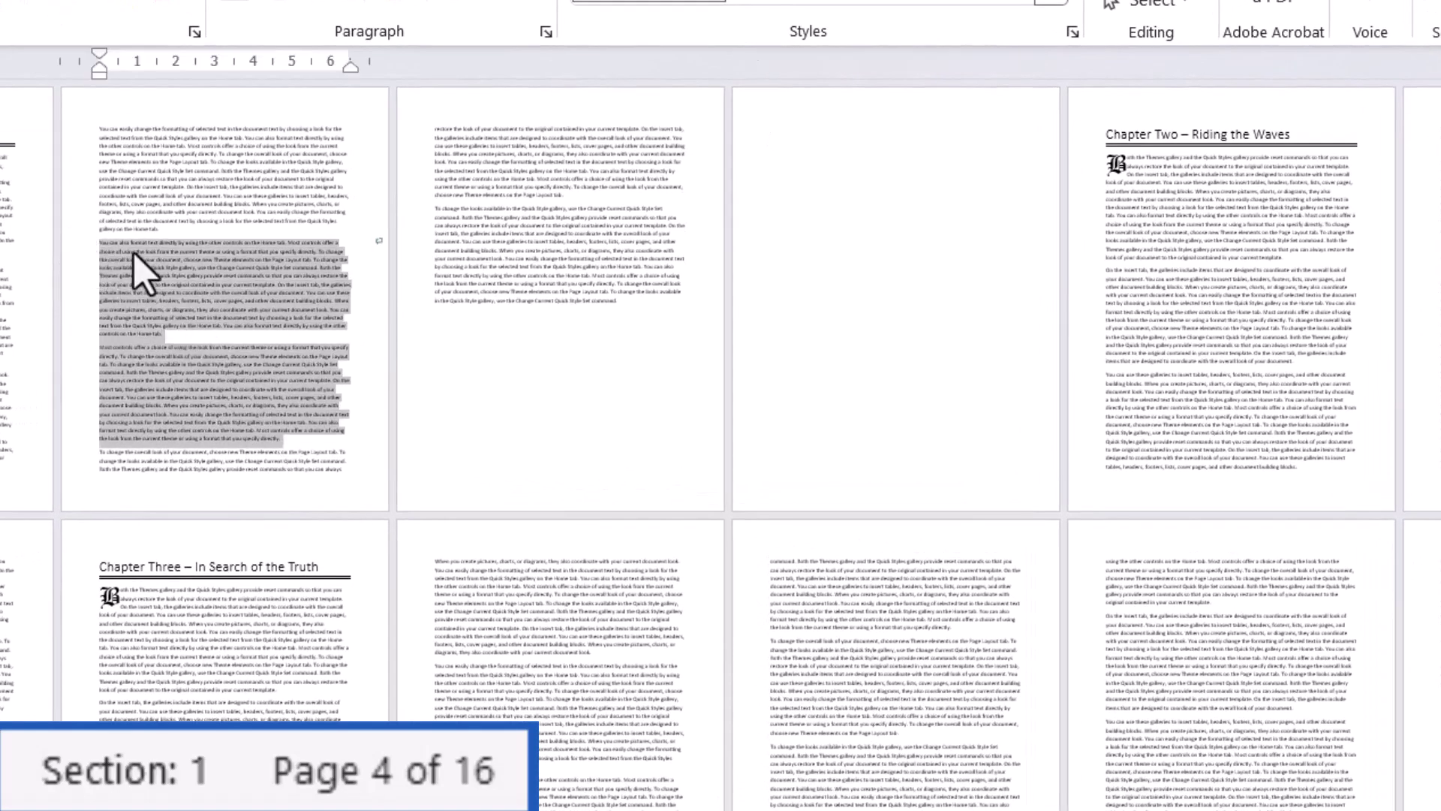
left_click_drag(135, 257, 997, 274)
left_click(1101, 264)
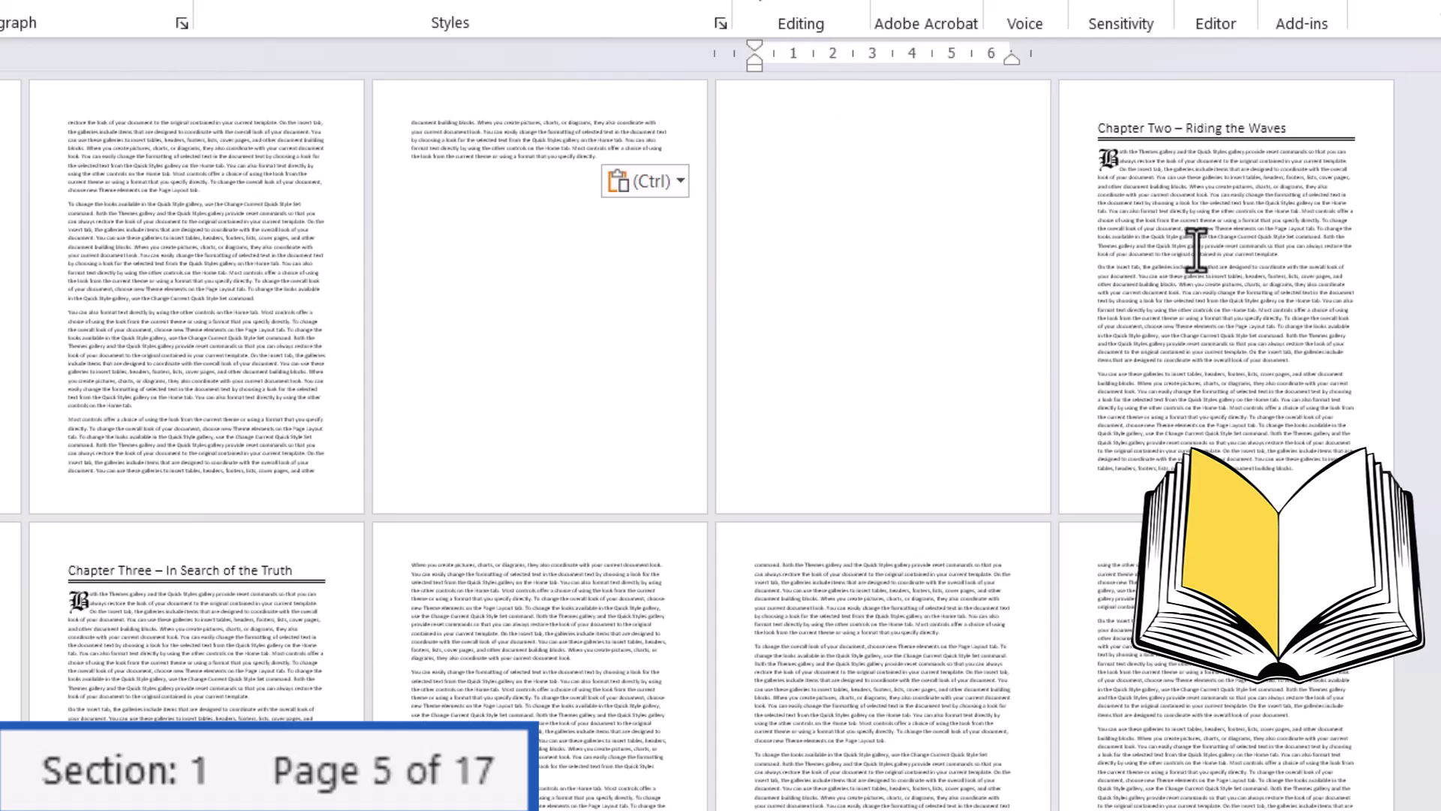
- Show the formatting marks and delete the extra page break and empty paragraph above the Chapter Two heading
key("ctrl+shift+8")
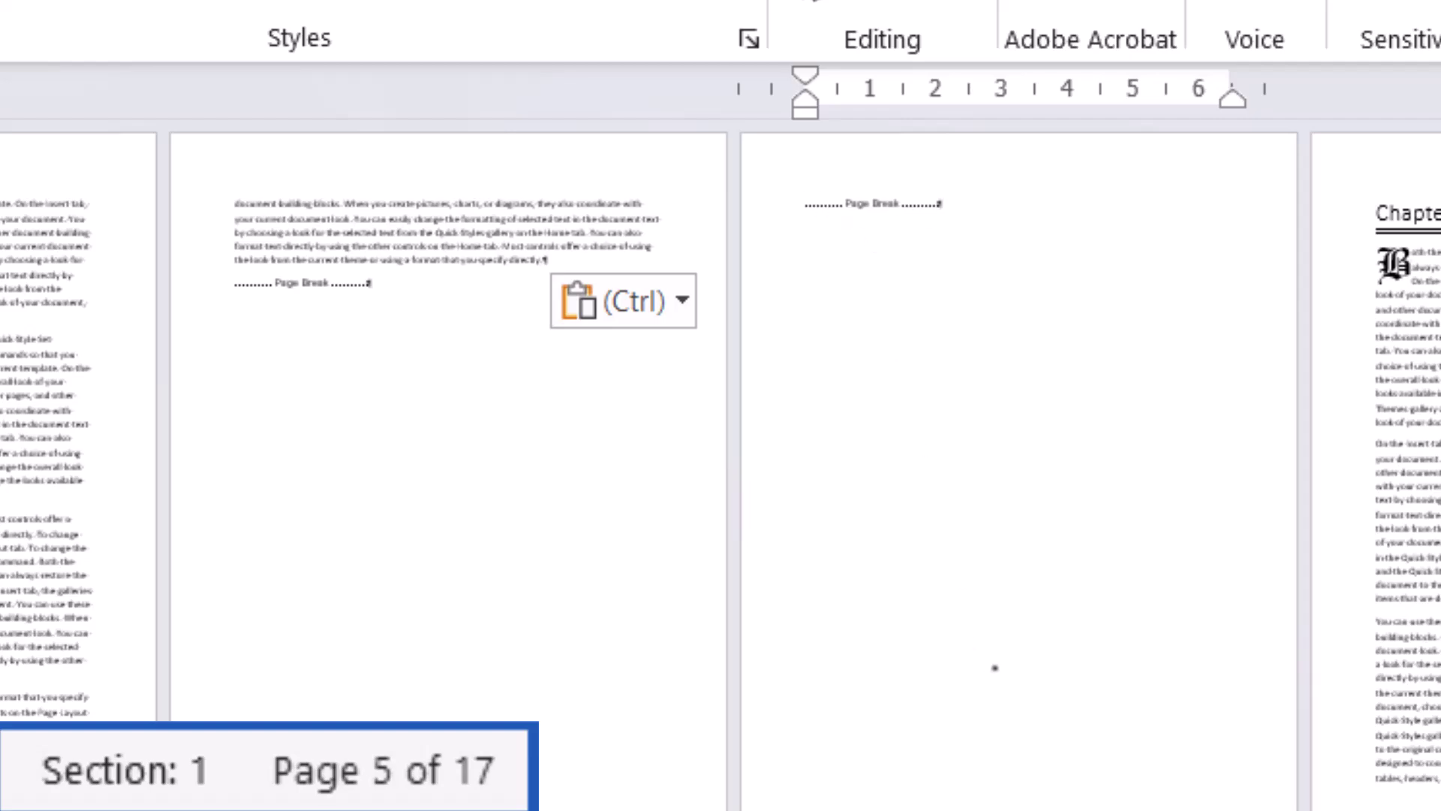
key("Delete")
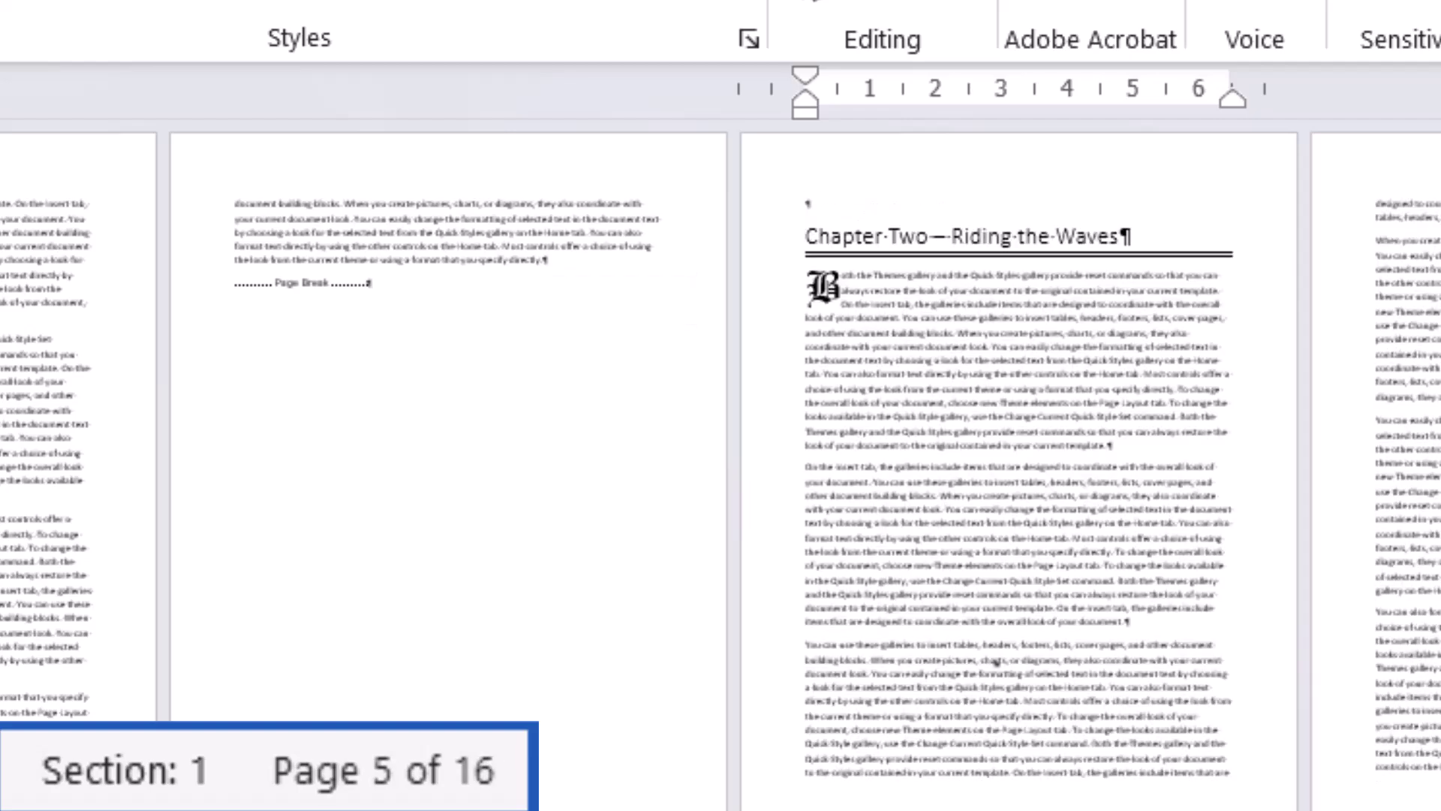
key("Delete")
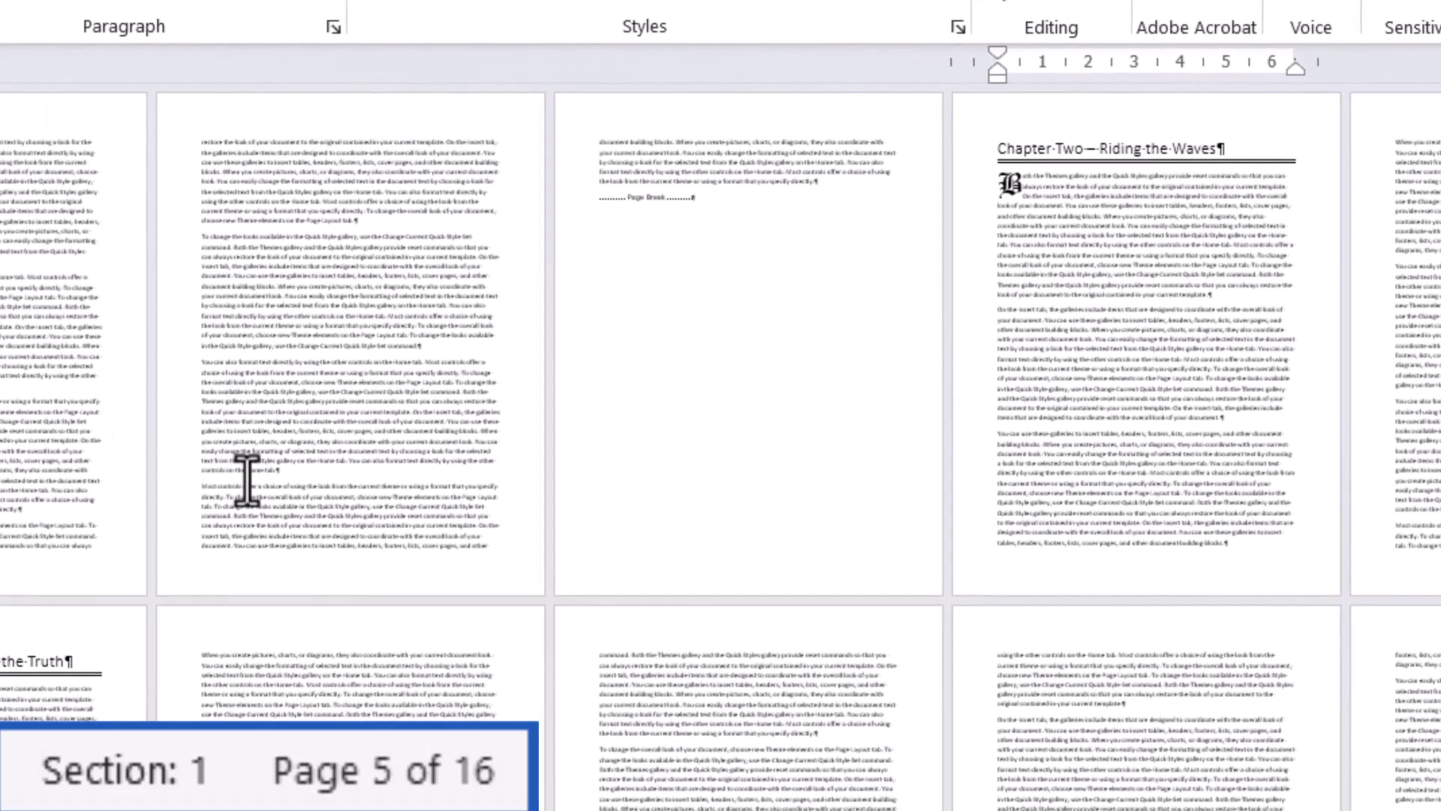
- Delete the page 3 paragraph beginning "You can also format text directly" to shorten Chapter One
left_click_drag(242, 448, 193, 363)
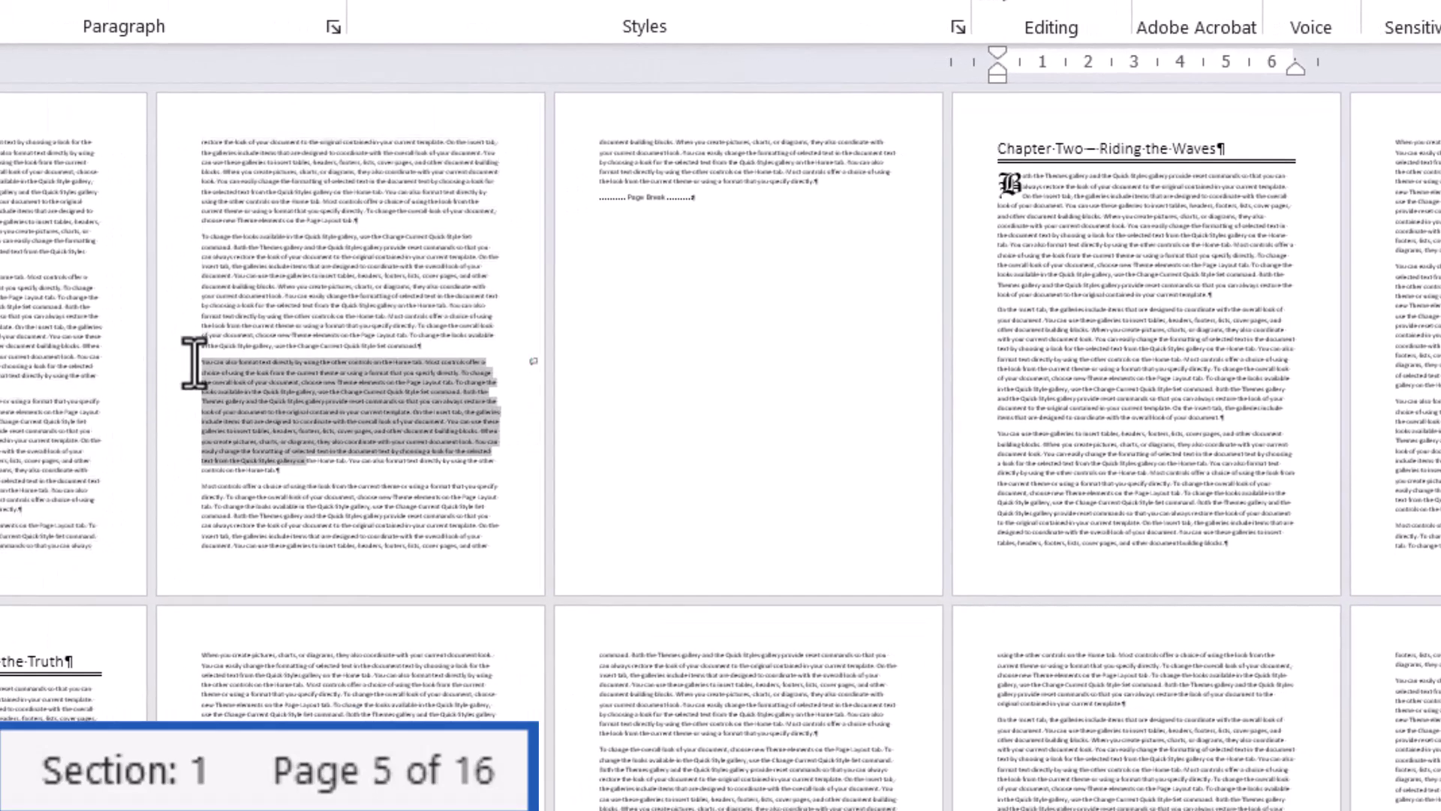
key("Delete")
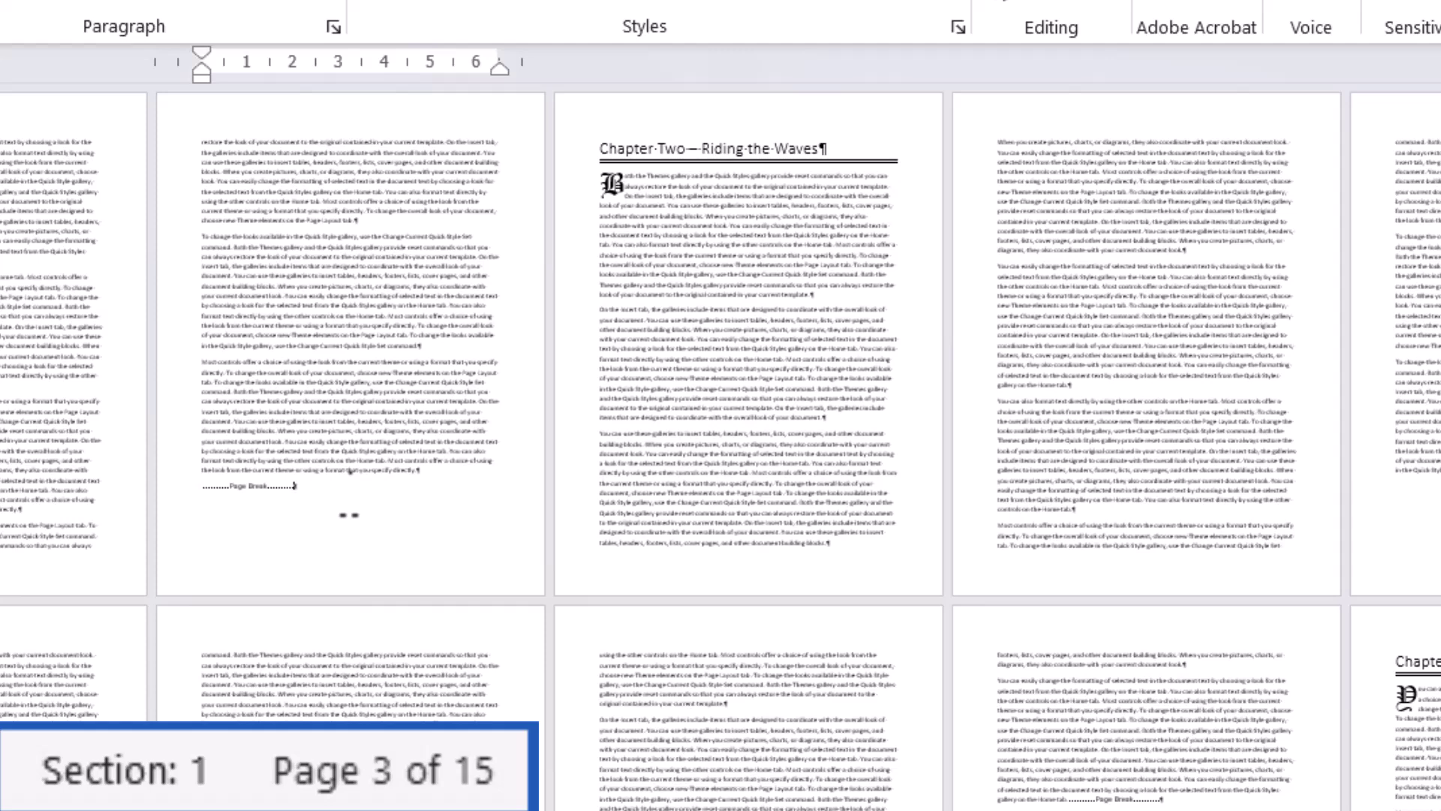
key("ctrl+Return")
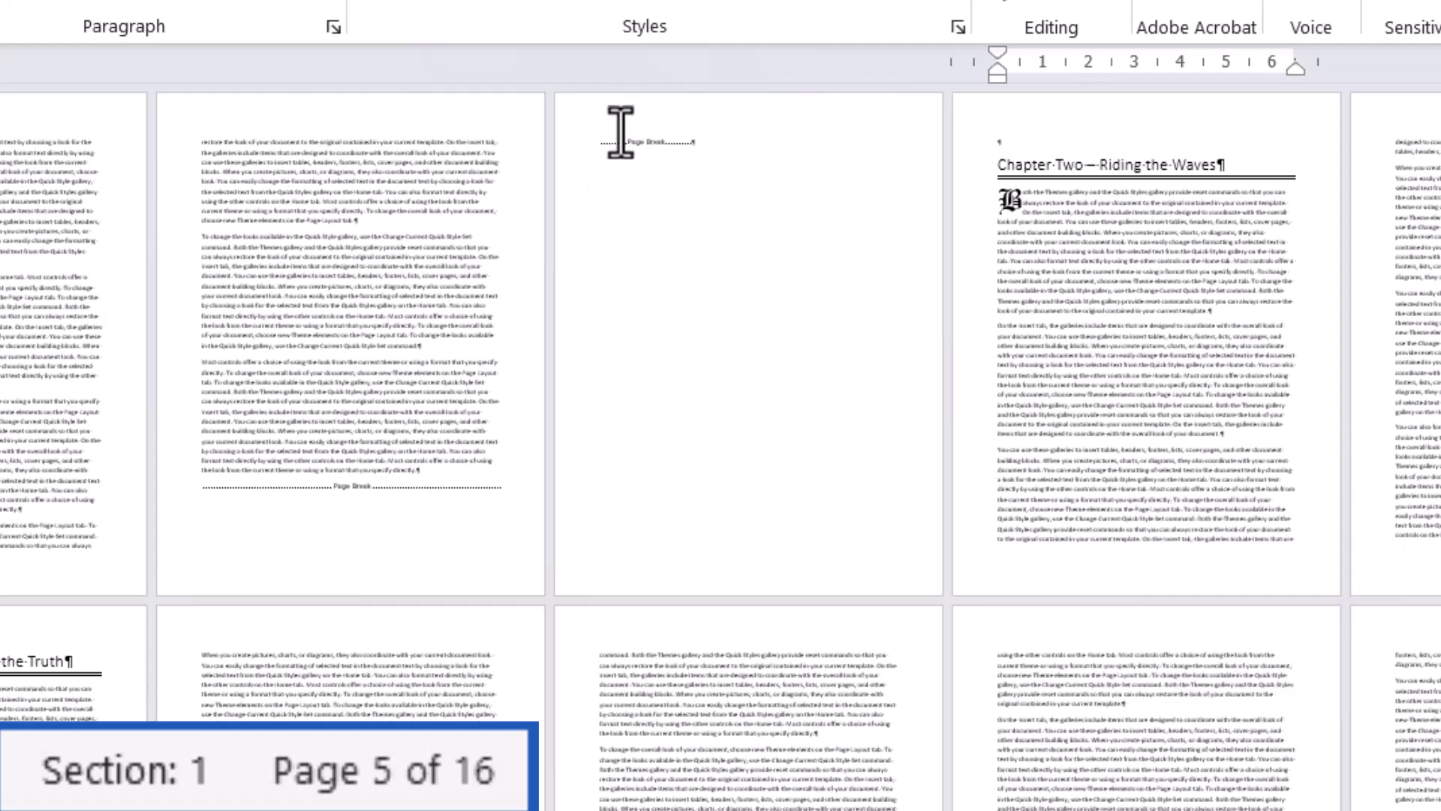
left_click(599, 141)
key("BackSpace")
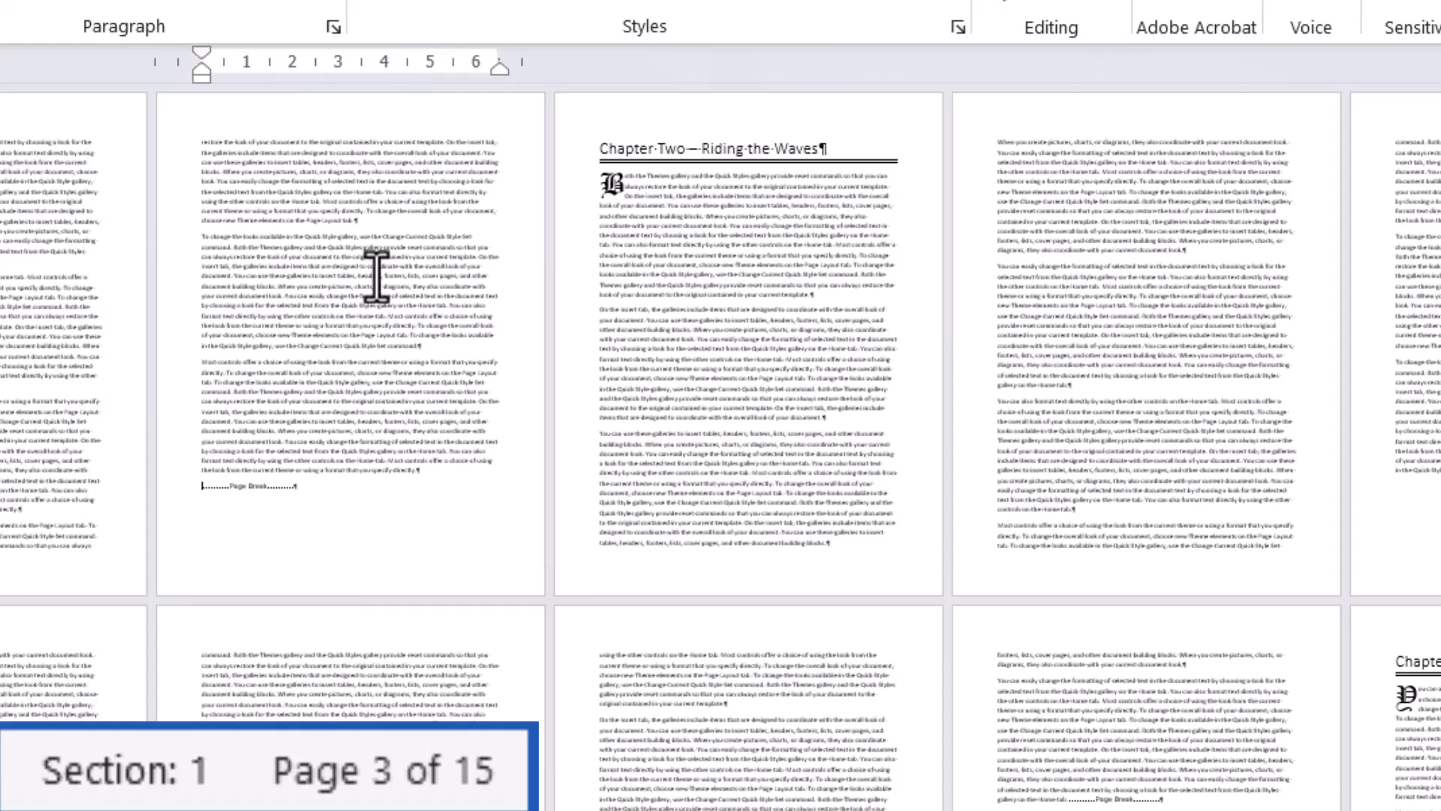
- Replace the page break between Chapter One and Chapter Two with an Odd Page section break
key("Delete")
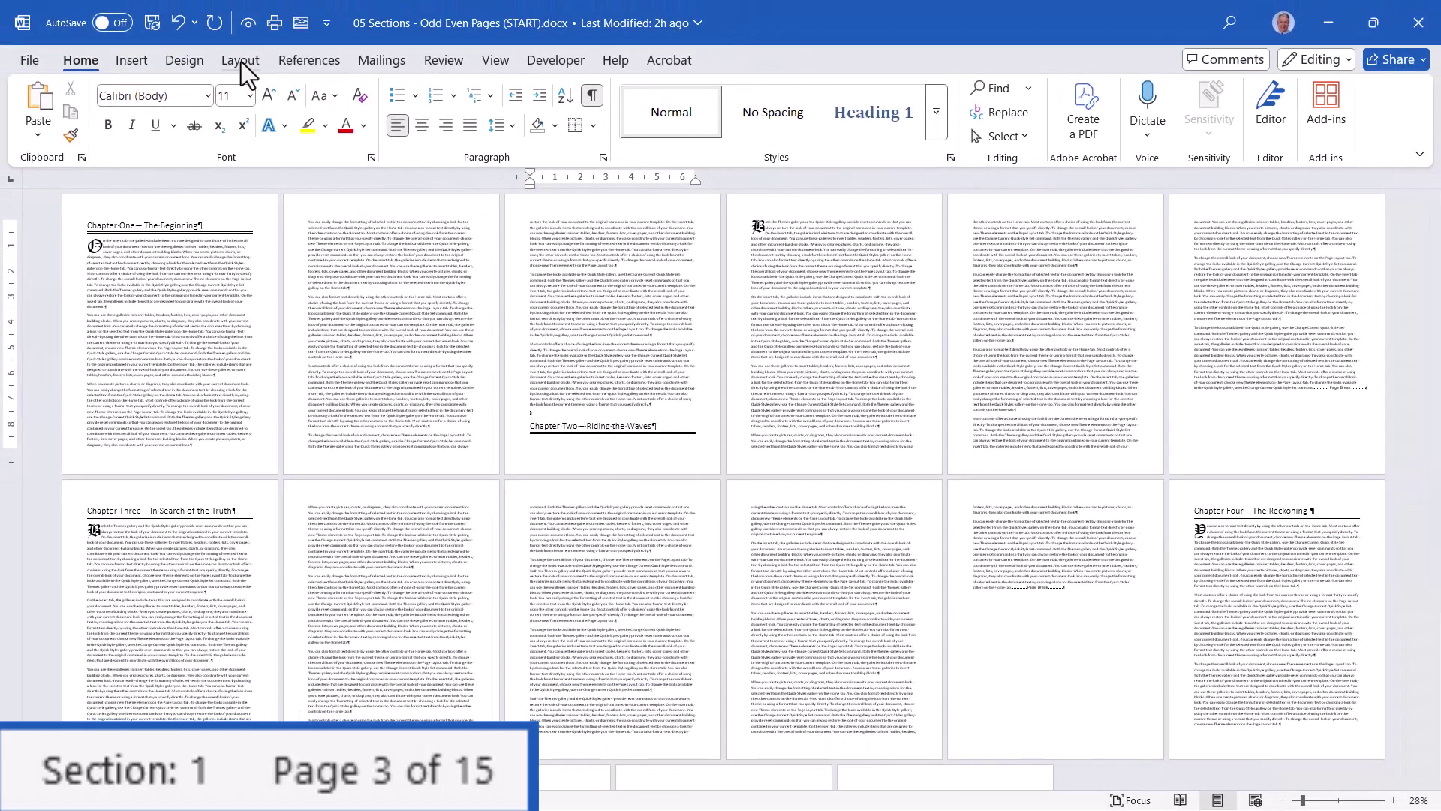
left_click(241, 62)
left_click(256, 87)
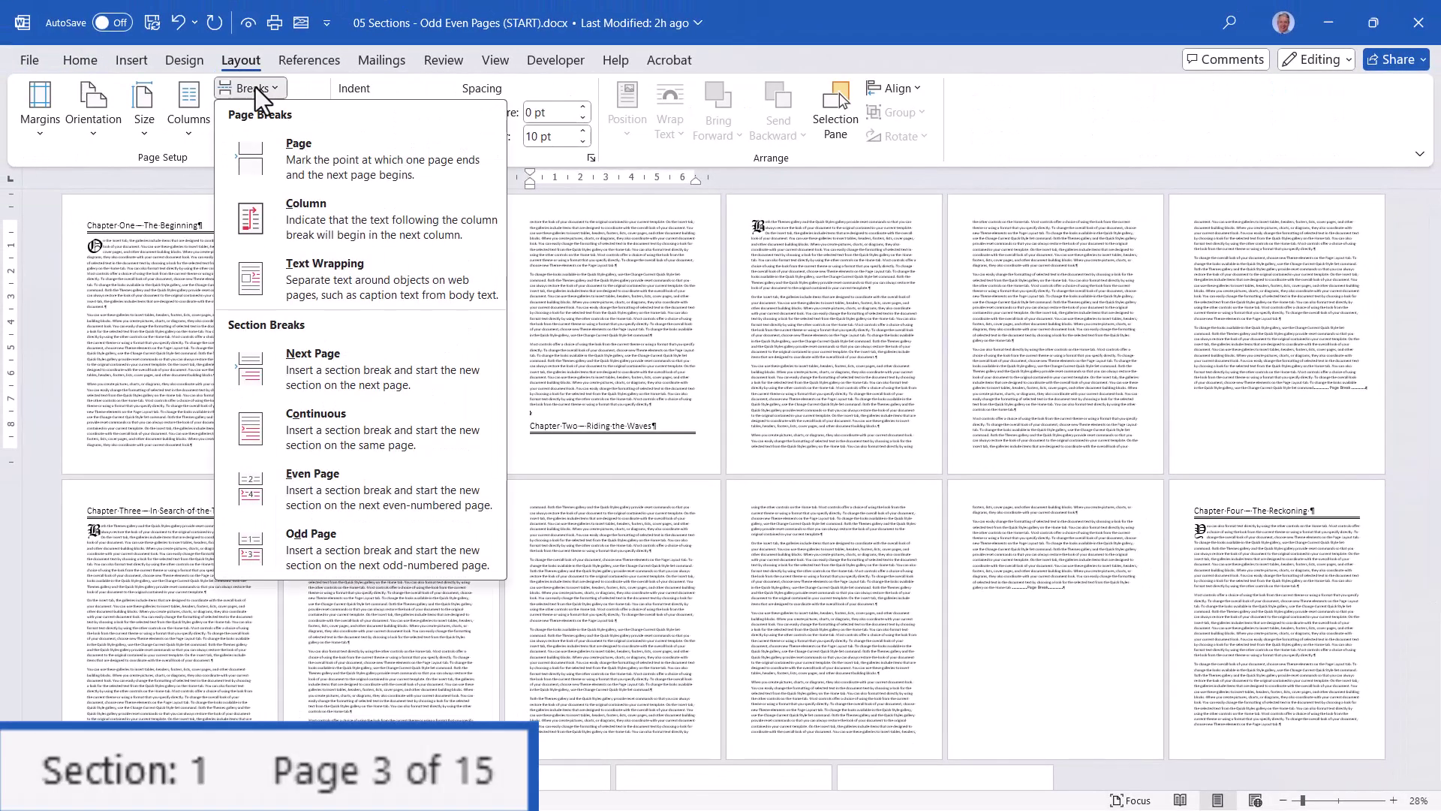
left_click(313, 539)
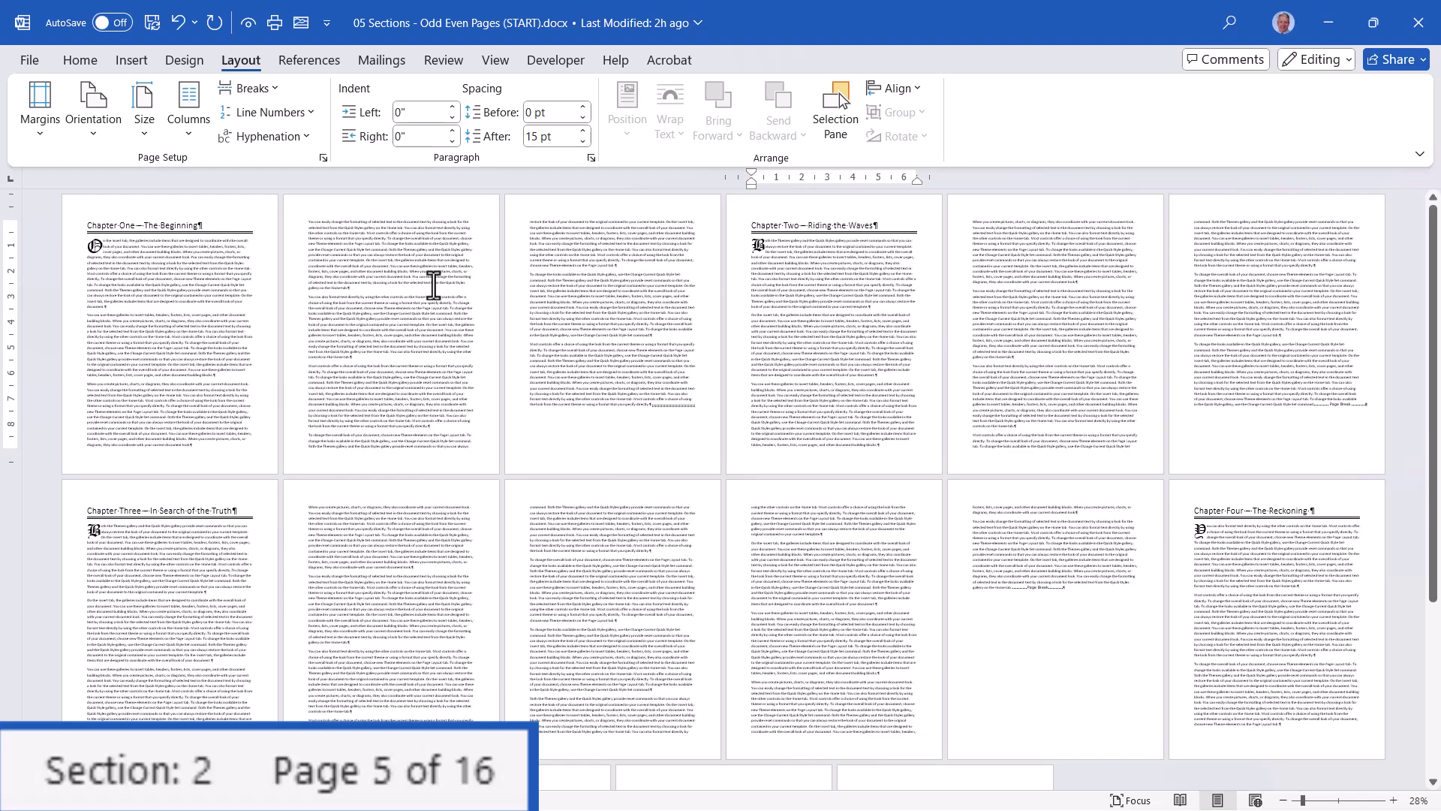
- Check the section and page numbers of Chapter One's pages and of Chapter Two's first page
left_click(184, 264)
left_click_drag(193, 246, 633, 408)
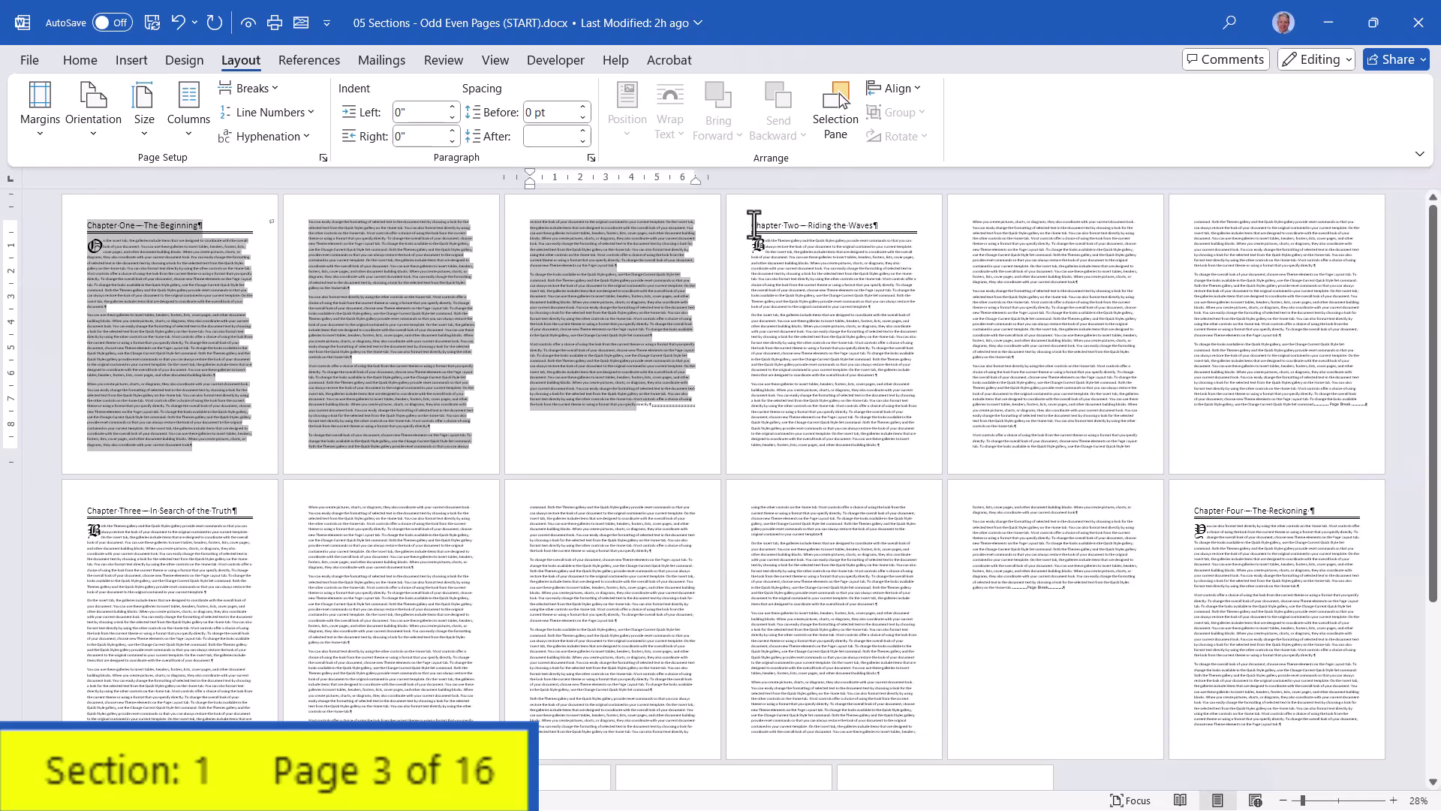
left_click_drag(750, 221, 1132, 374)
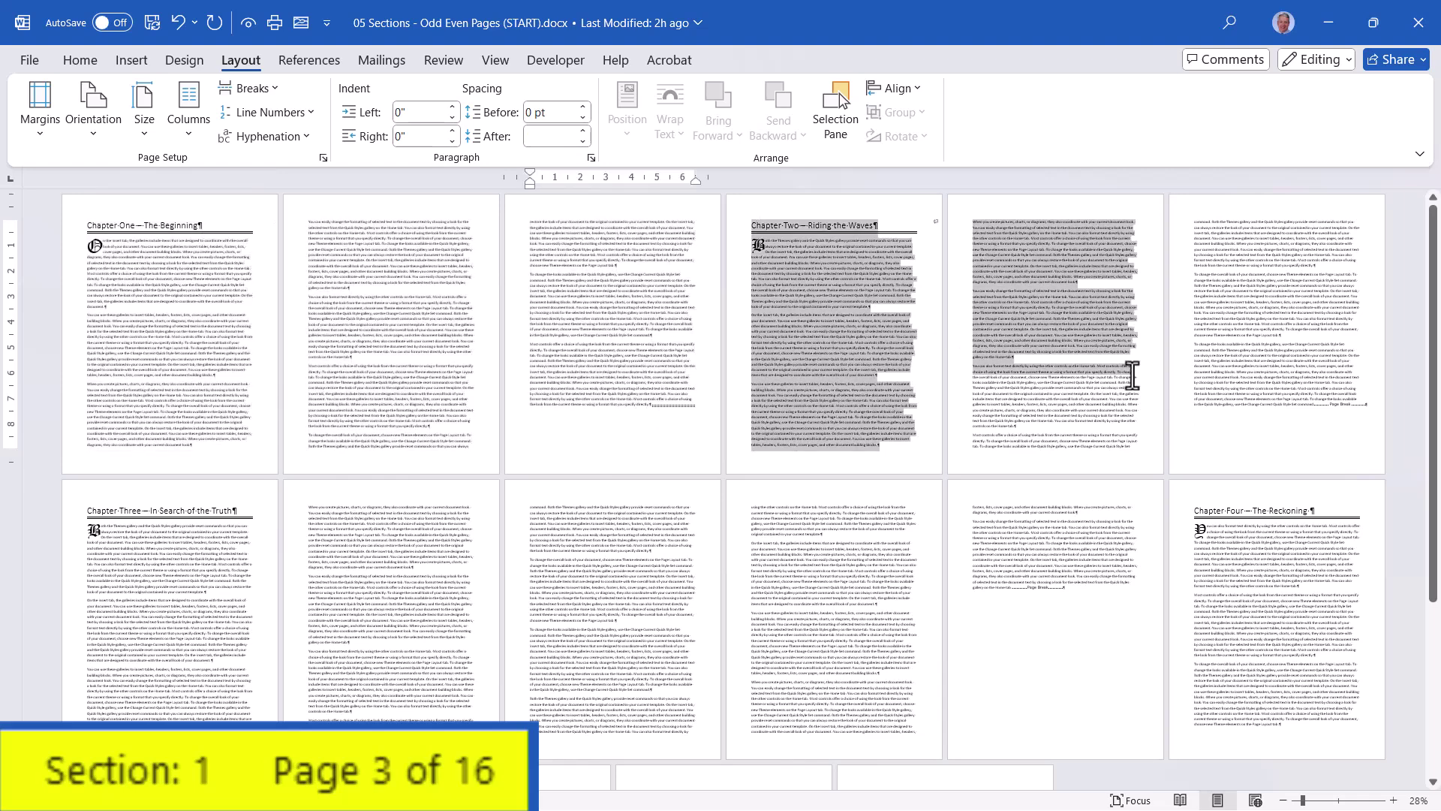
left_click(165, 286)
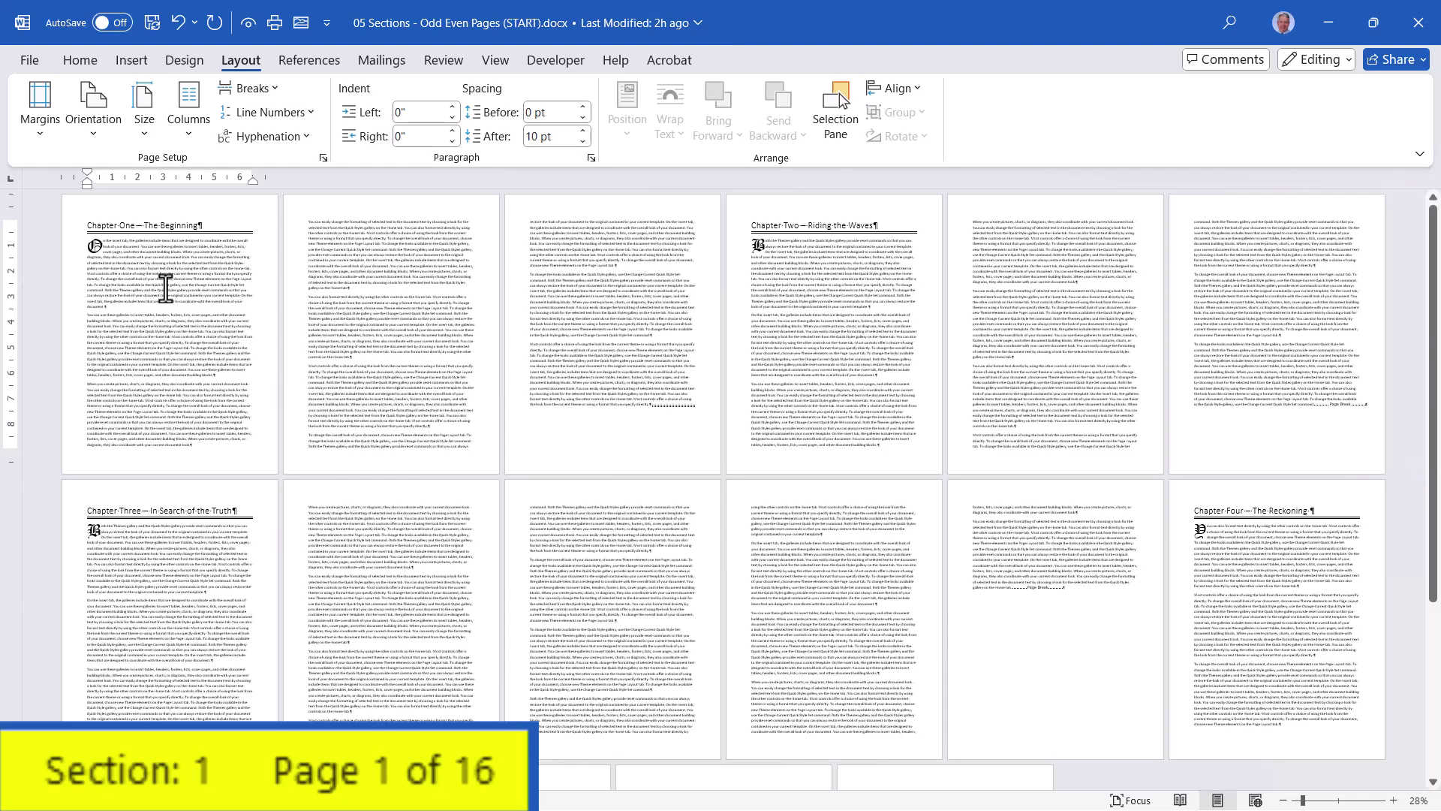
left_click(410, 274)
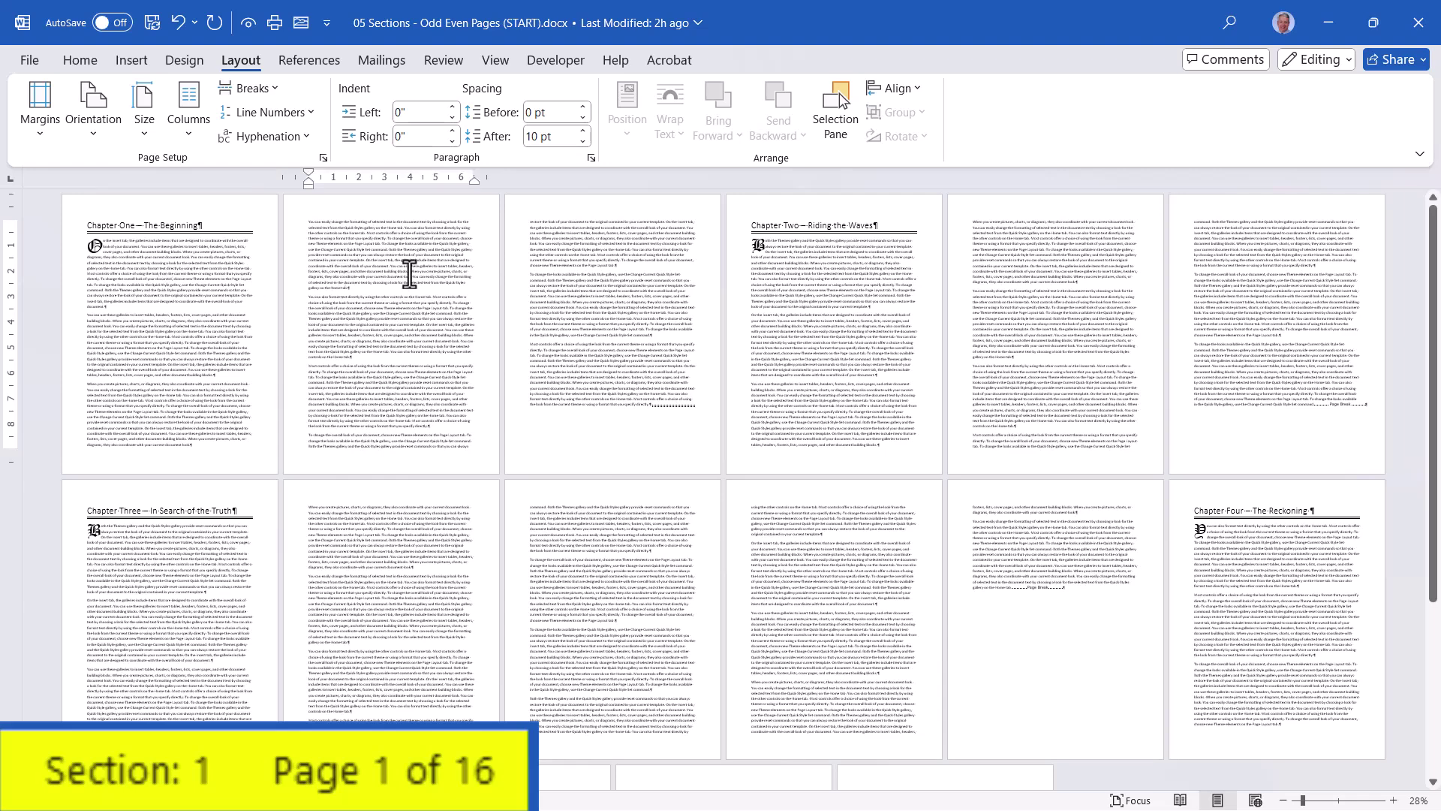
left_click(668, 240)
left_click(811, 294)
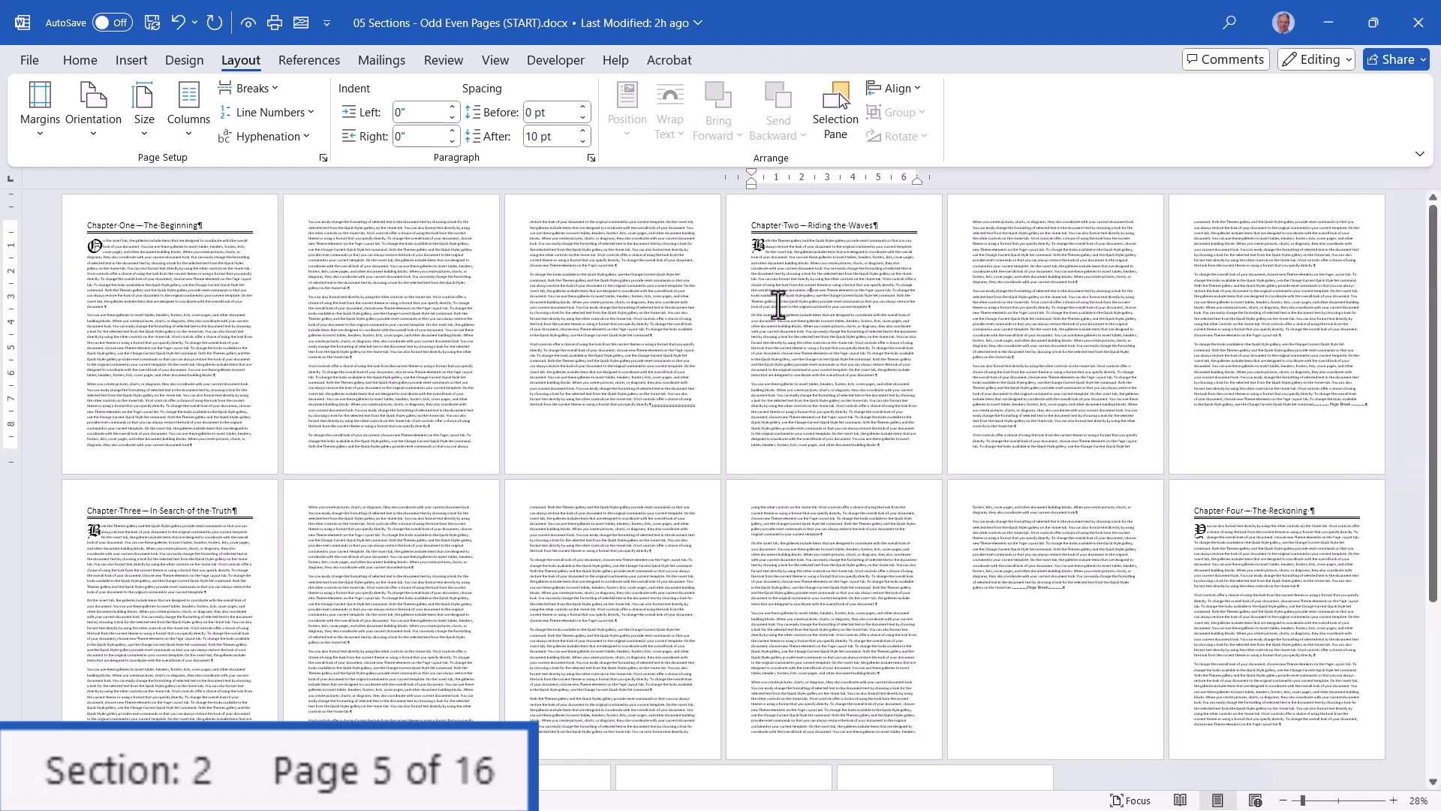
- Duplicate body text on page 3 to extend Chapter One onto page 4, and check the page numbers at Chapter Two's end and Chapter Three's start
left_click_drag(644, 332, 632, 269)
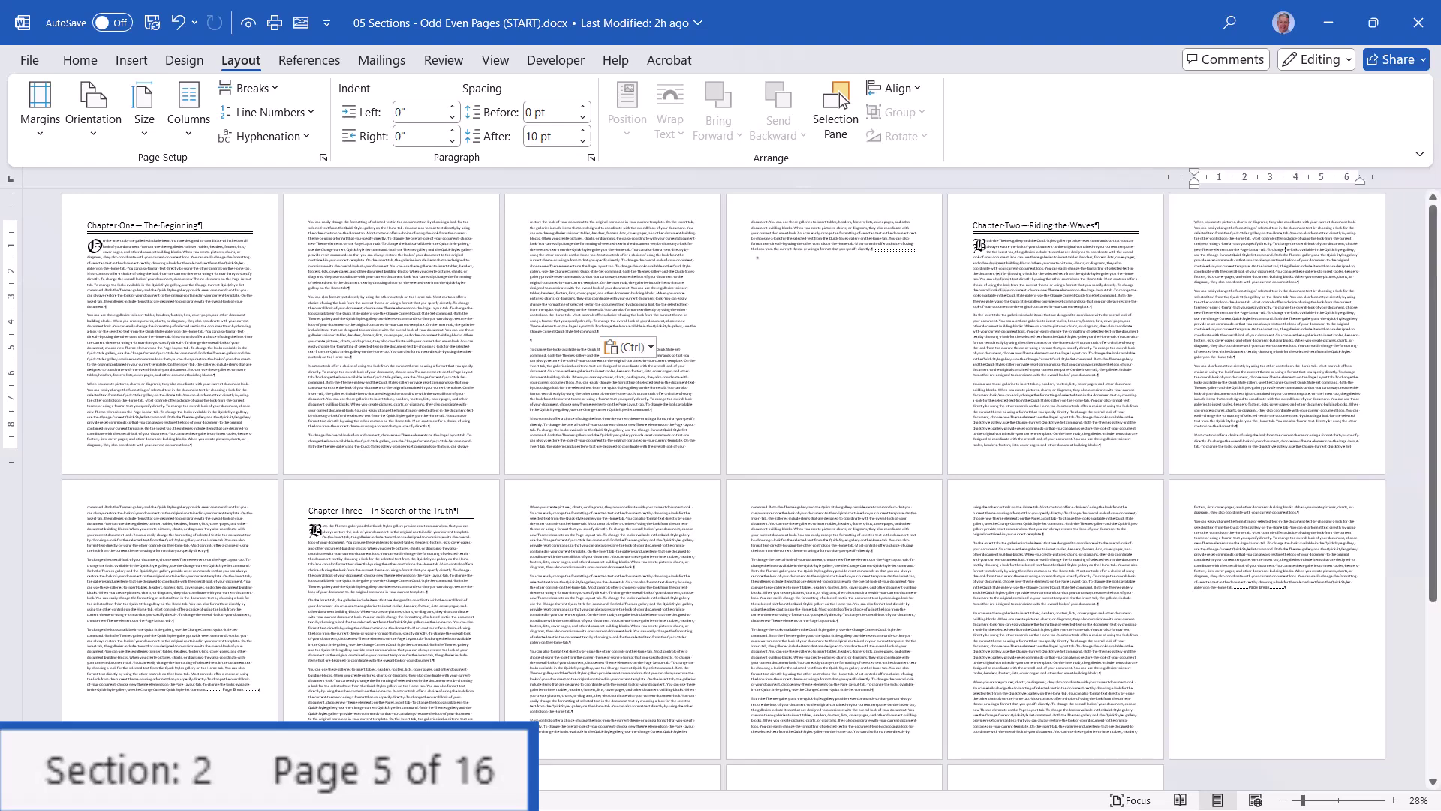
left_click(152, 563)
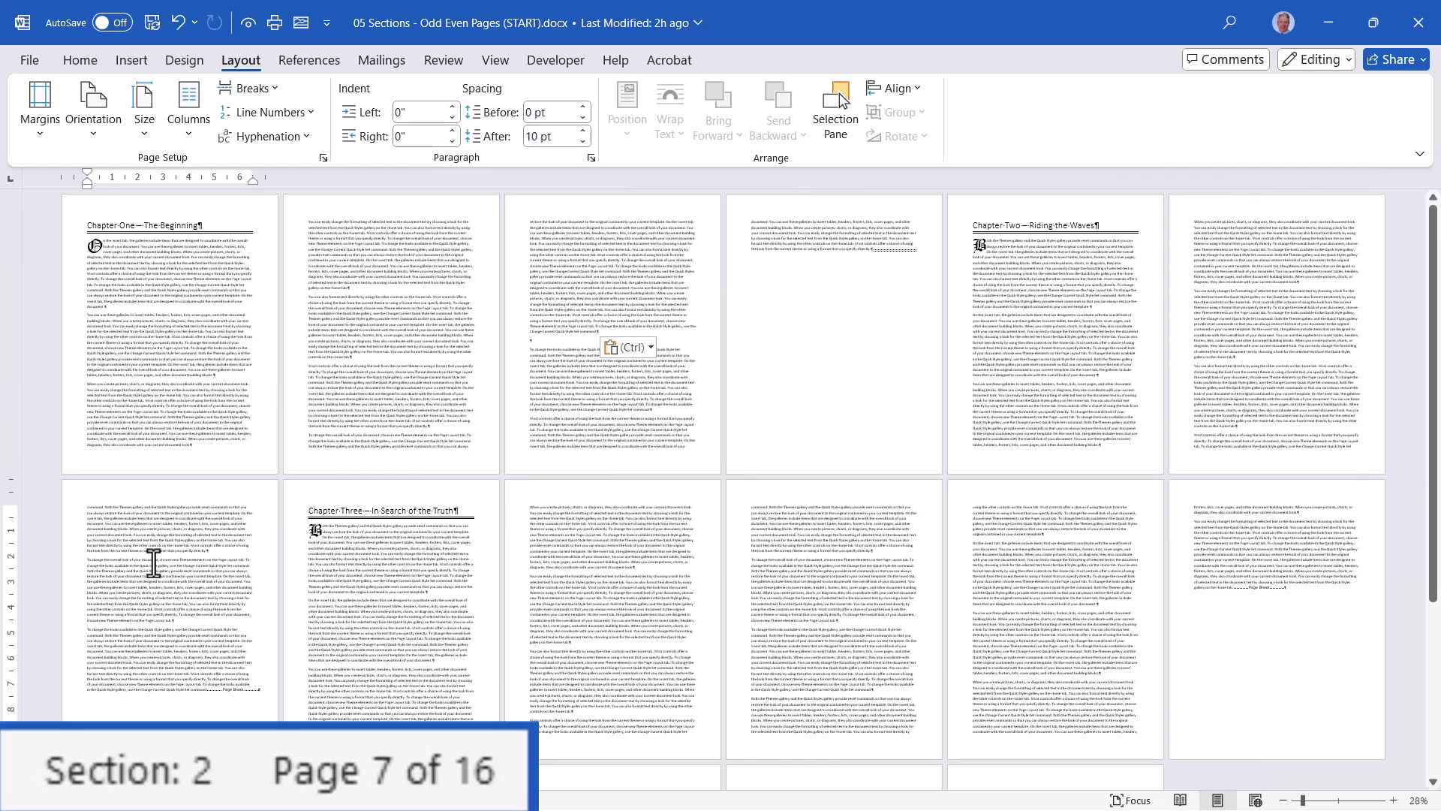
left_click(376, 550)
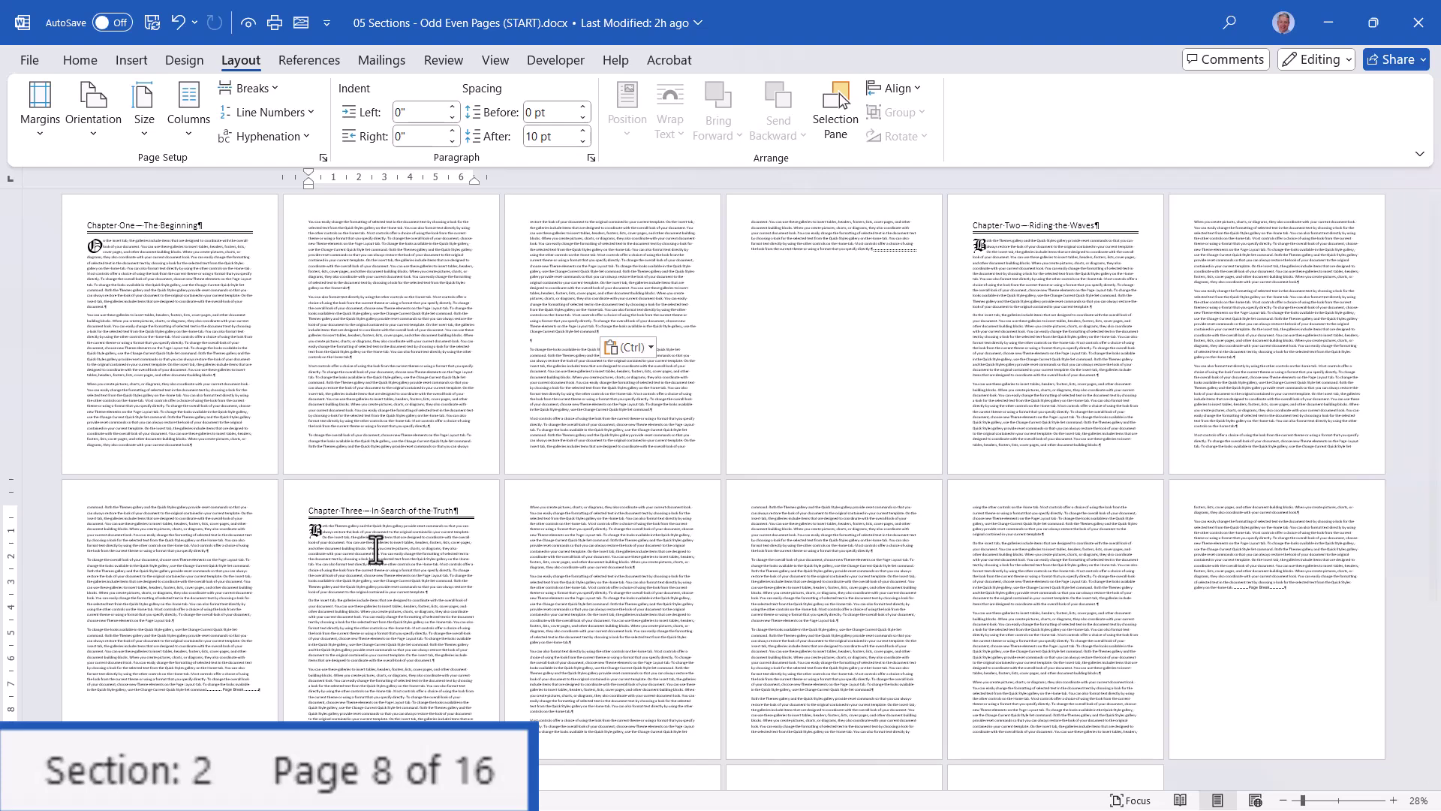
- Replace the page break at the end of Chapter Two with an Odd Page section break
left_click(274, 687)
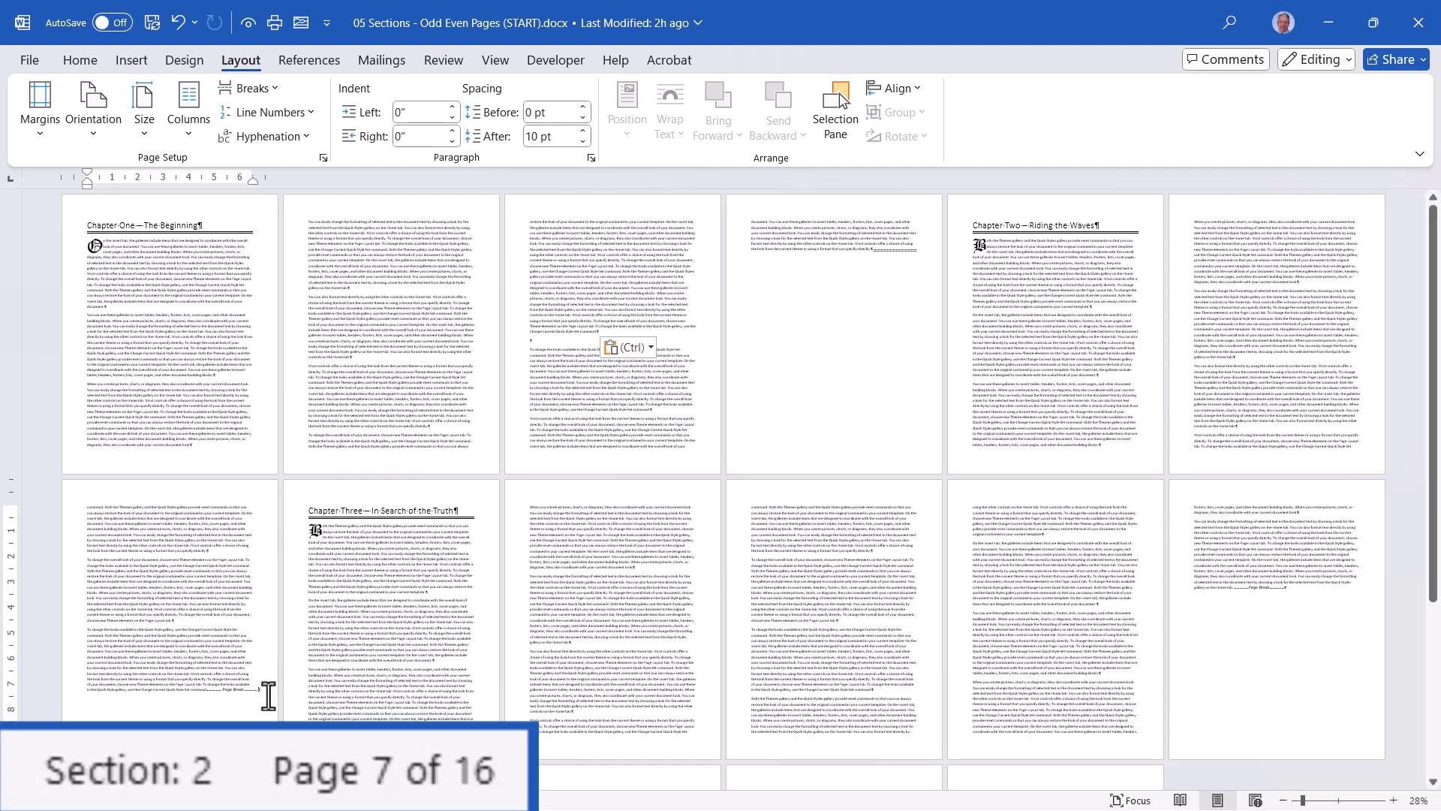
key("ctrl+z")
left_click(251, 87)
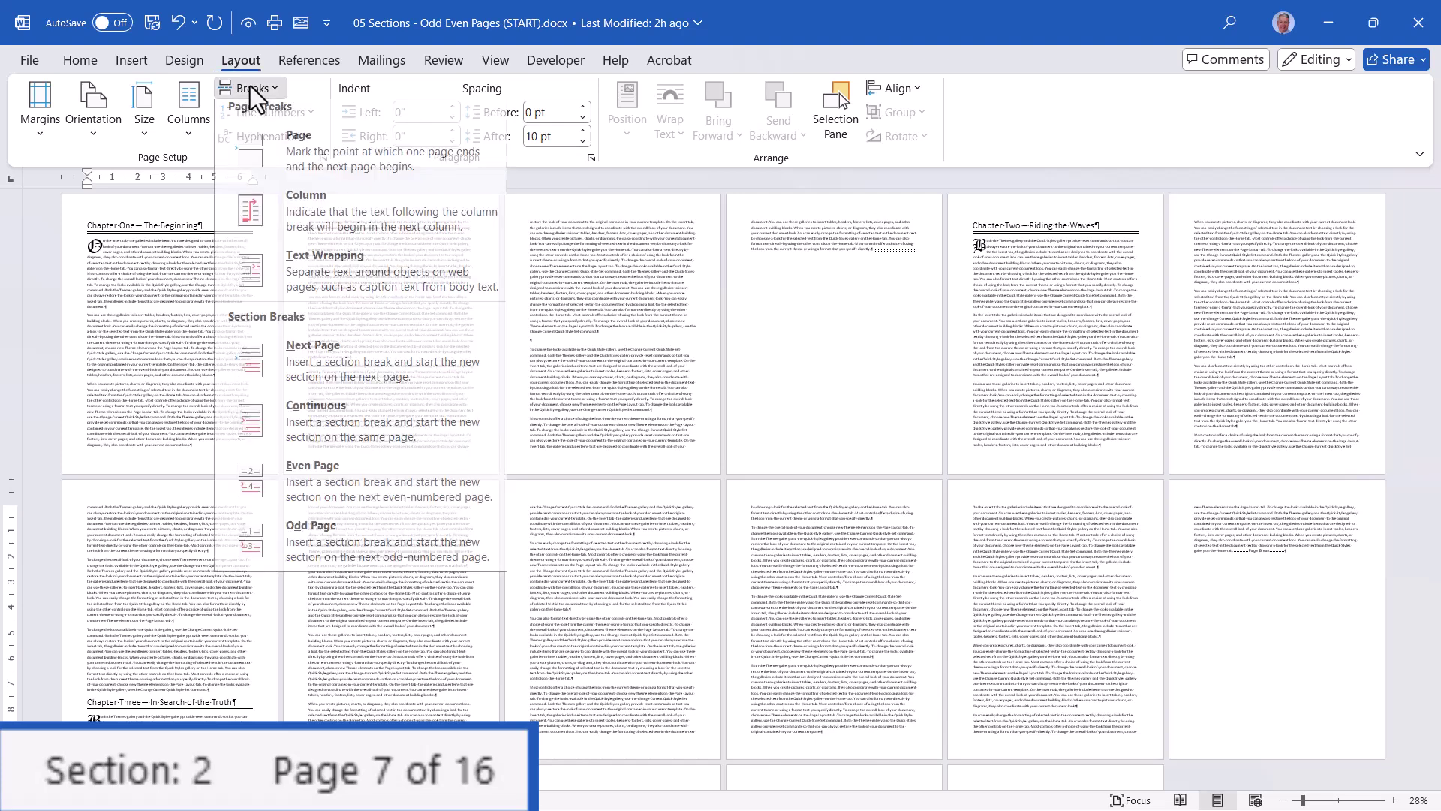
left_click(291, 536)
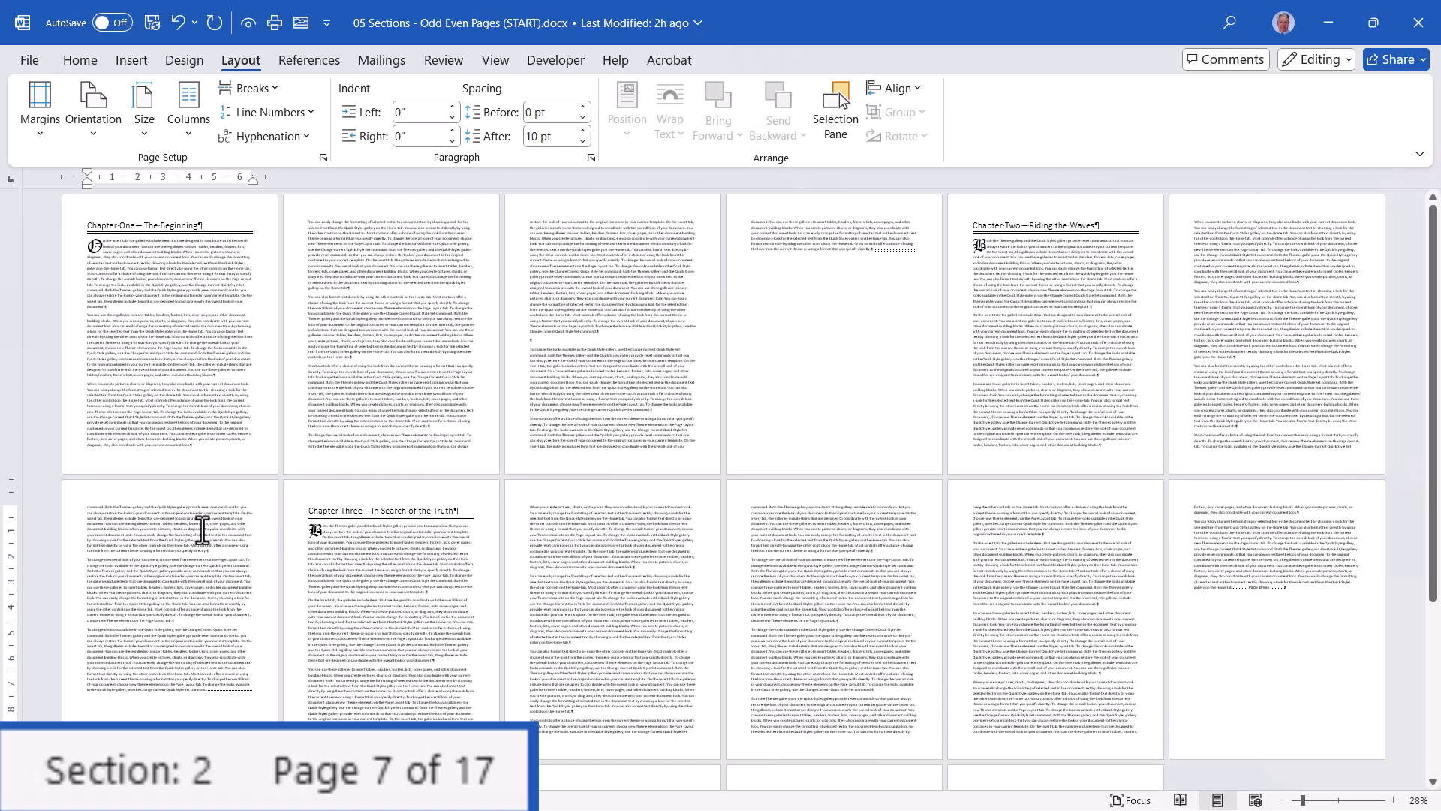
- Check the section and page numbers of Chapter Three's pages and of Chapter Four's first page
left_click(409, 539)
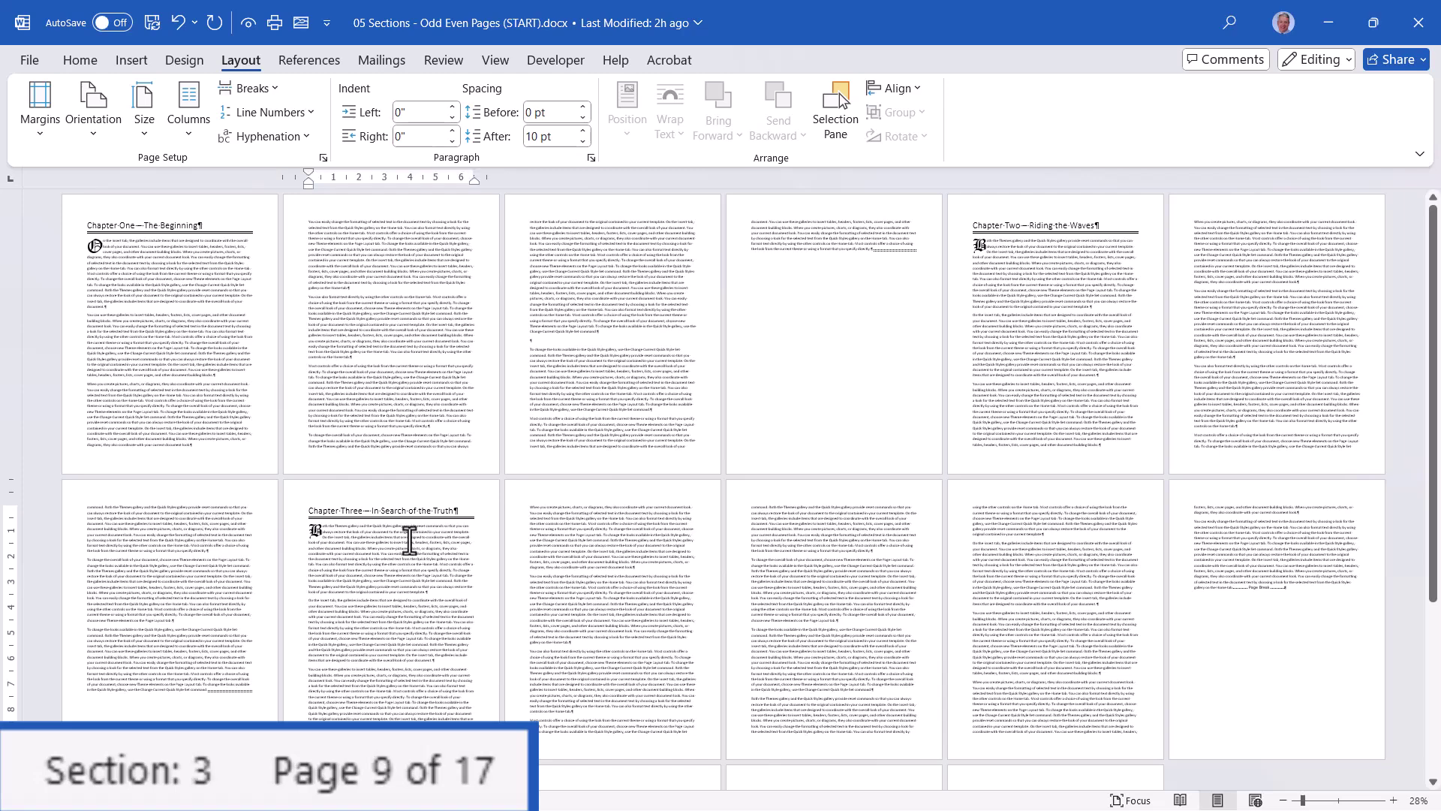
scroll(475, 508, "down", 5)
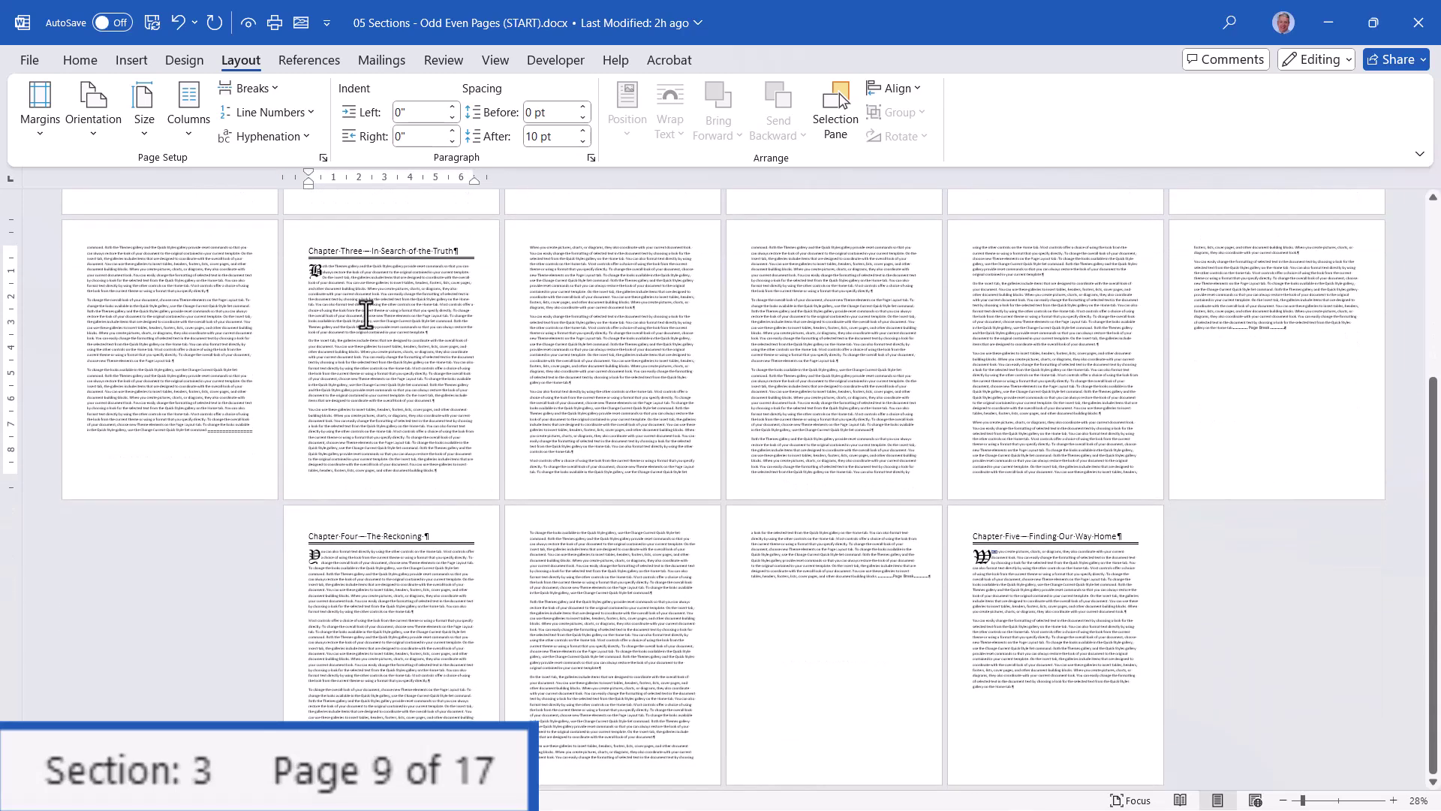
left_click(615, 288)
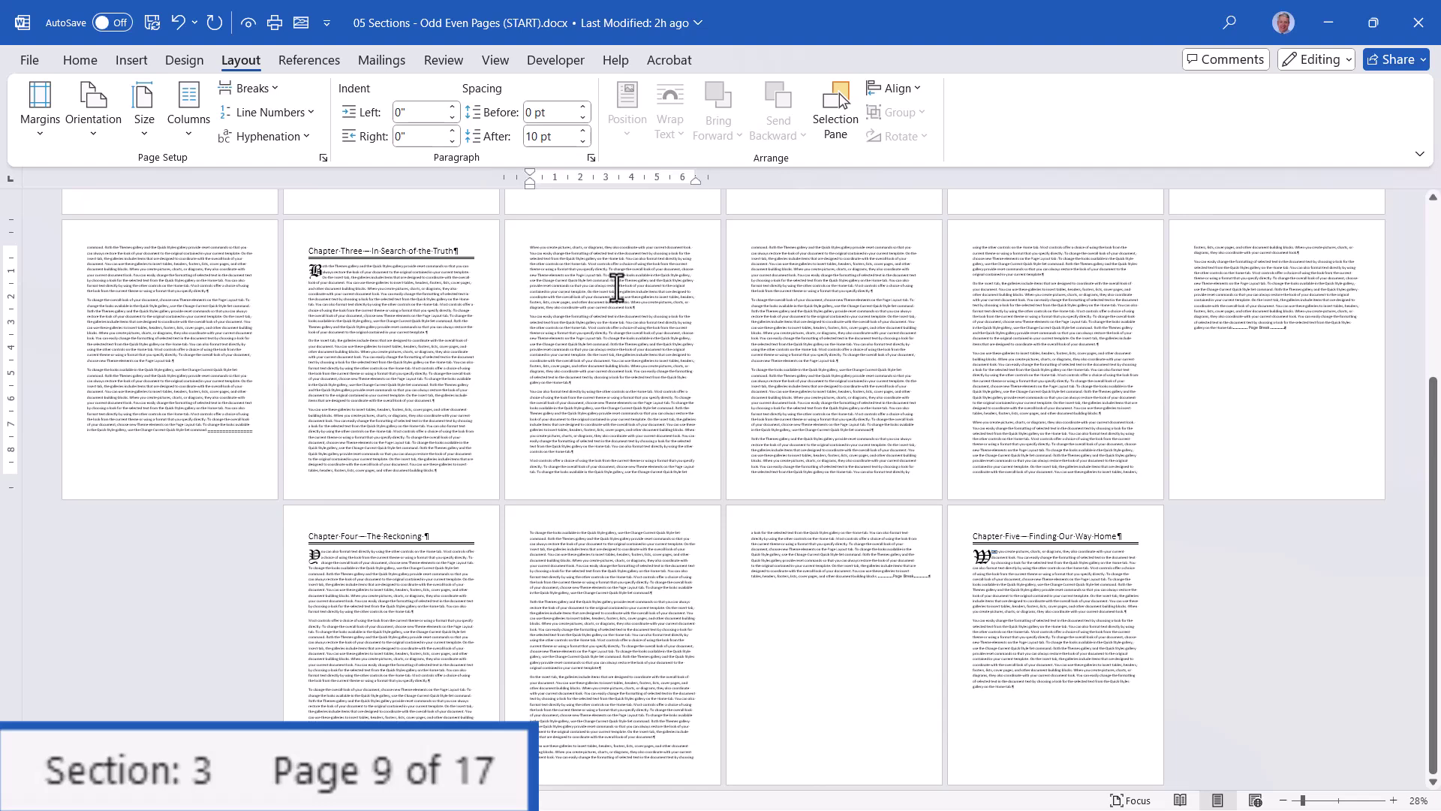
left_click(819, 299)
left_click(1064, 272)
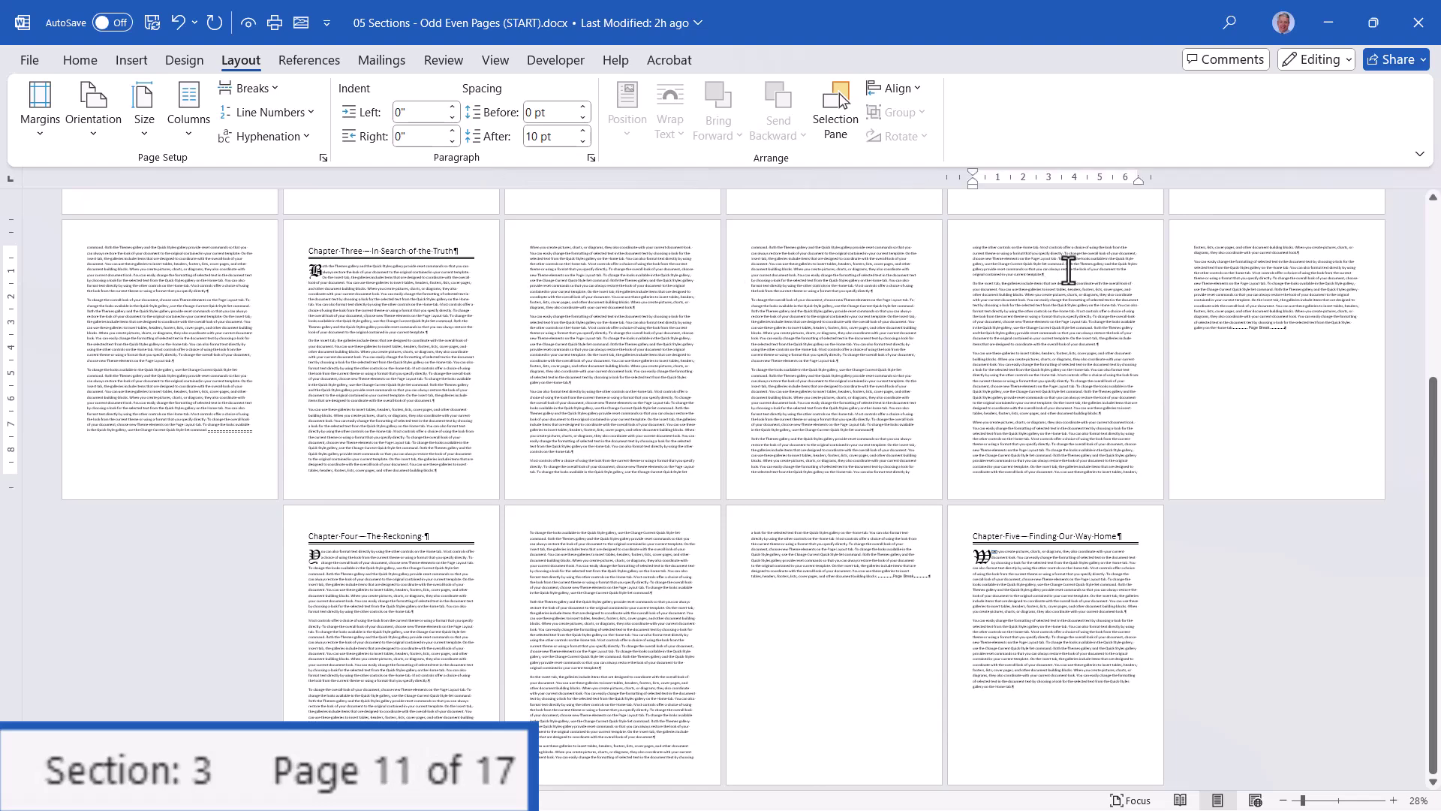
left_click(1347, 278)
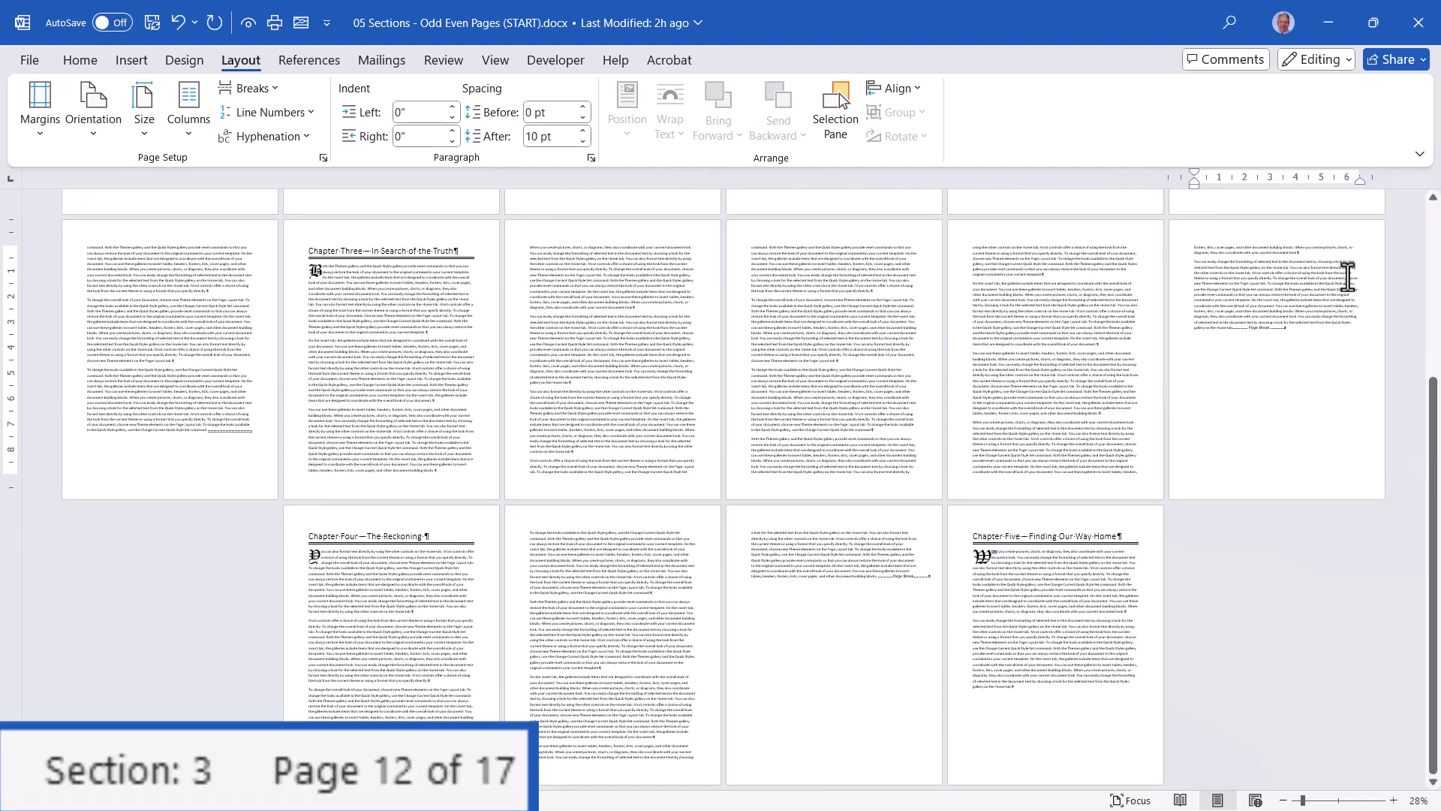
left_click(343, 570)
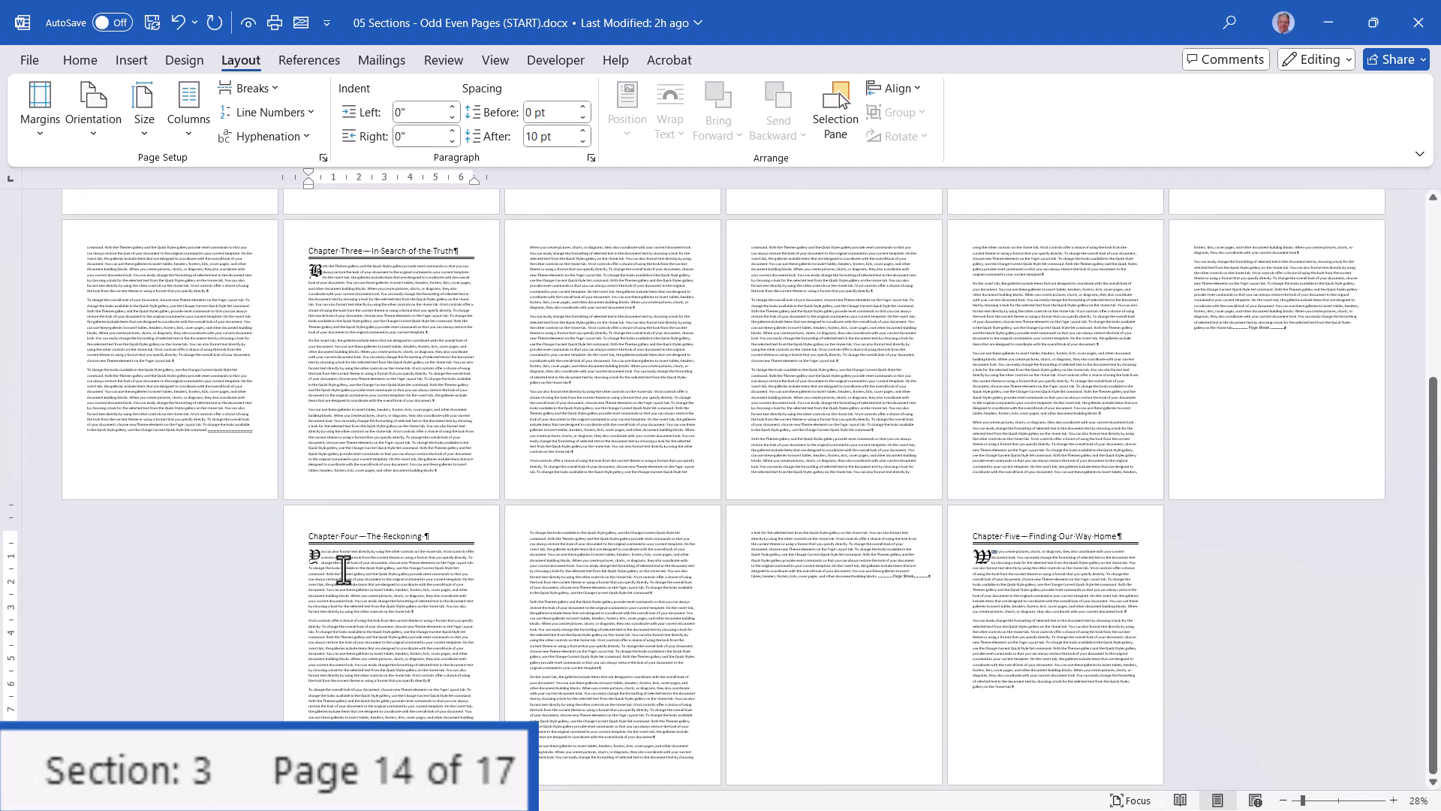
- Replace the page break at the end of Chapter Three with an Odd Page section break
left_click(1312, 335)
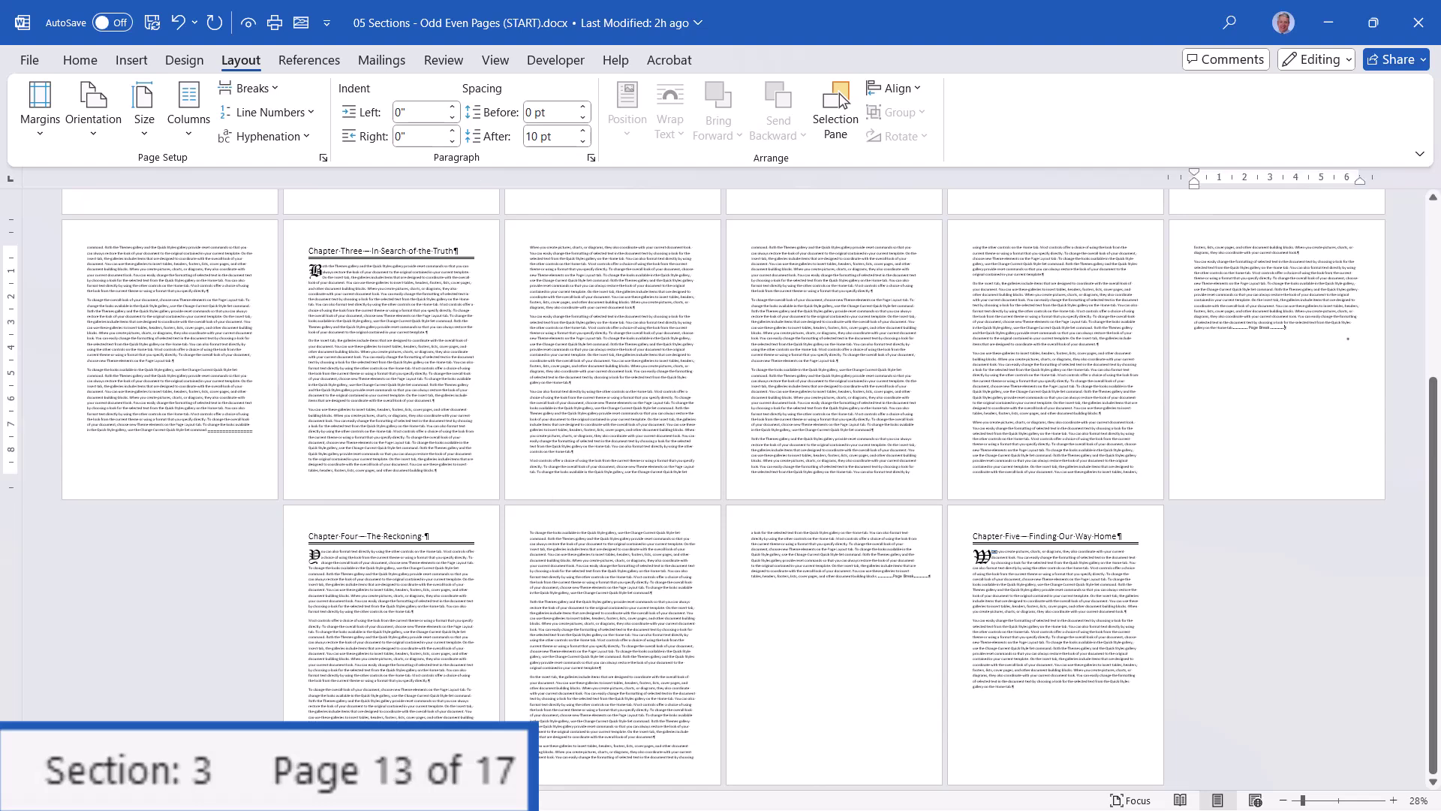
key("BackSpace")
left_click(246, 87)
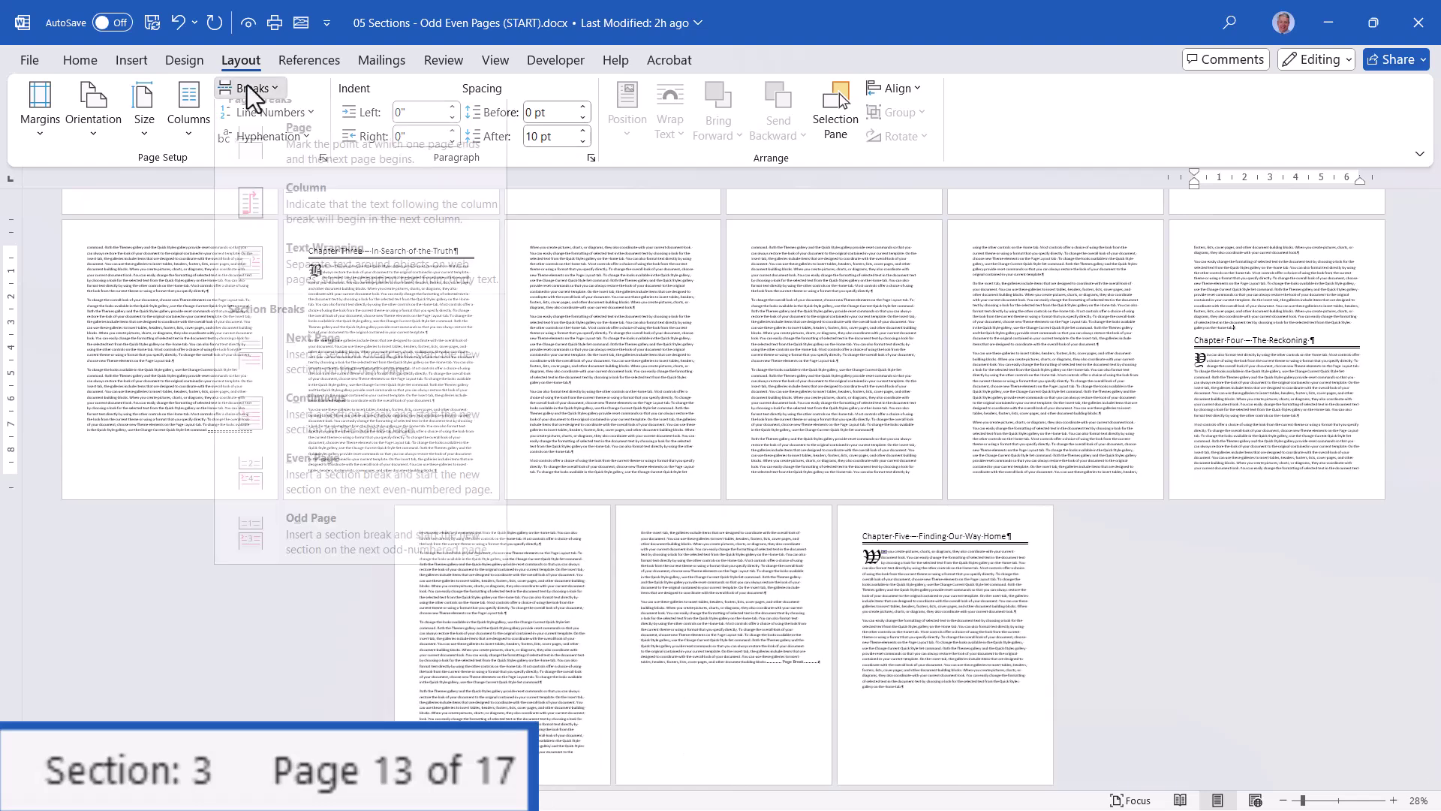
left_click(287, 554)
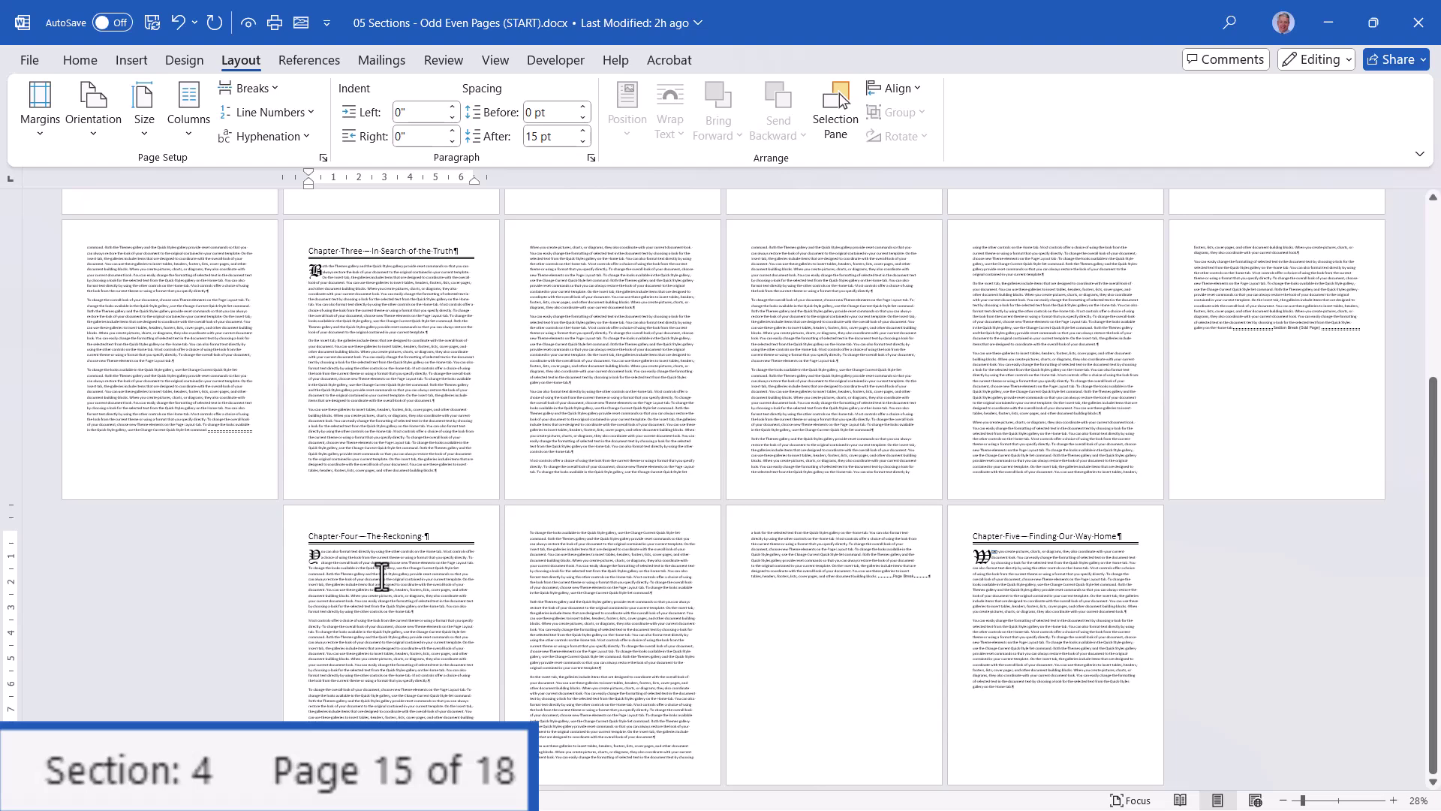
- Check Chapter Four's page numbers and replace the page break at its end with an Odd Page section break
left_click(608, 574)
left_click(781, 561)
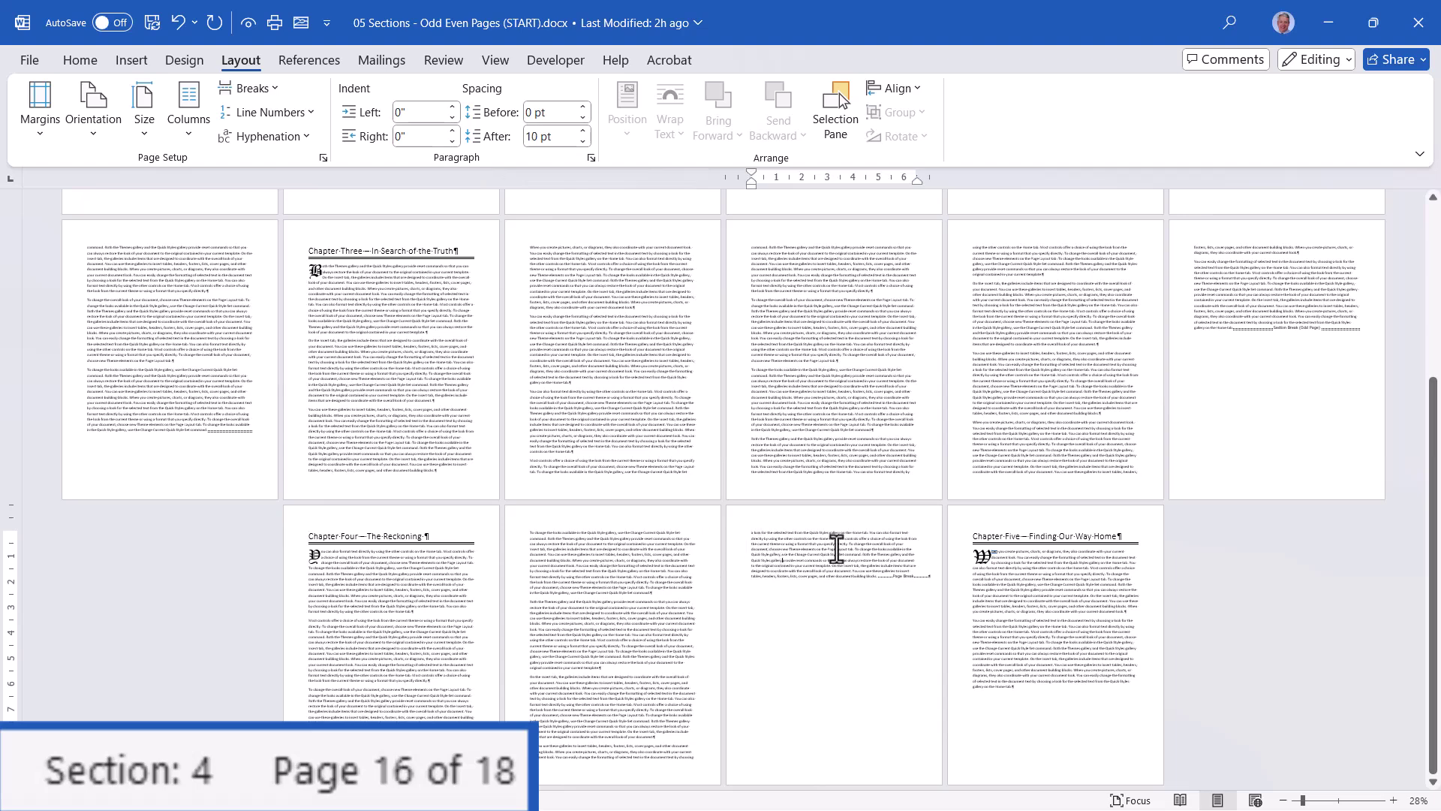
left_click(994, 569)
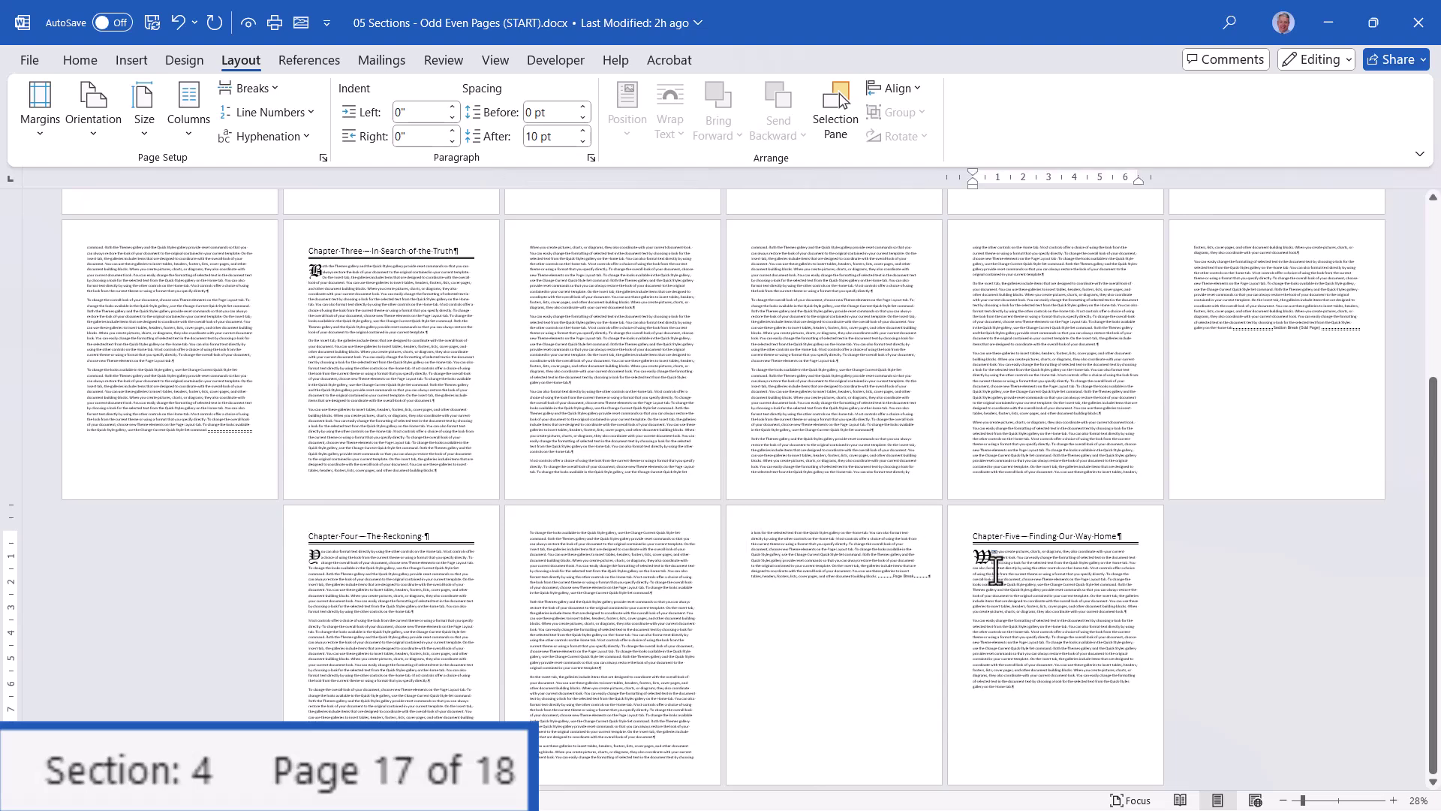
left_click(929, 579)
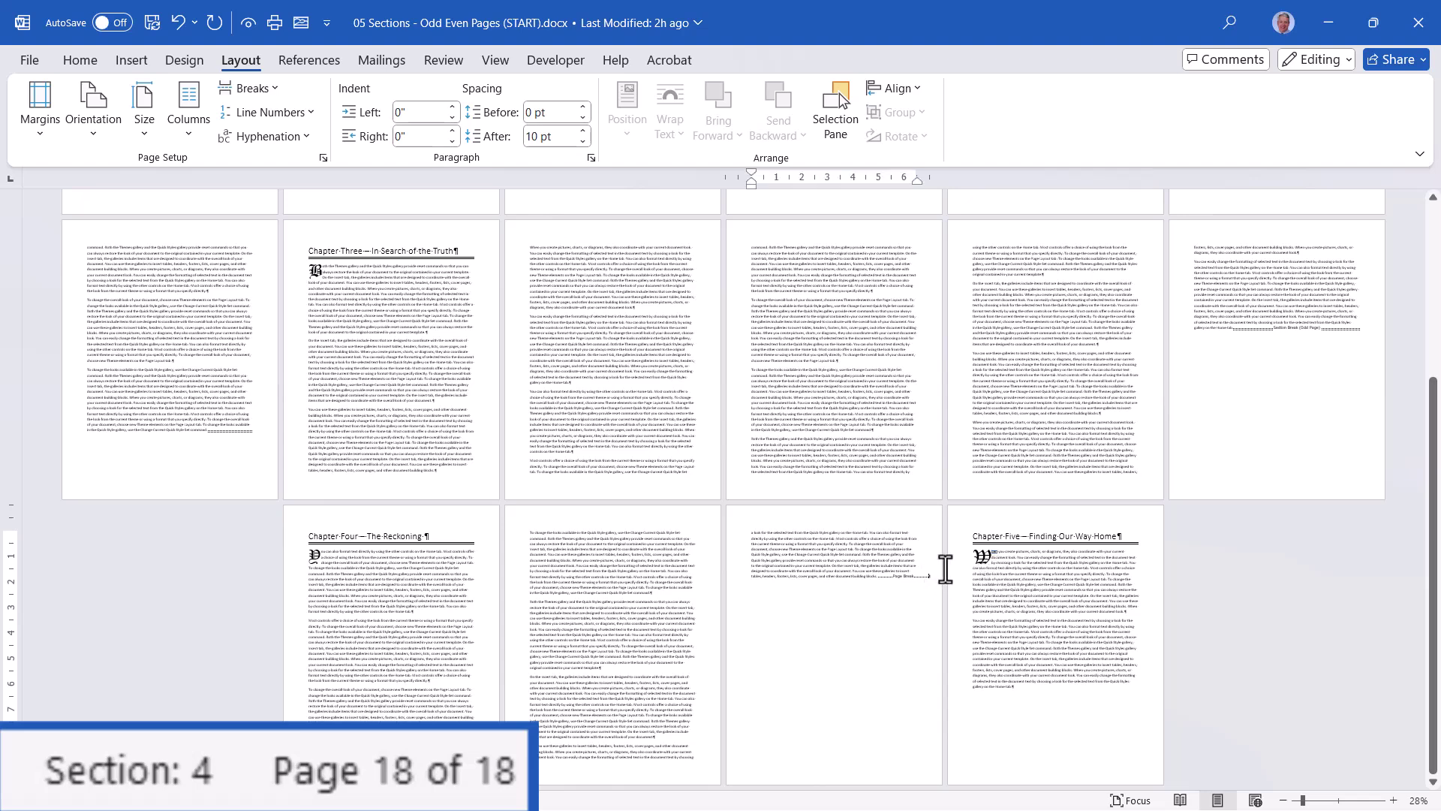
key("Delete")
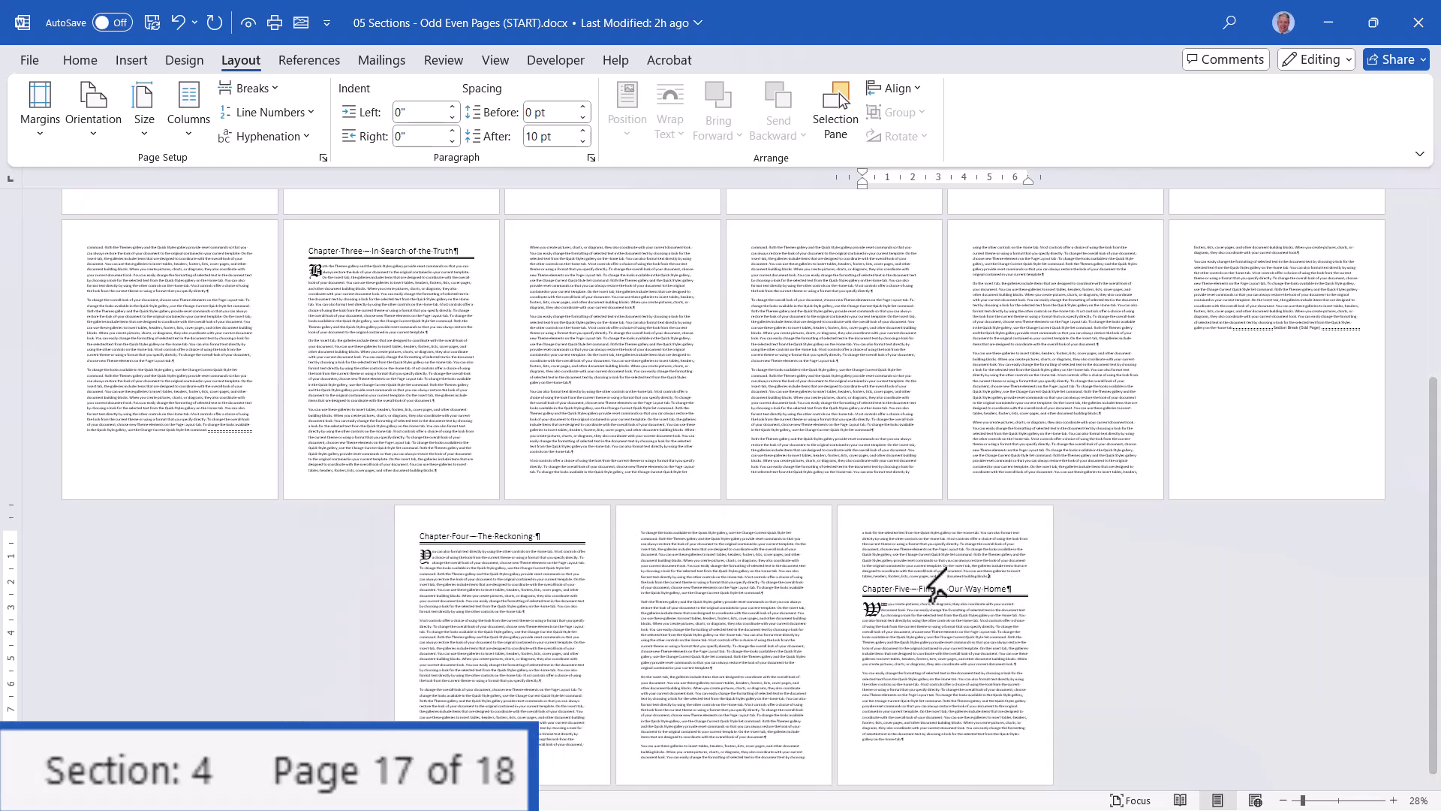
left_click(248, 89)
left_click(294, 552)
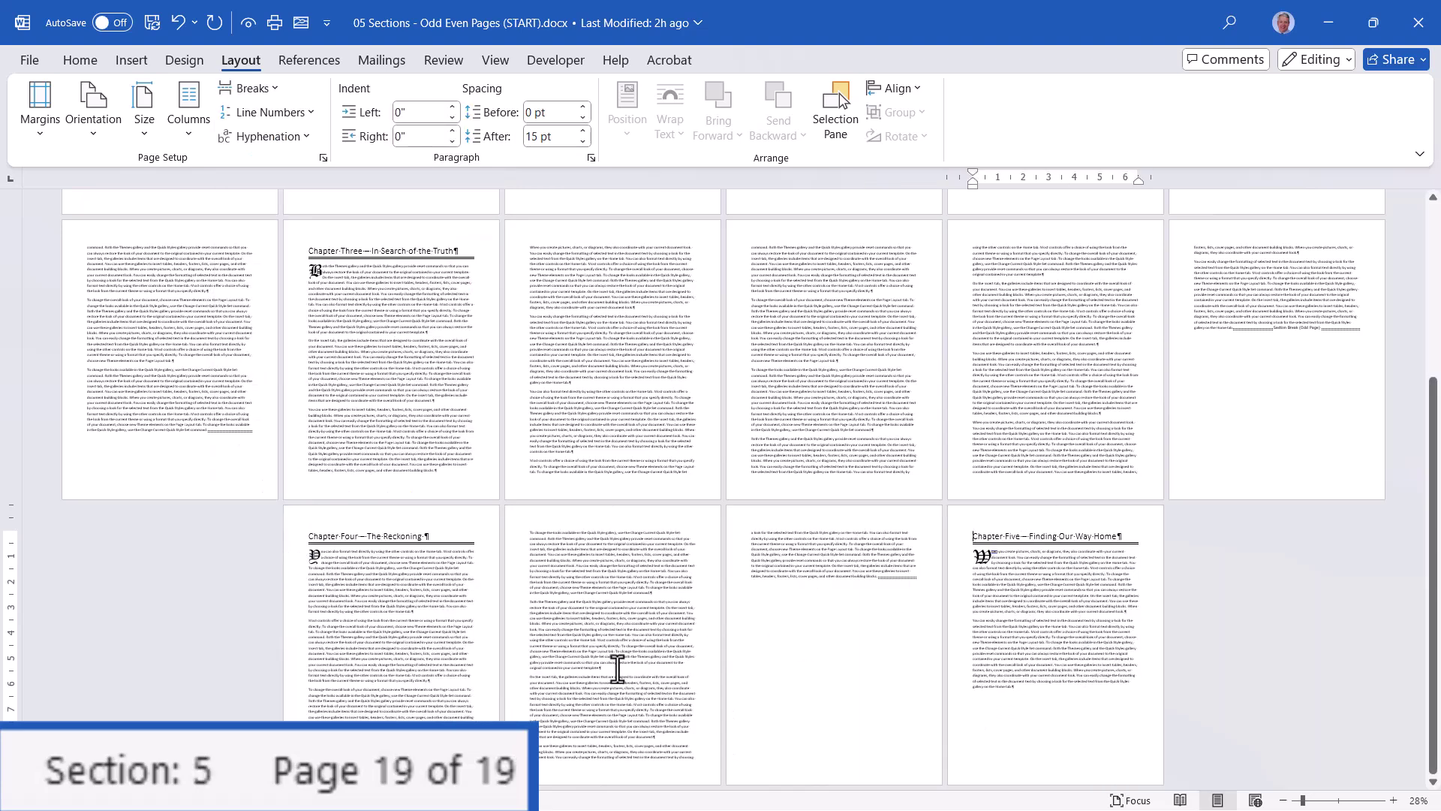
- Delete a paragraph of body text on Chapter Four's second page and check the page numbers through to Chapter Five's start
left_click_drag(609, 668, 511, 602)
key("Delete")
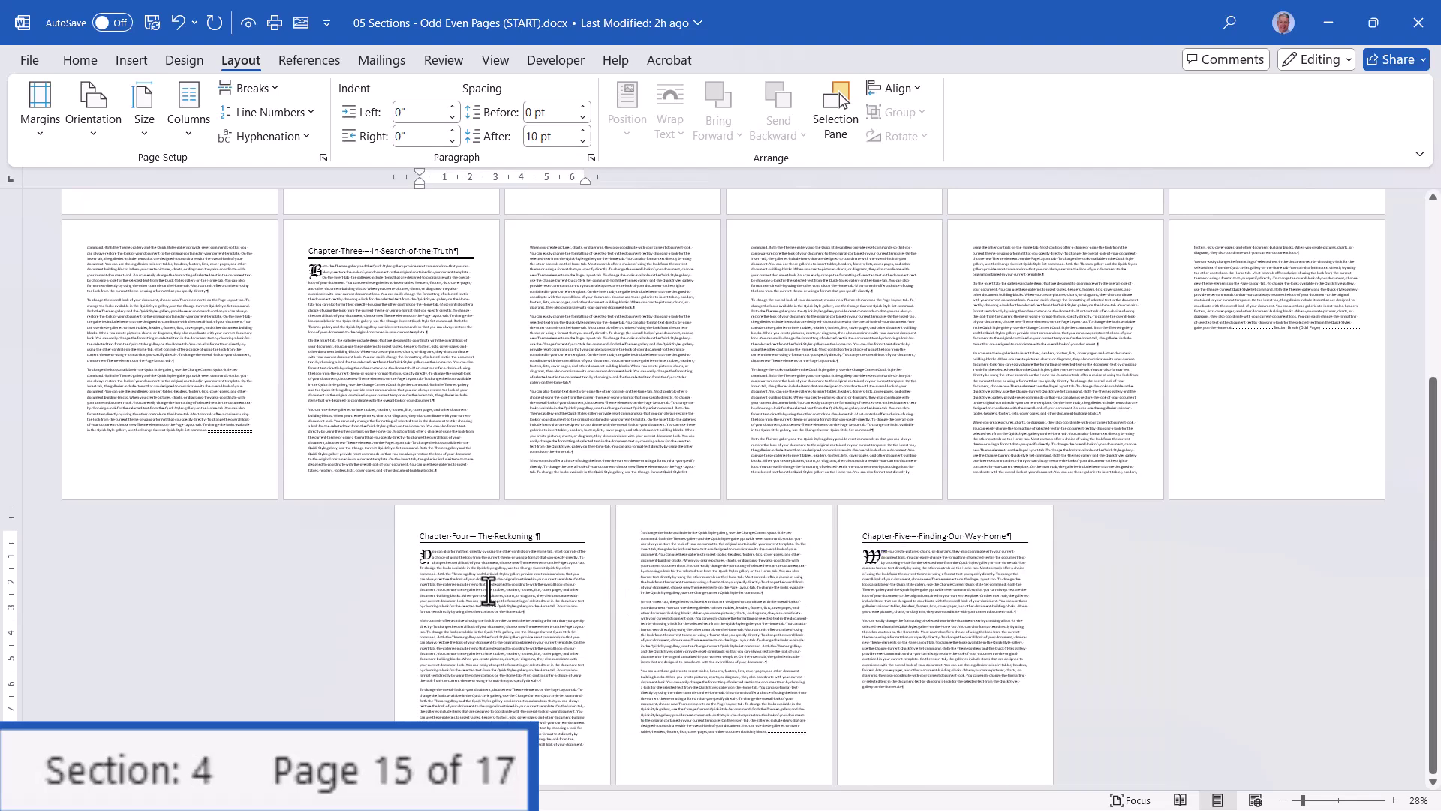
left_click(702, 577)
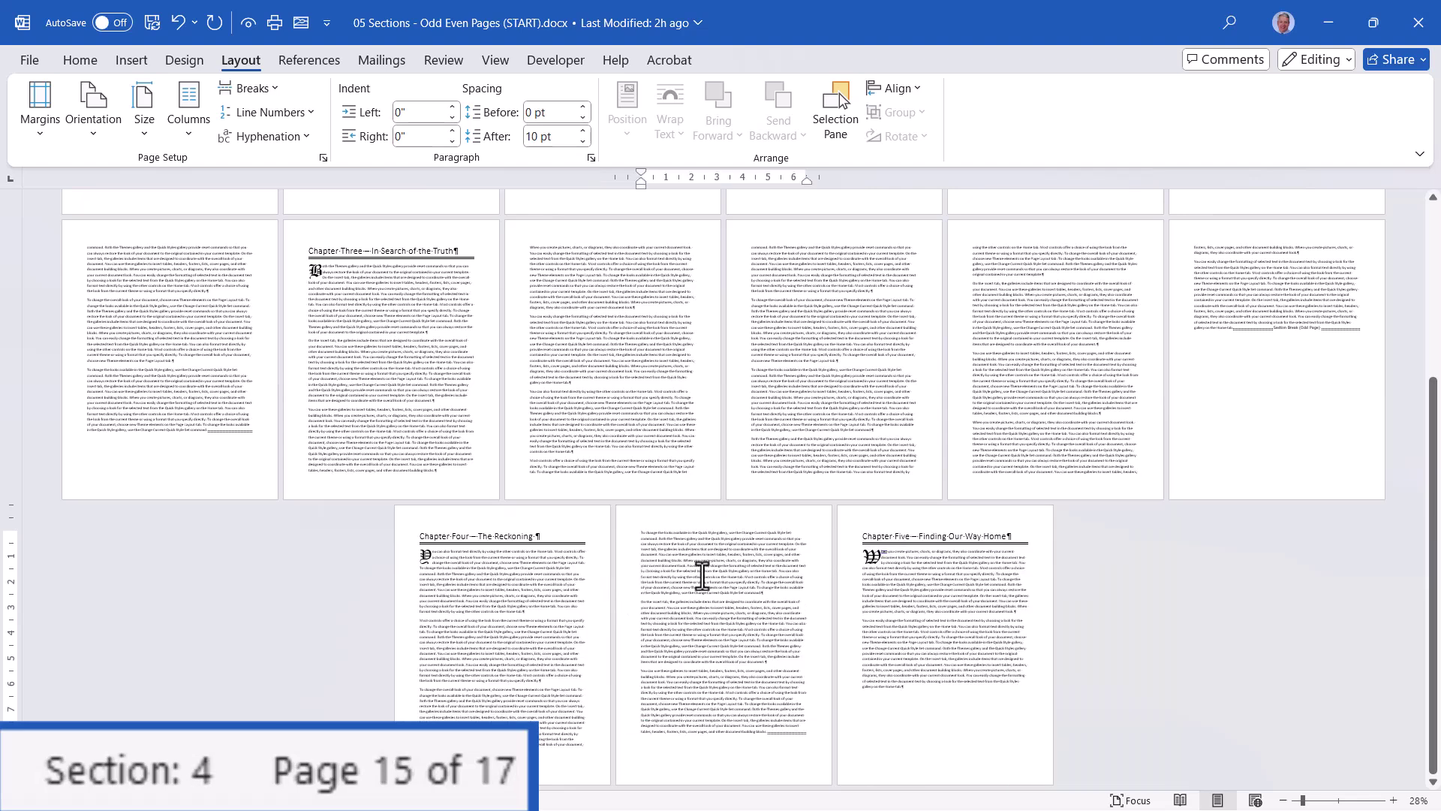
left_click(929, 578)
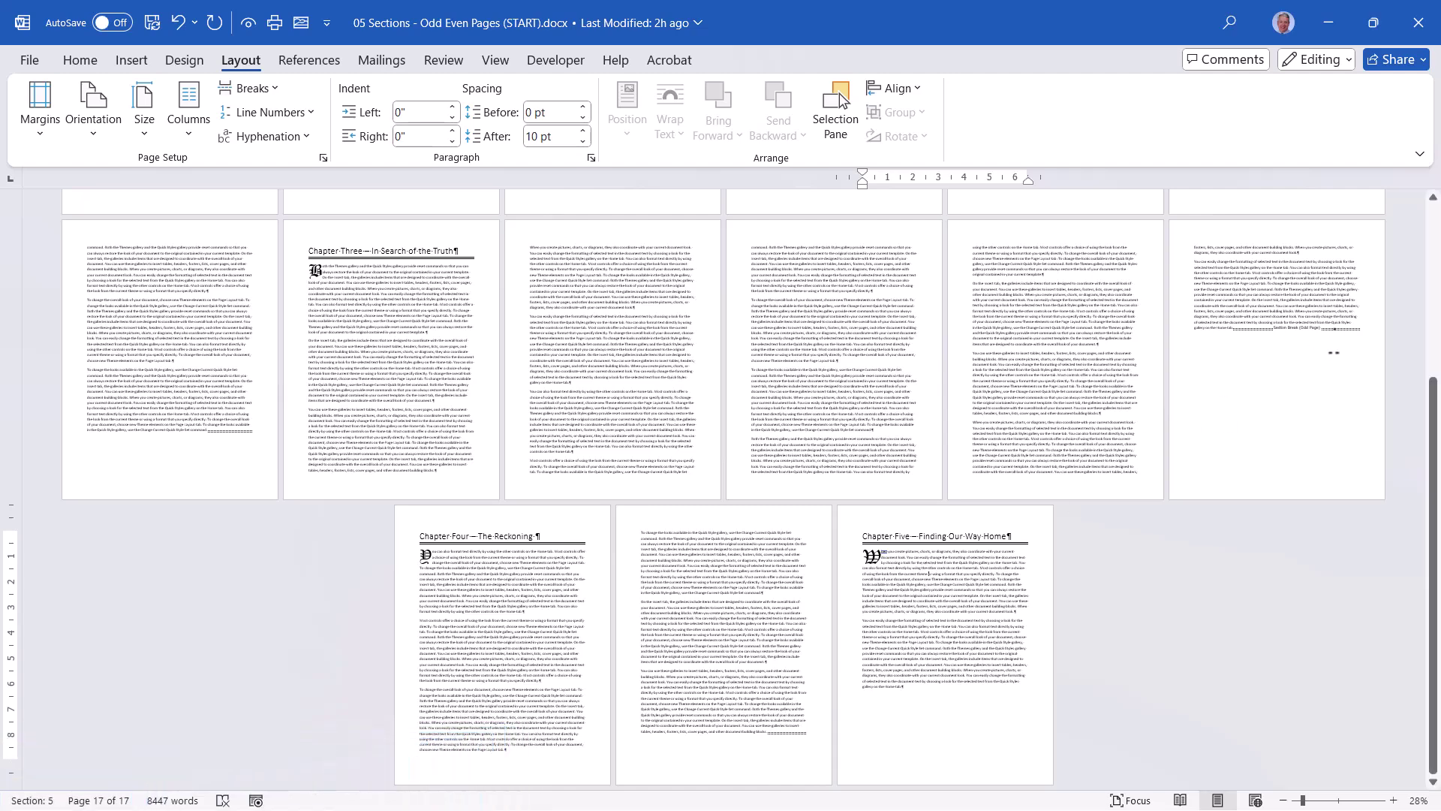
- Try deleting the Odd Page section break directly before the Chapter Five heading, and undo the deletion
scroll(930, 575, "up", 9)
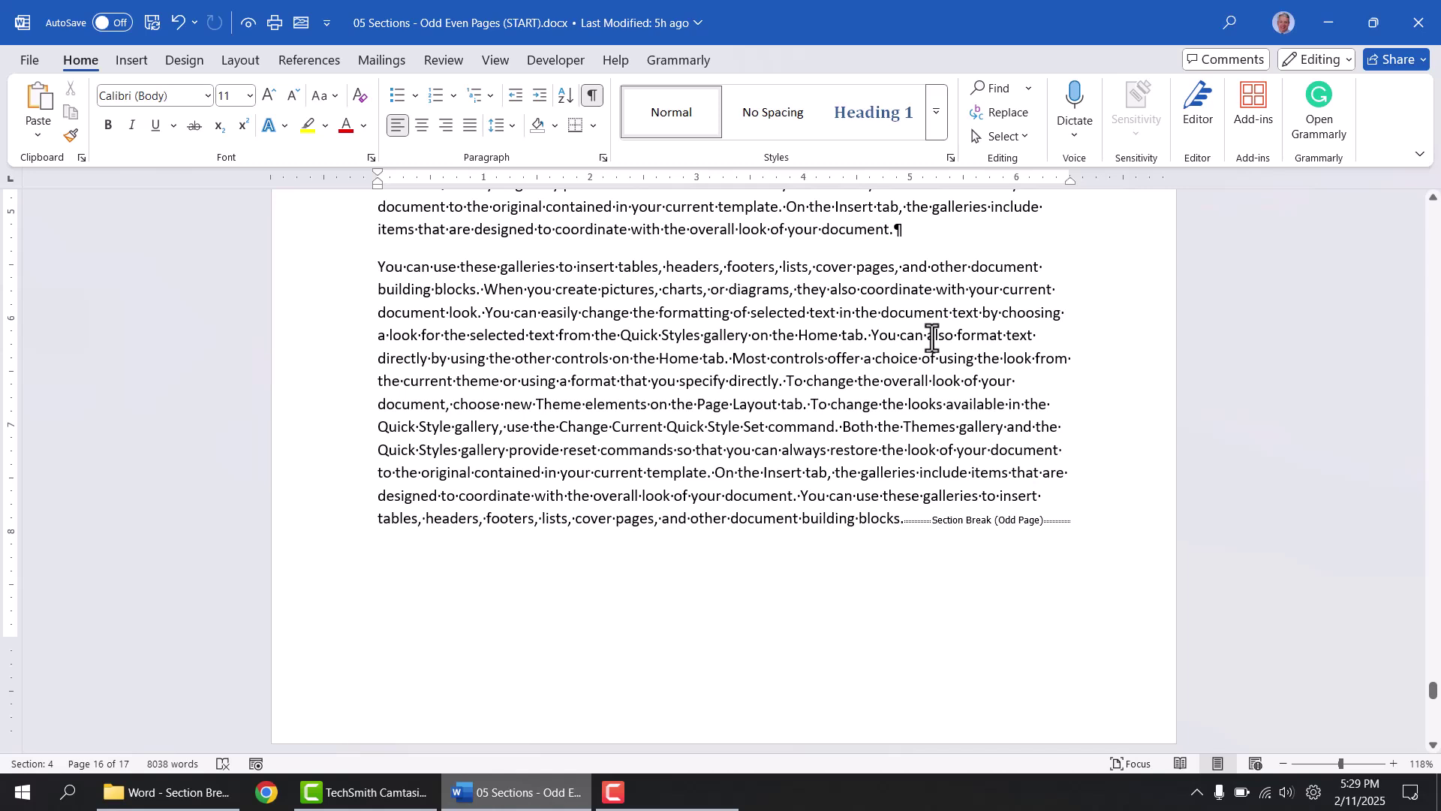
scroll(932, 338, "down", 4)
left_click_drag(379, 634, 969, 637)
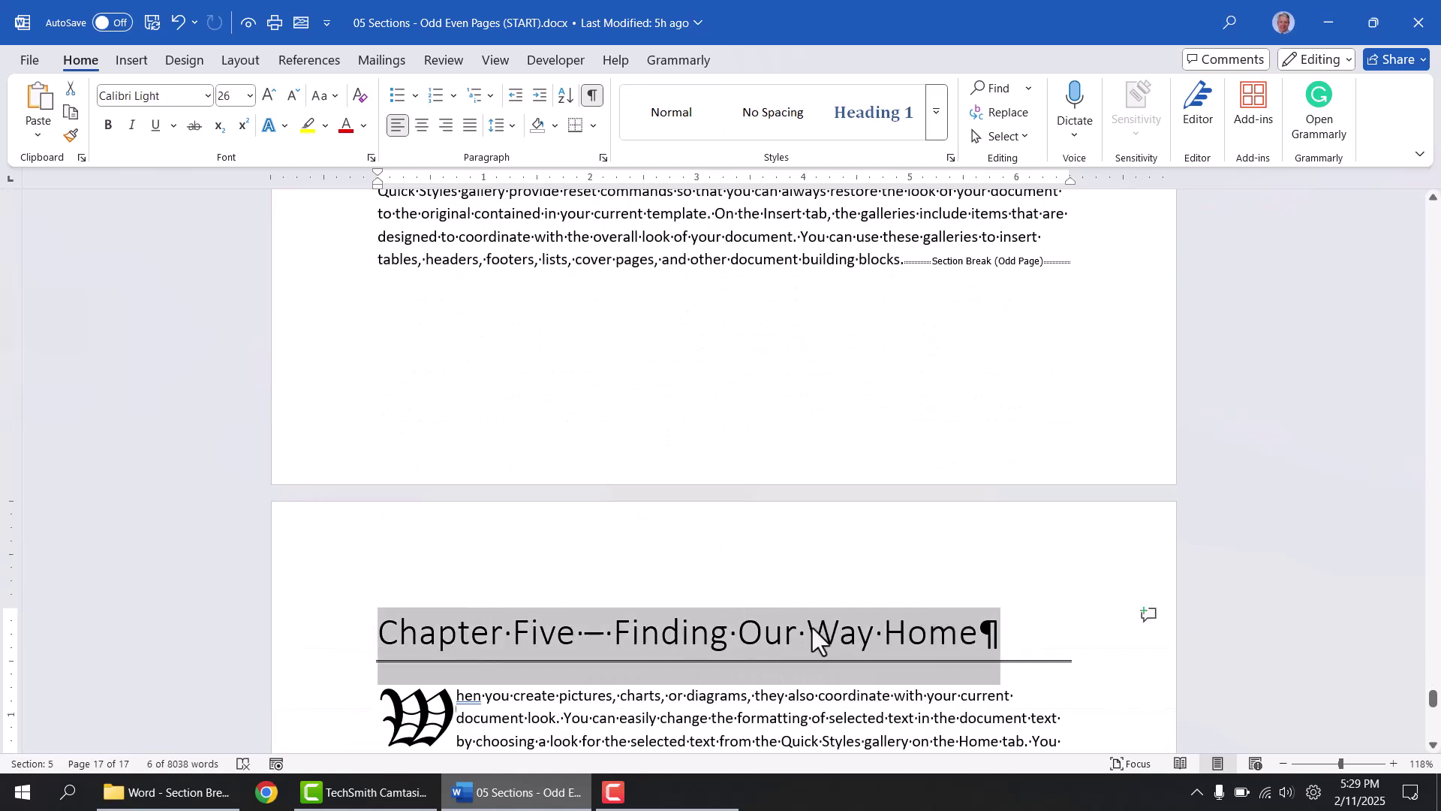
left_click(918, 267)
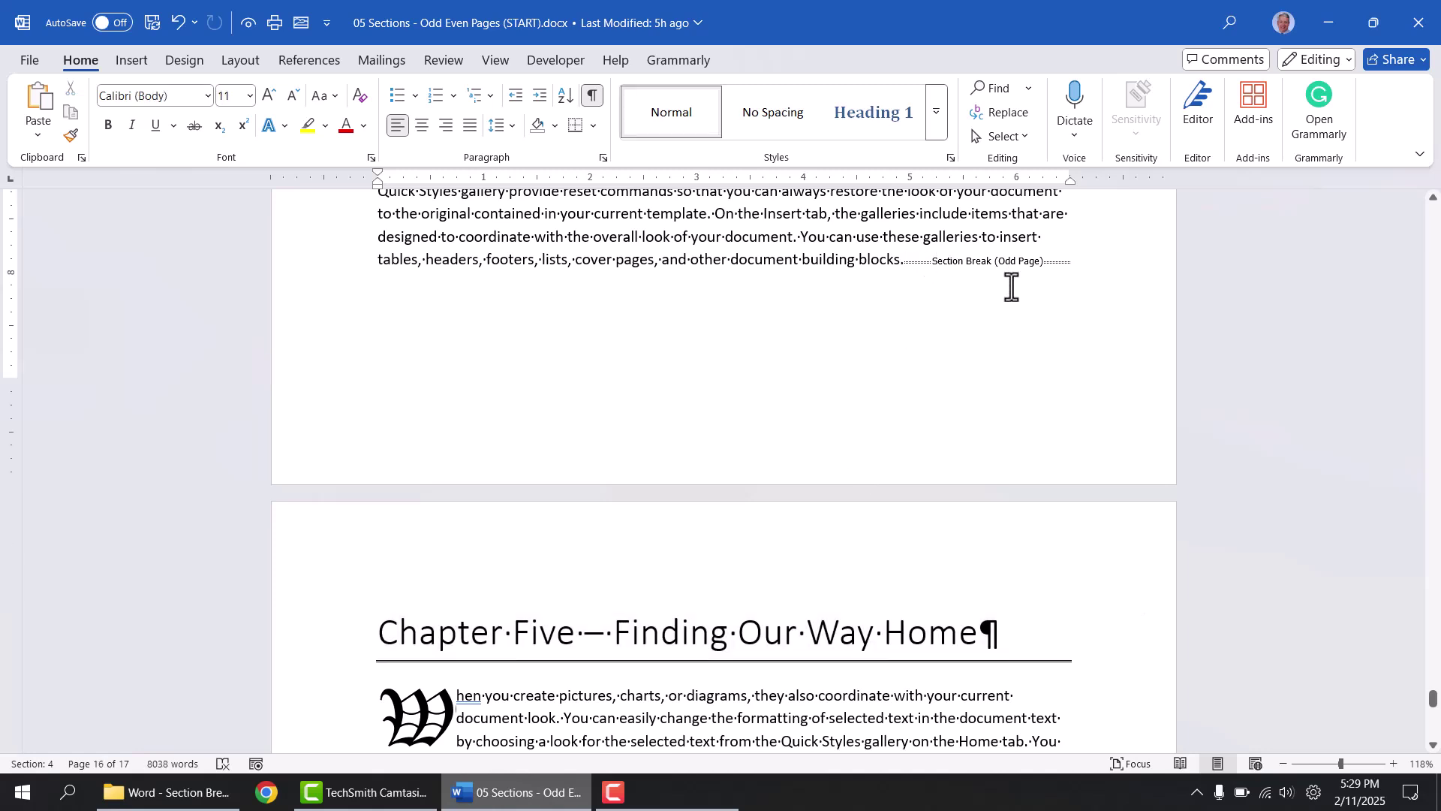
key("Delete")
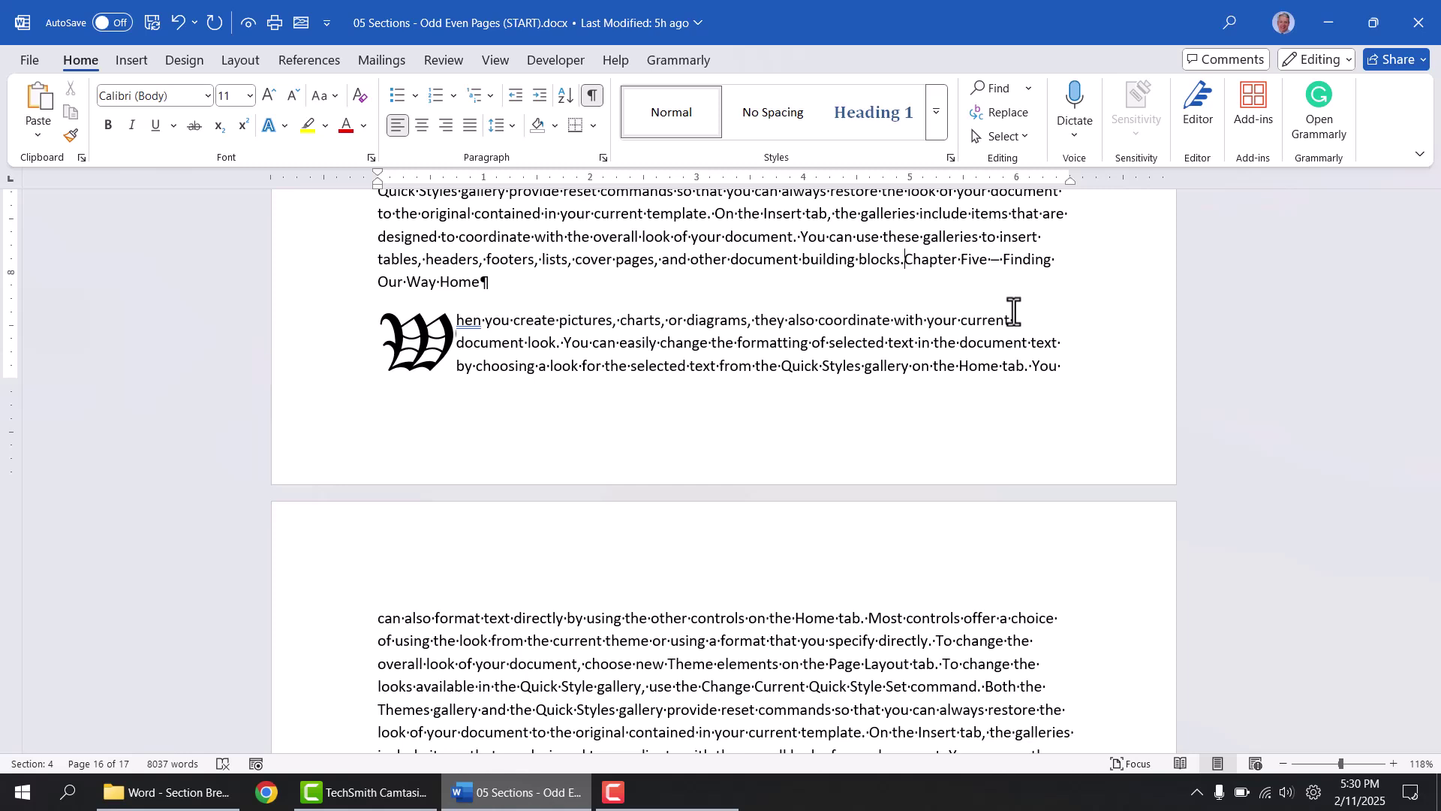
key("ctrl+y")
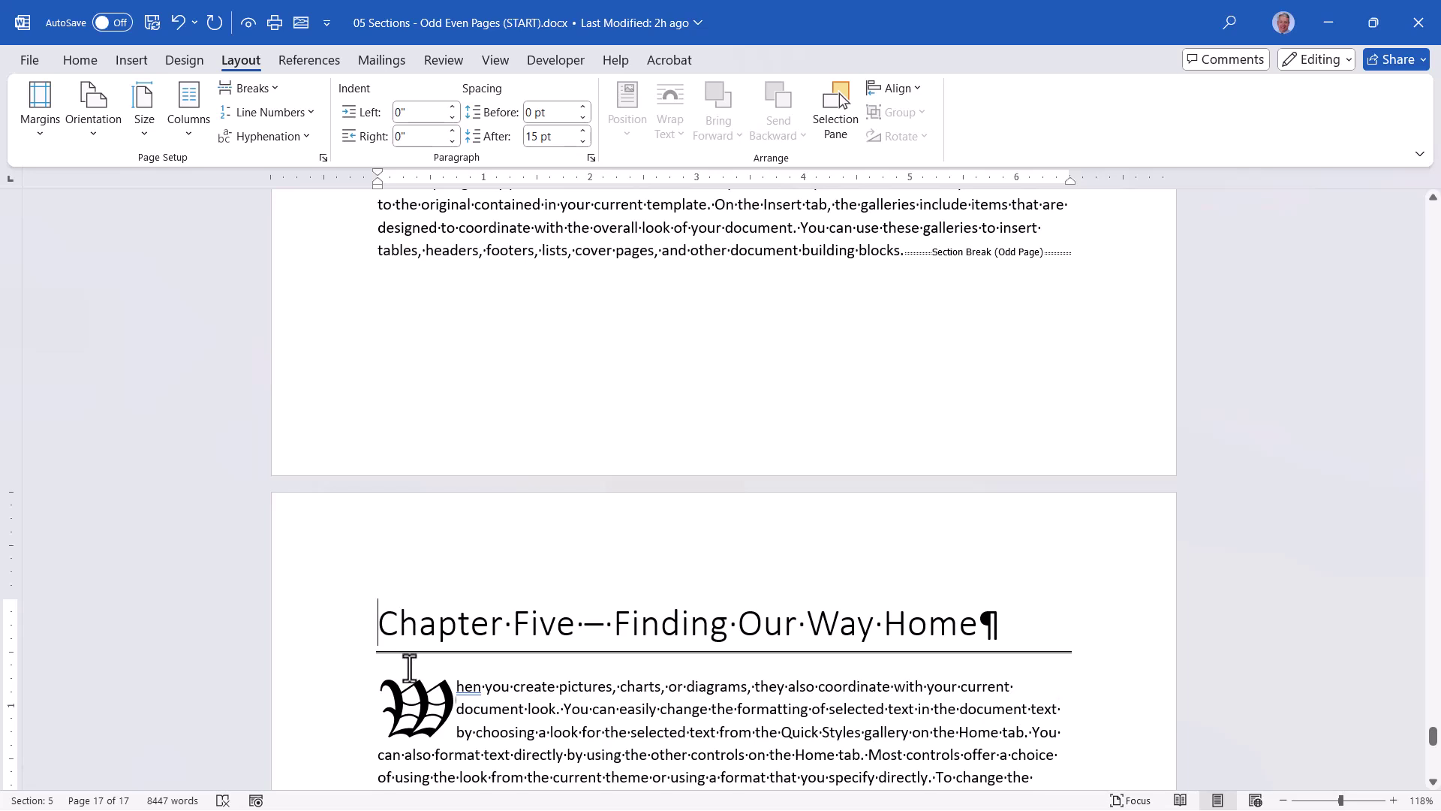
- Insert an Even Page section break before the Chapter Five heading and delete the Odd Page section break at the end of Chapter Four
left_click(256, 89)
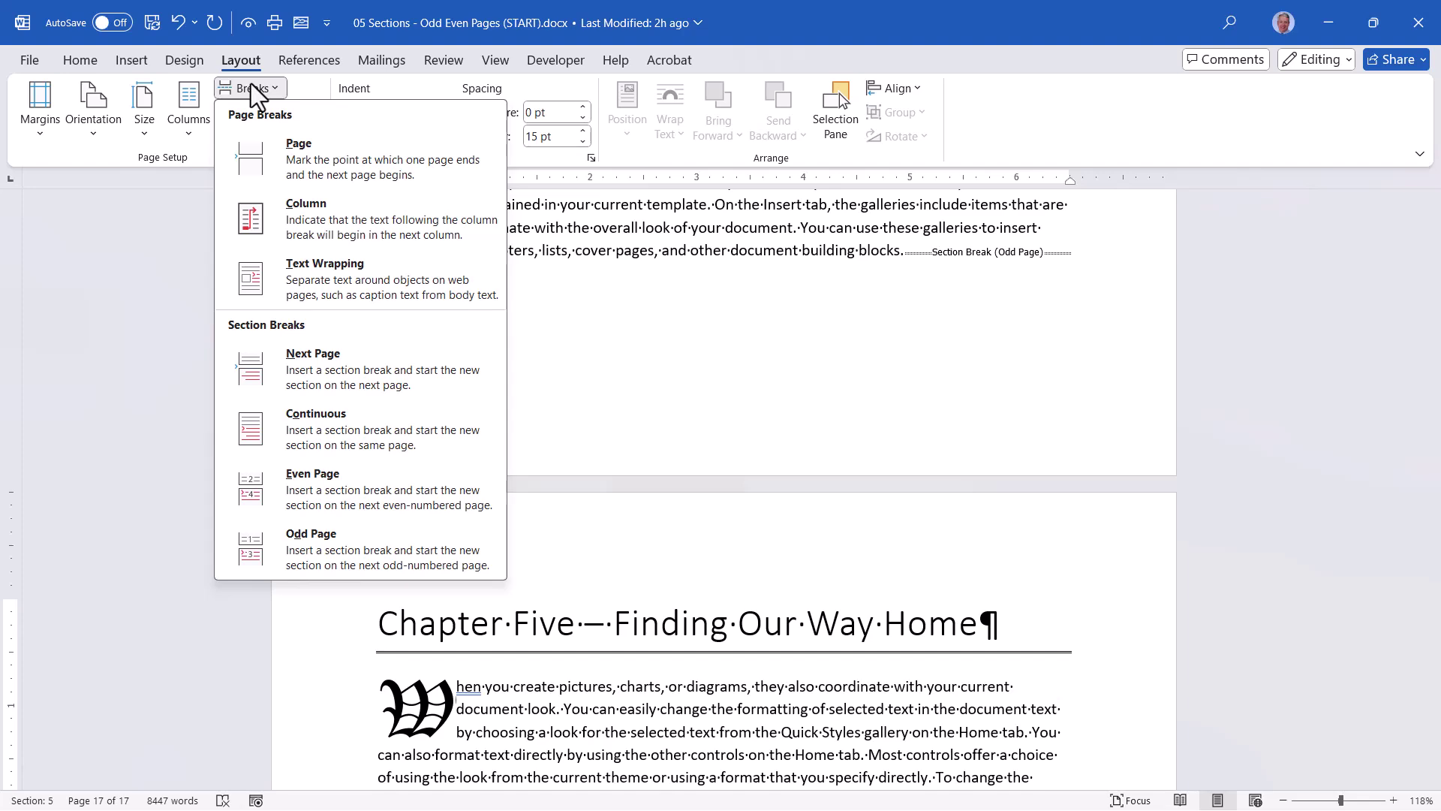
left_click(314, 484)
scroll(304, 501, "down", 6, "ctrl")
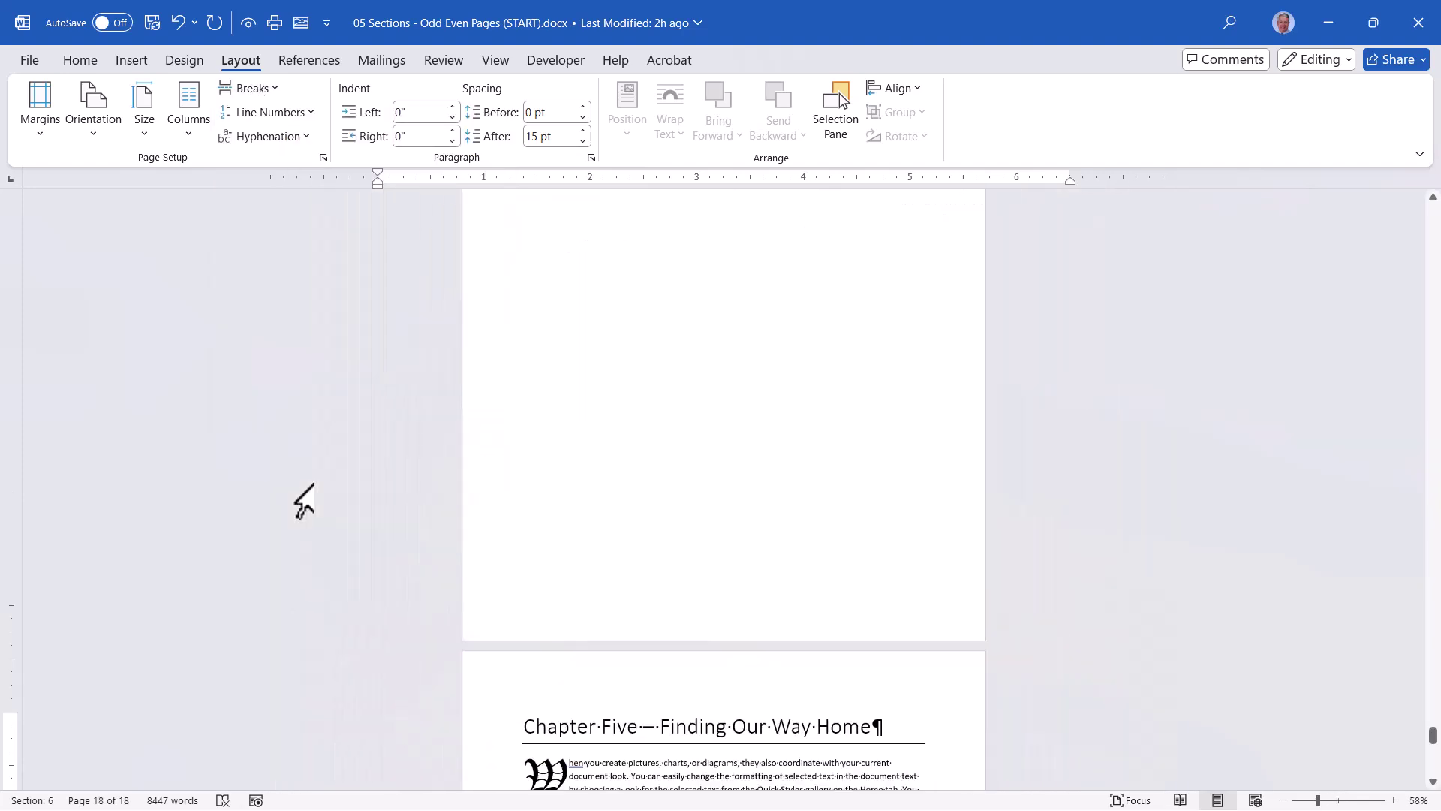
scroll(304, 501, "down", 2, "ctrl")
left_click(592, 726)
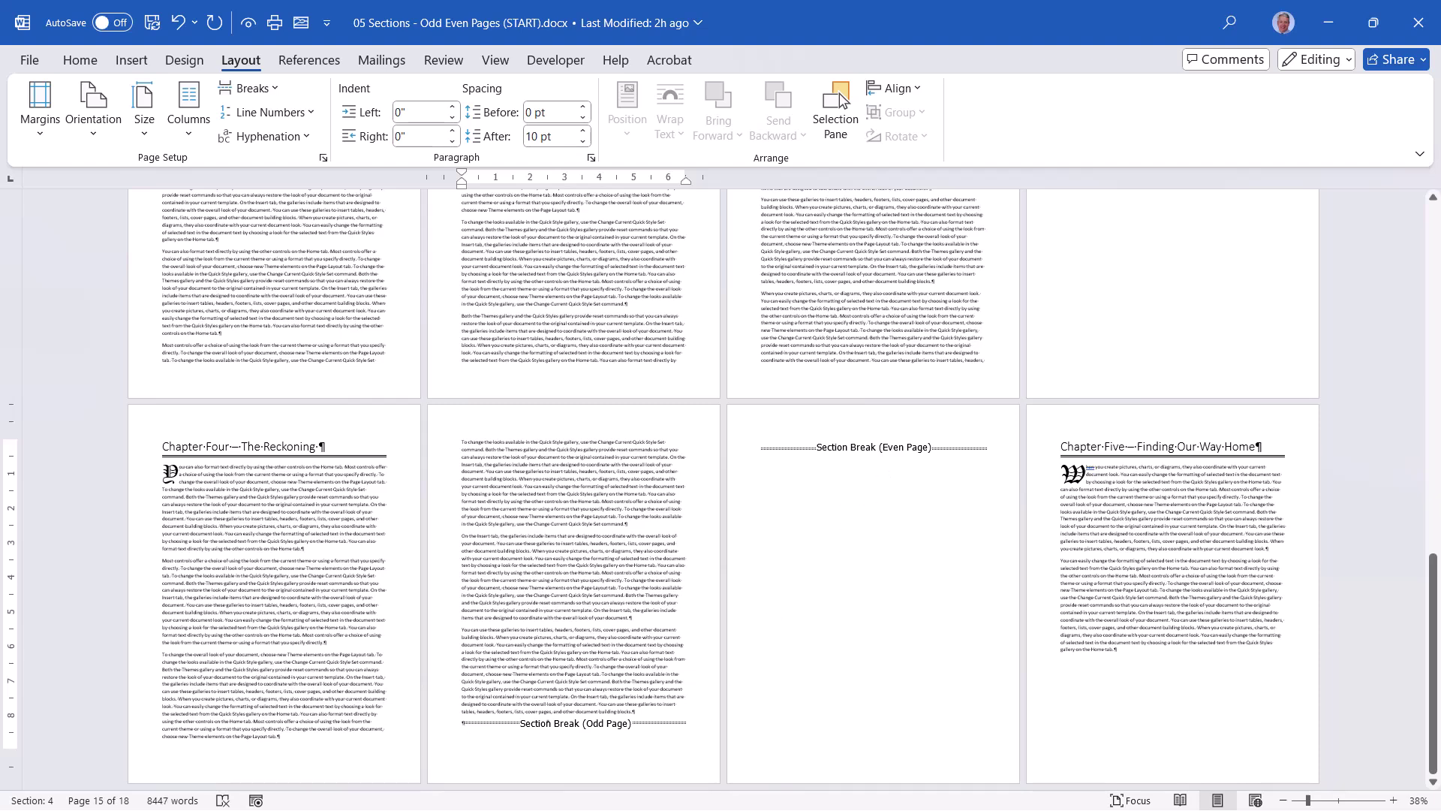
key("Delete")
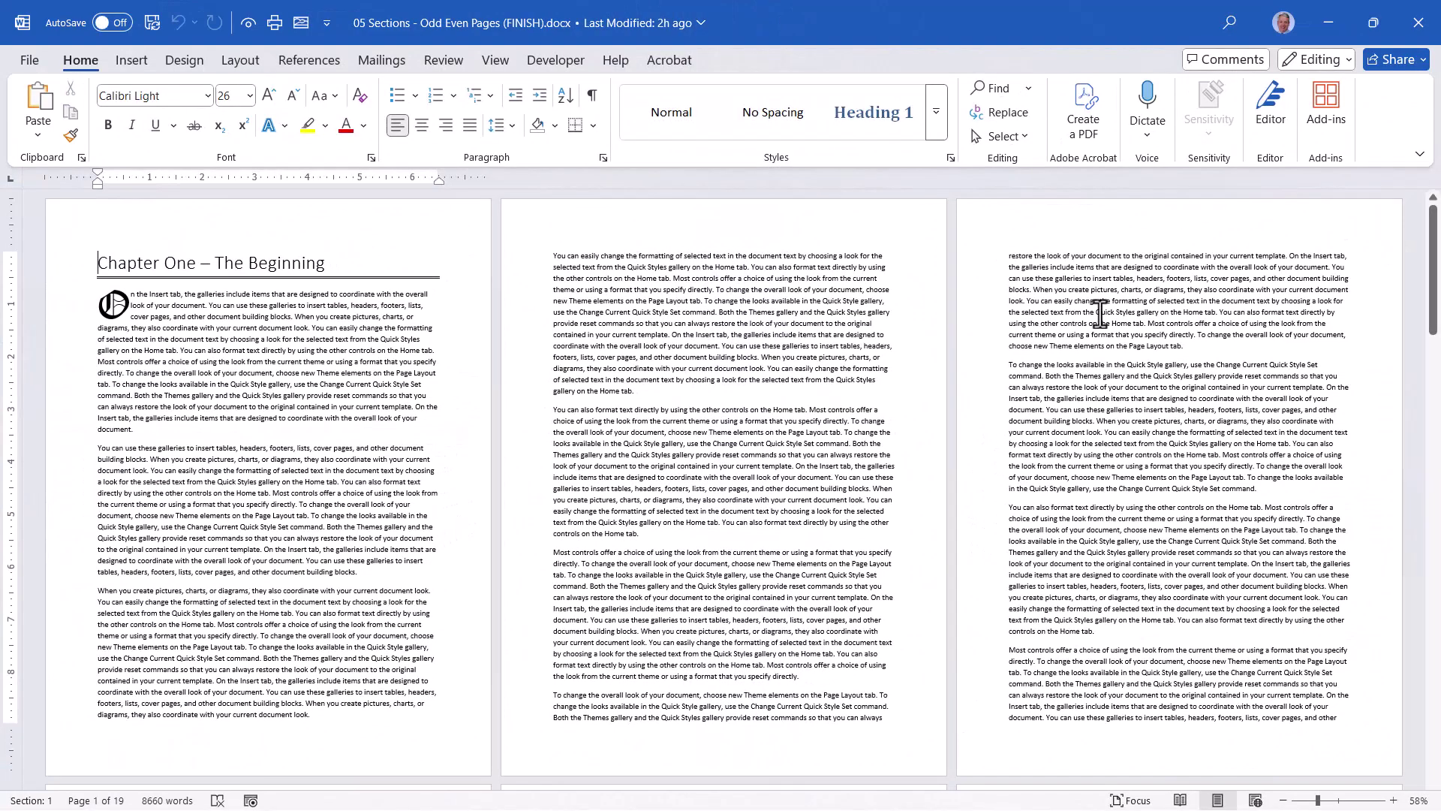
- Zoom the FINISH version of the document out to survey its chapter starts across many pages
scroll(1099, 314, "down", 3)
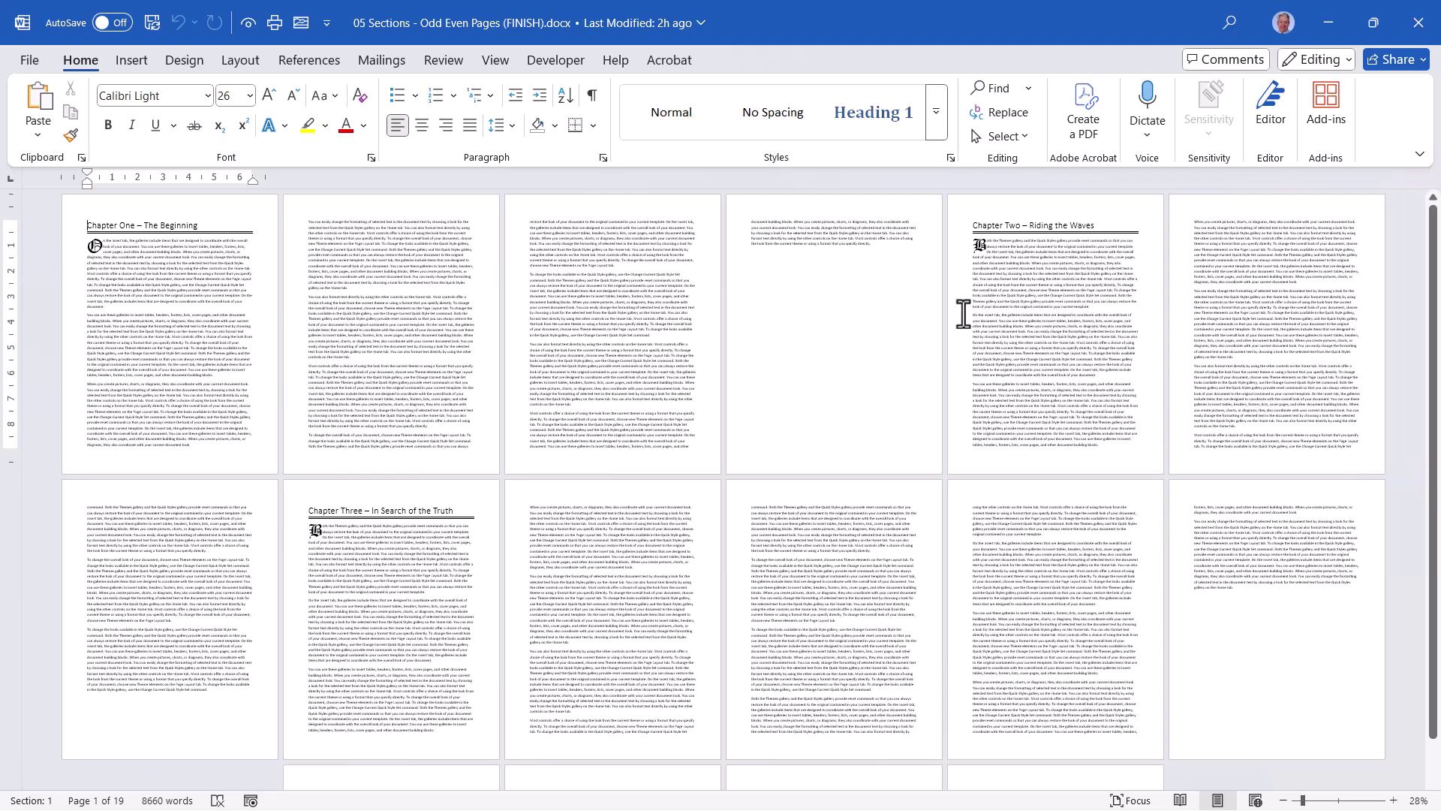